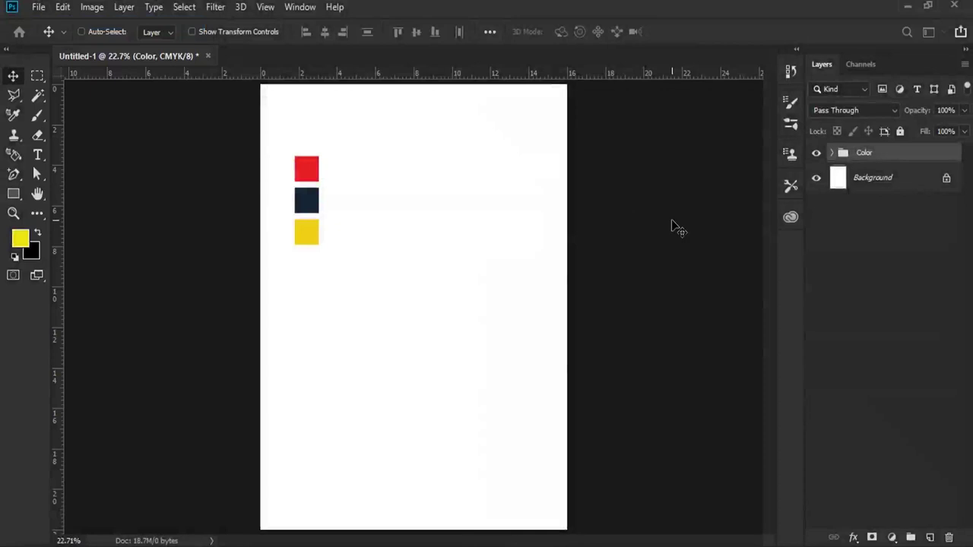
- Check the new-document settings: 16×22 cm in centimetres at 300 ppi
key("ctrl+n")
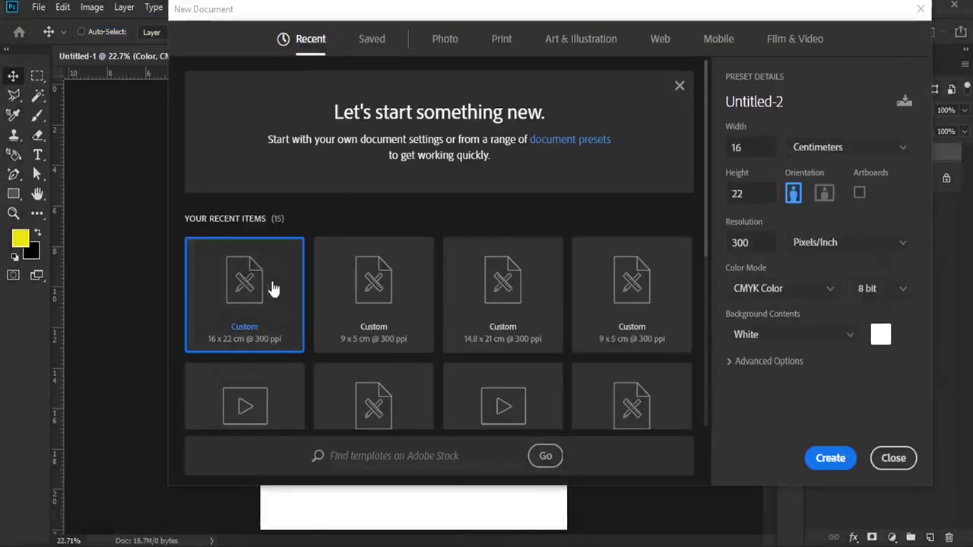
left_click(799, 159)
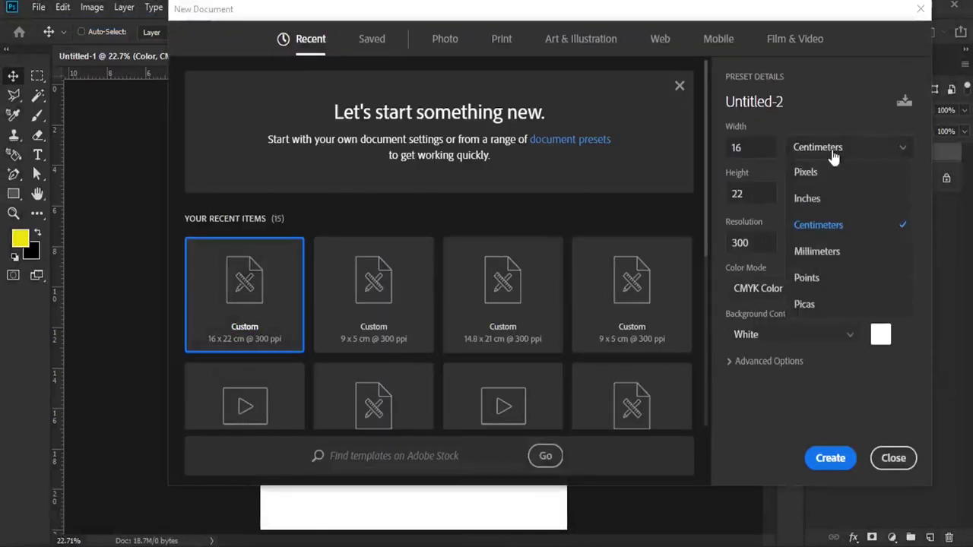
left_click(829, 225)
left_click(741, 147)
left_click(741, 193)
left_click(741, 241)
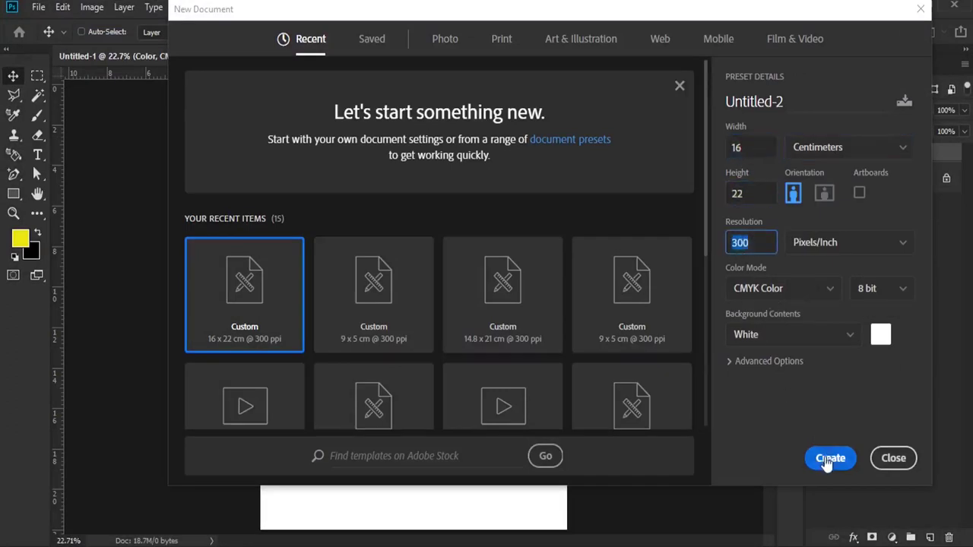
- Leave the page size unchanged and add empty Layer 1 above the colour swatches
left_click(894, 459)
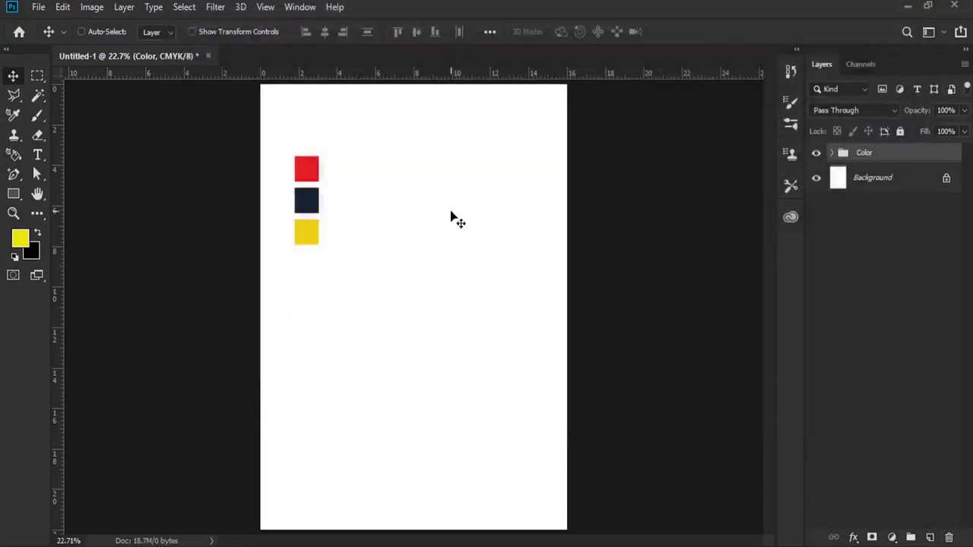
left_click(927, 537)
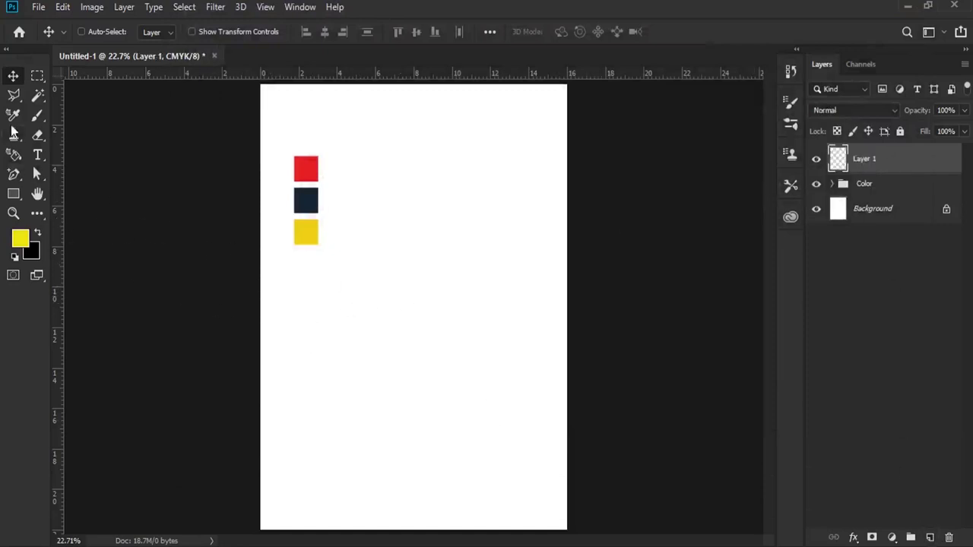
left_click(13, 194)
- Draw a closed triangle pointing from the page's right edge toward its centre
right_click(14, 175)
left_click(76, 216)
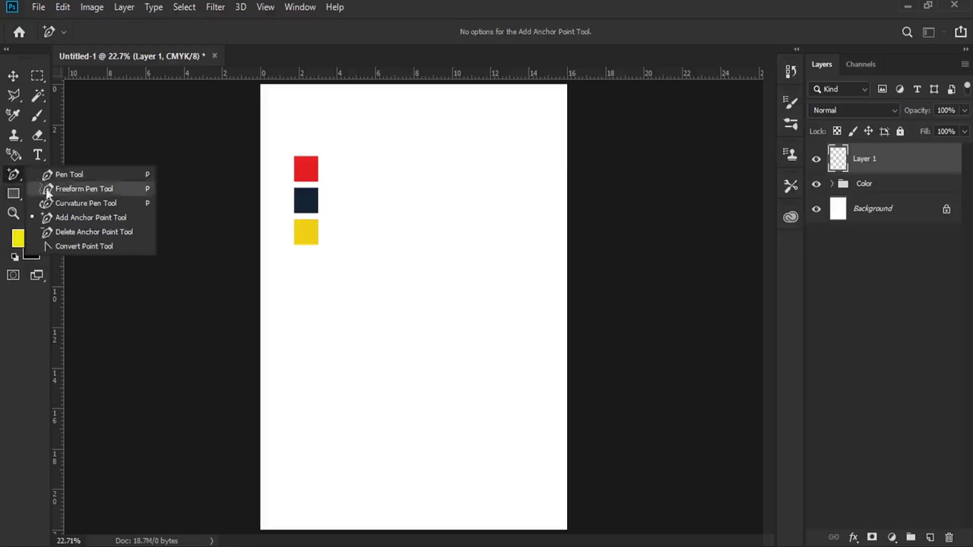
key("p")
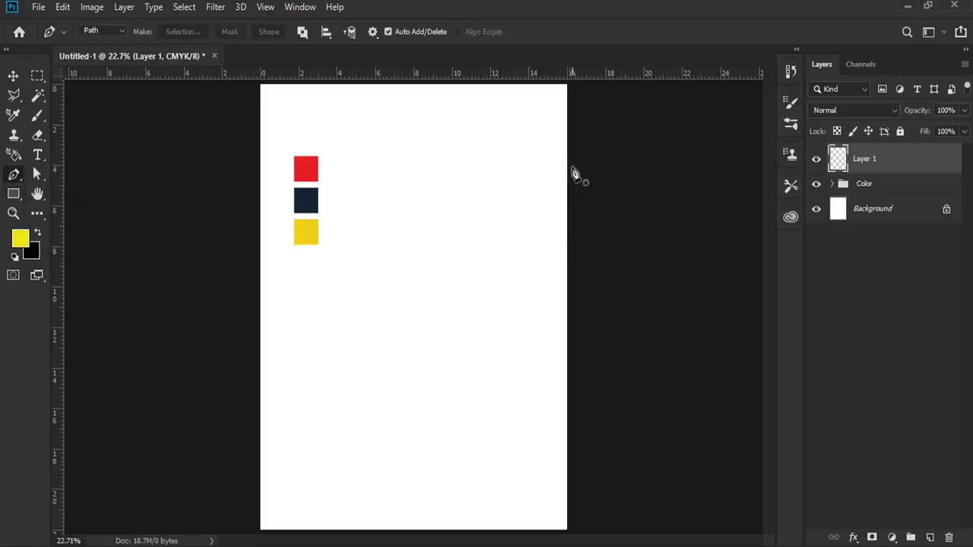
left_click(584, 168)
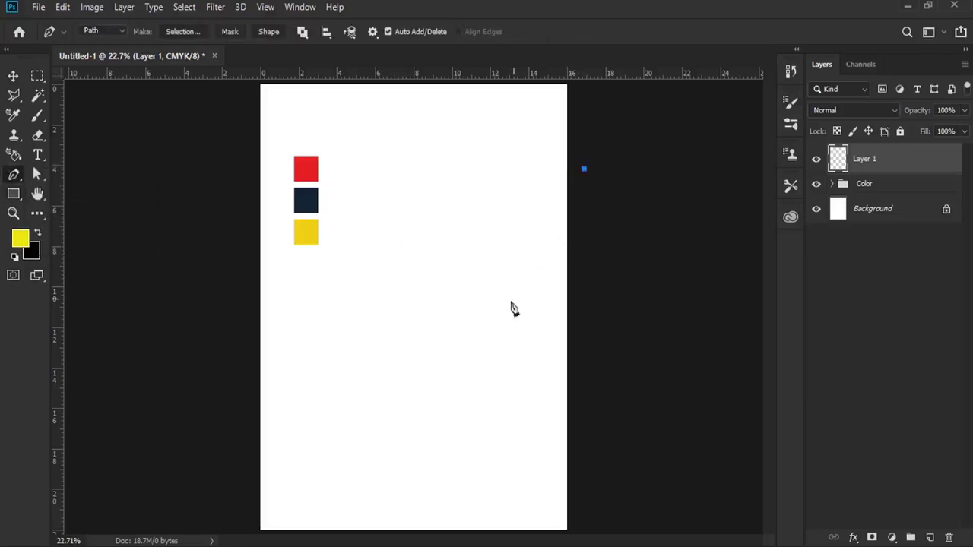
left_click(432, 318)
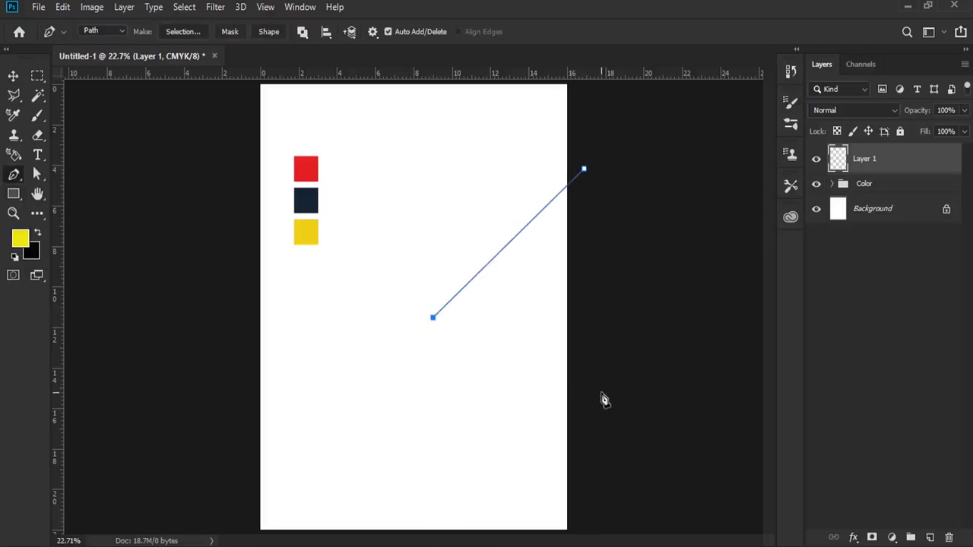
left_click(580, 447)
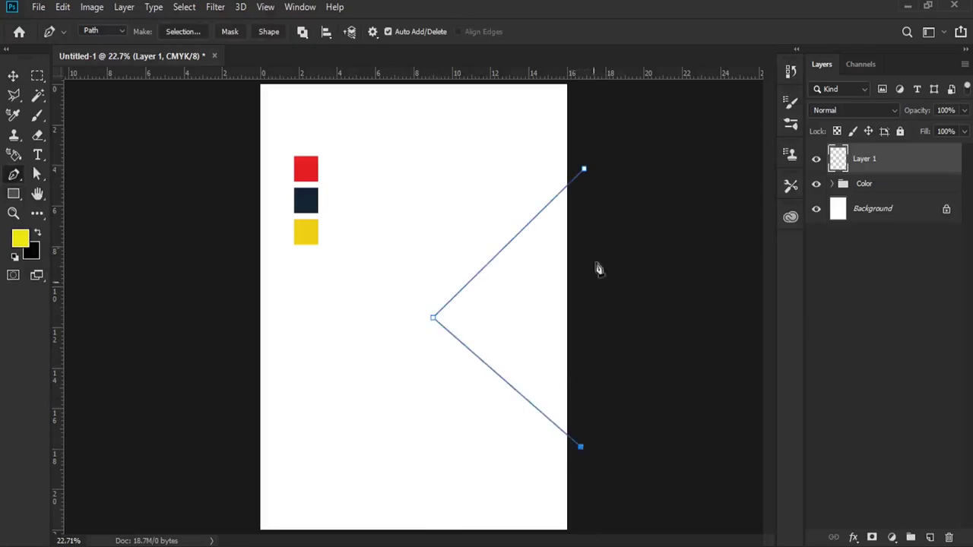
left_click(583, 169)
left_click(269, 32)
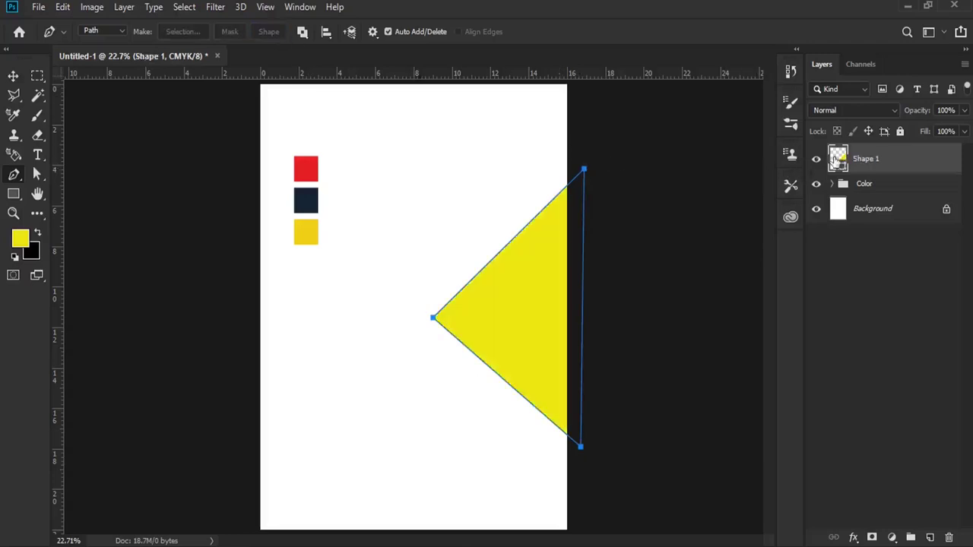
- Fill the triangle Shape 1 with the red swatch colour
double_click(837, 158)
left_click(311, 171)
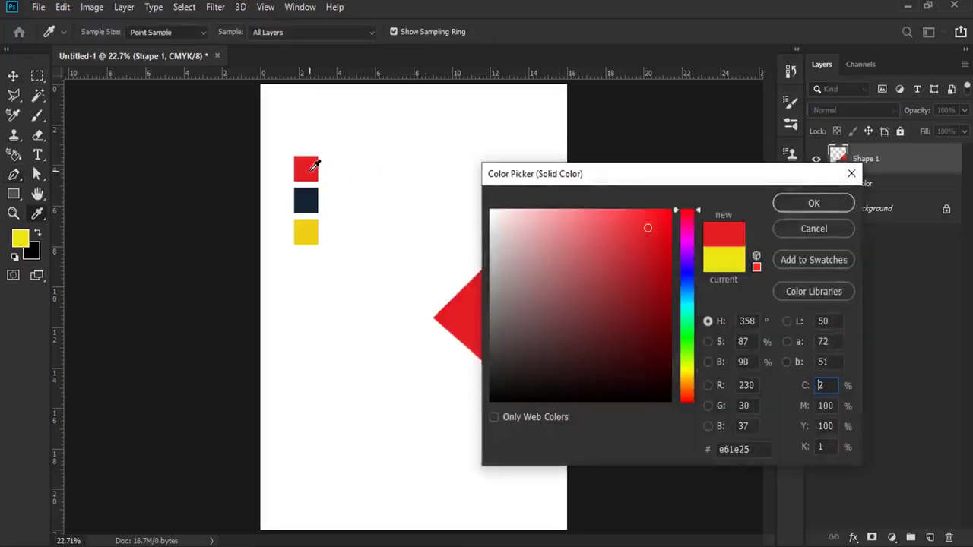
type("0")
left_click(813, 204)
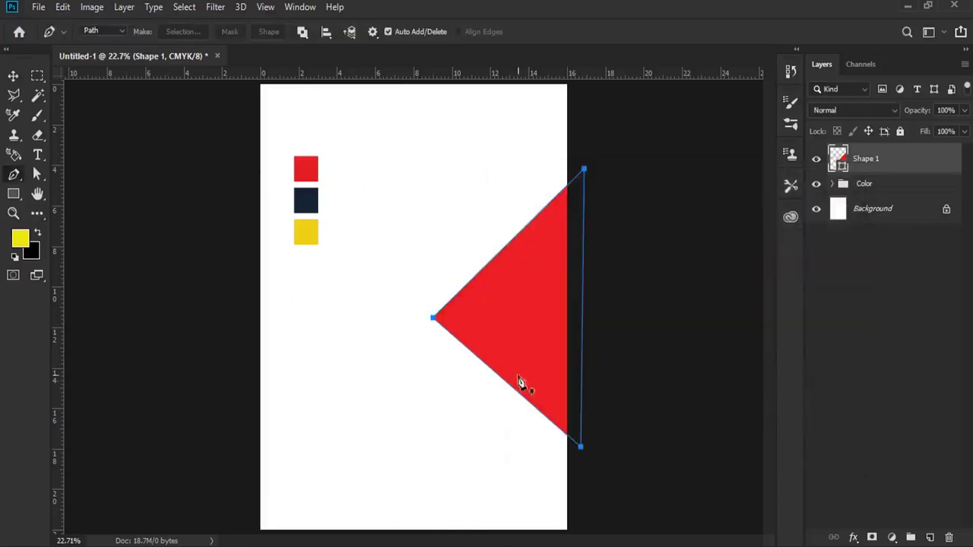
right_click(13, 194)
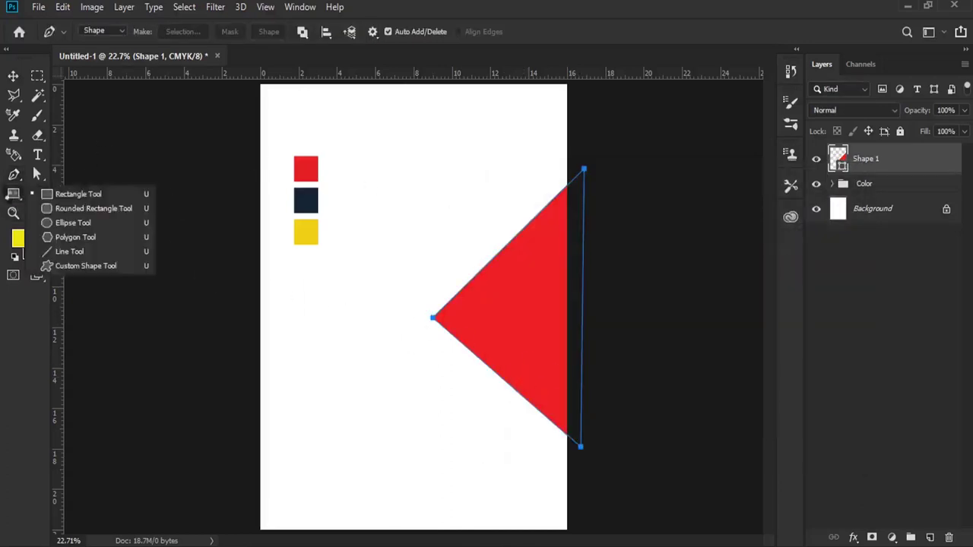
- Draw a full-width navy rectangle across the bottom of the page
left_click(38, 196)
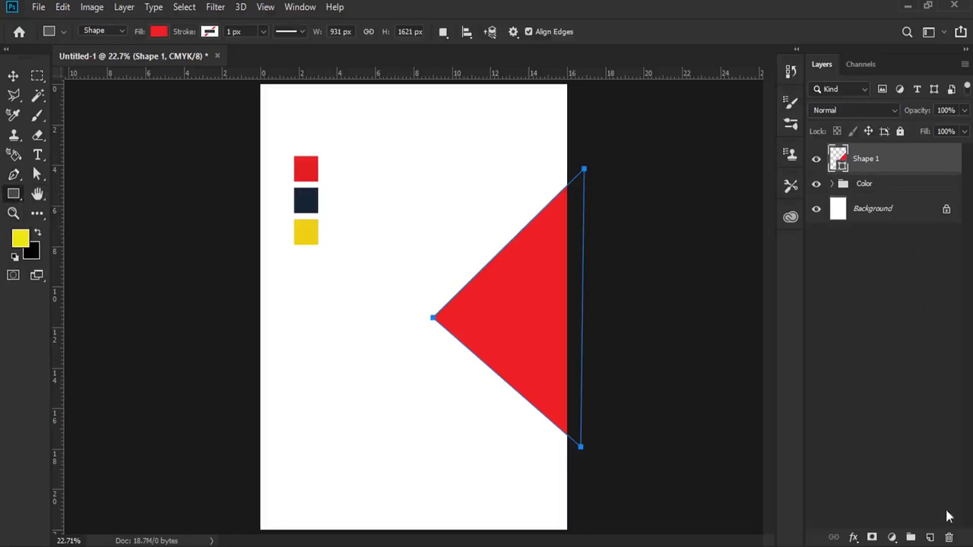
left_click(863, 187)
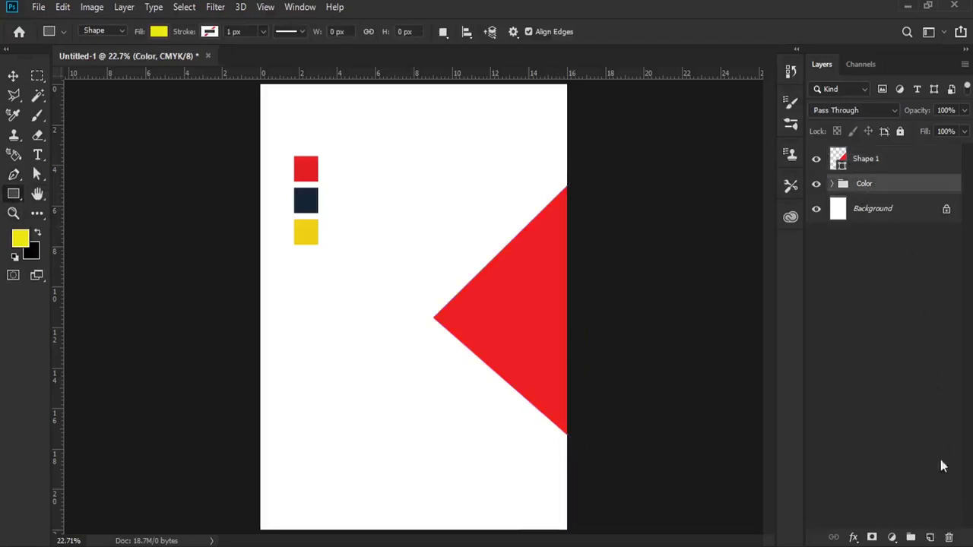
left_click(930, 537)
left_click_drag(243, 426, 601, 532)
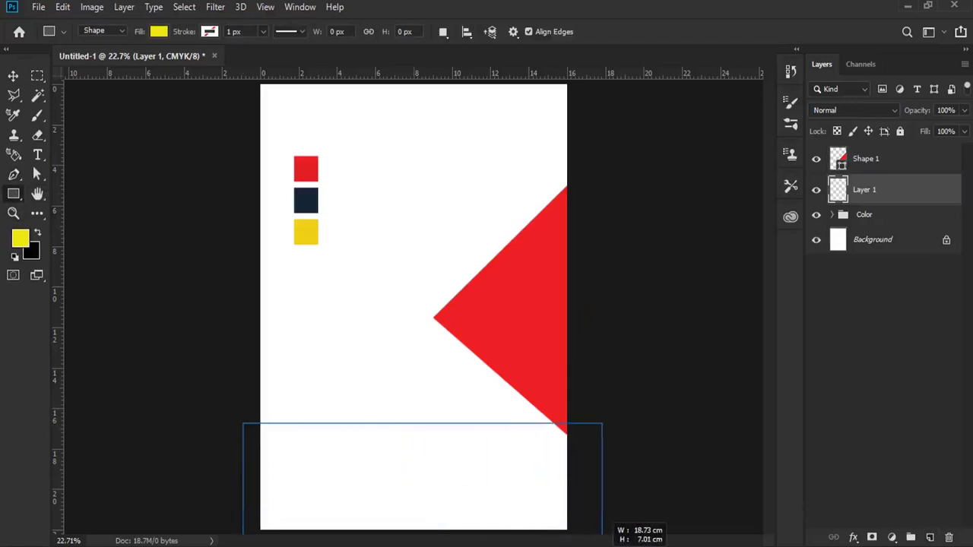
left_click_drag(602, 532, 600, 532)
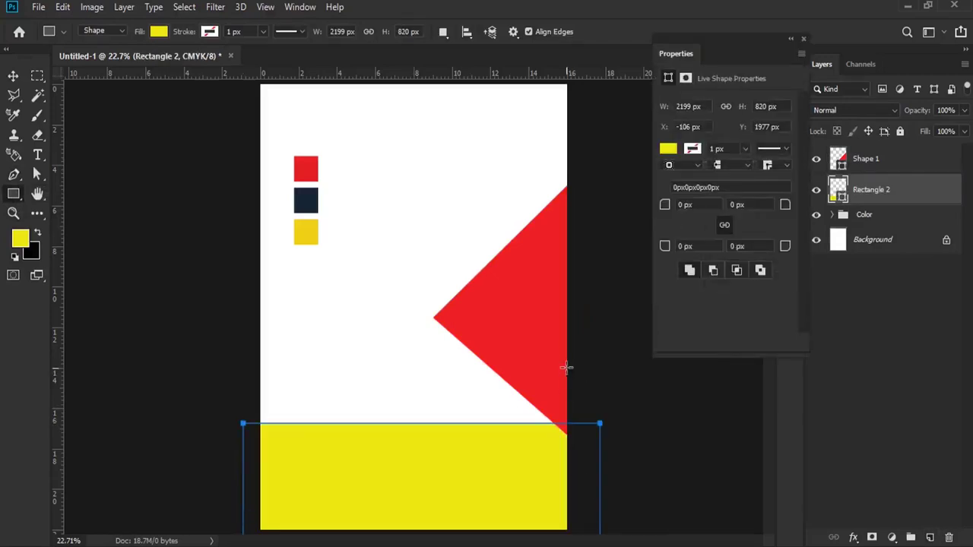
left_click(797, 38)
left_click(307, 201)
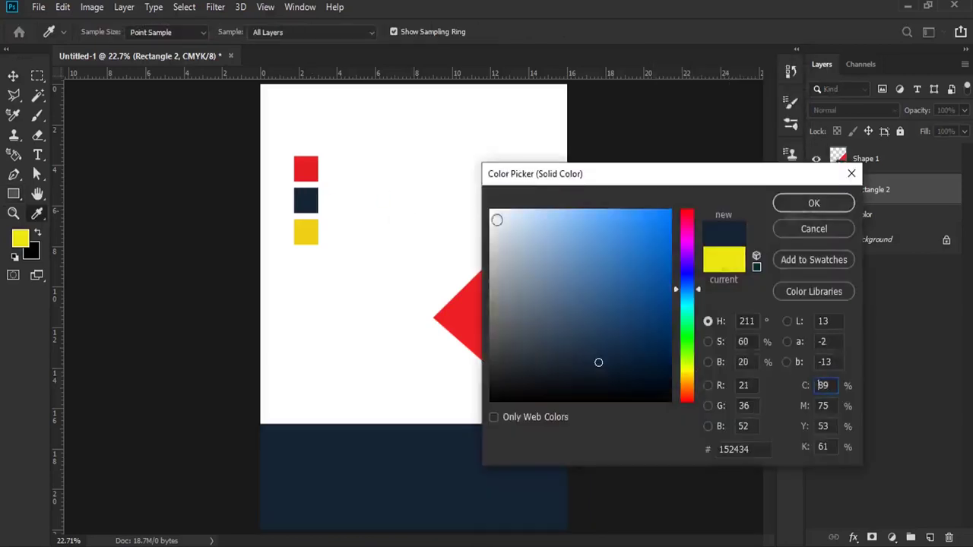
left_click(794, 196)
- Duplicate the navy rectangle and shrink the original into a thinner, raised band
left_click_drag(929, 191, 928, 536)
left_click(886, 228)
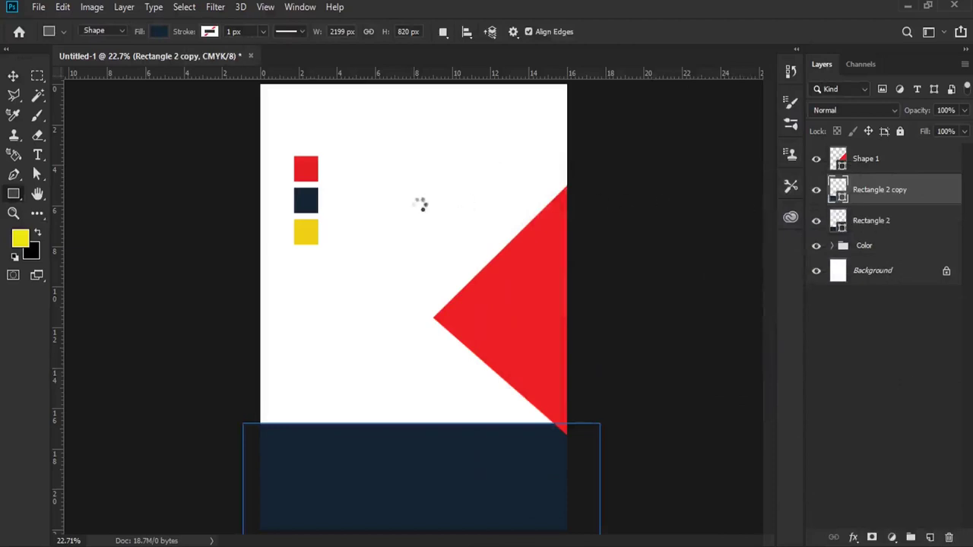
left_click(62, 6)
left_click(191, 336)
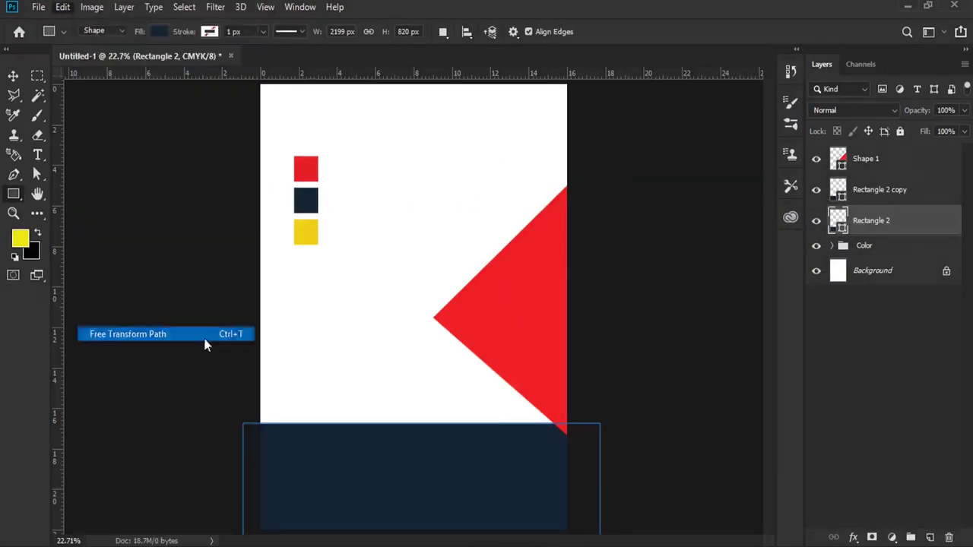
left_click_drag(410, 503, 416, 469)
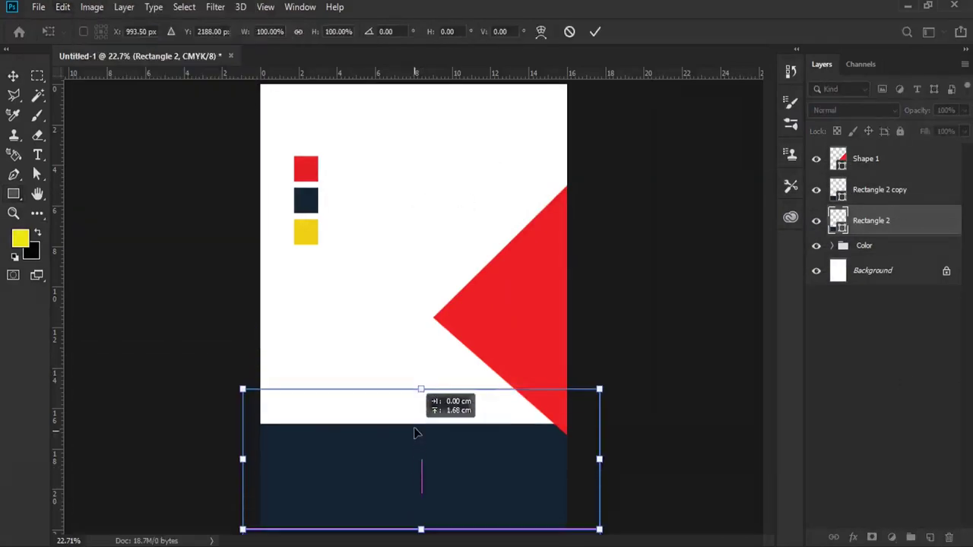
left_click_drag(420, 526, 421, 479)
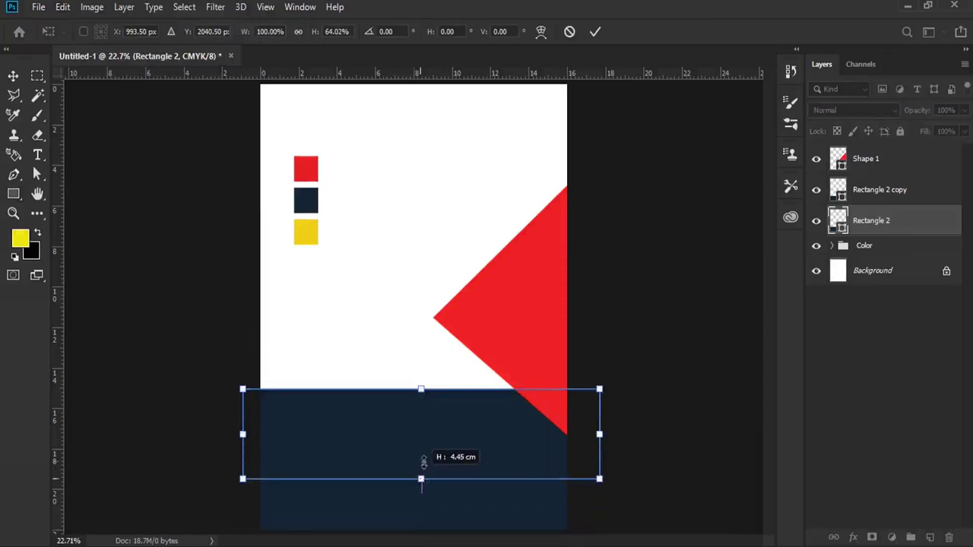
key("Return")
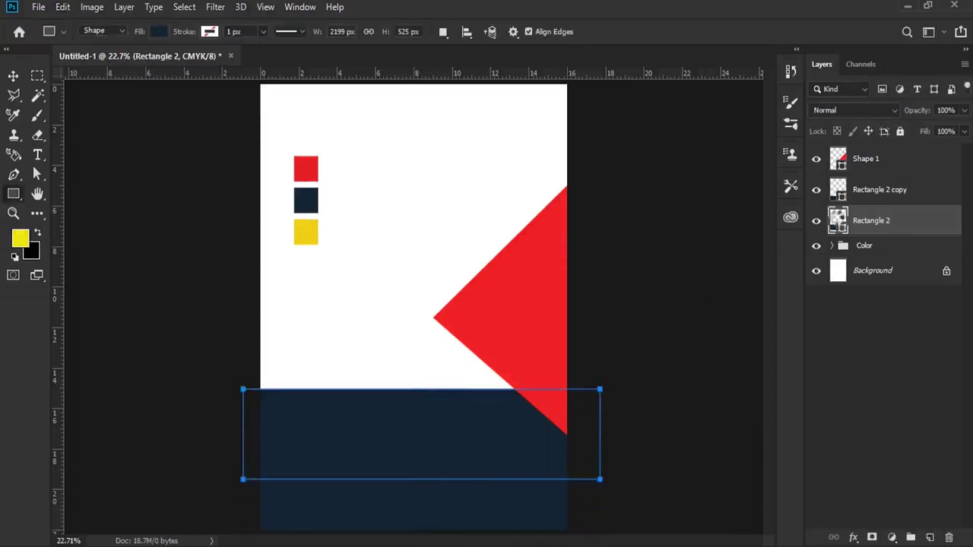
- Lighten the thin band to slate grey and move both bands above the red triangle
double_click(838, 222)
left_click(592, 350)
left_click_drag(592, 351, 530, 342)
left_click(808, 202)
key("v")
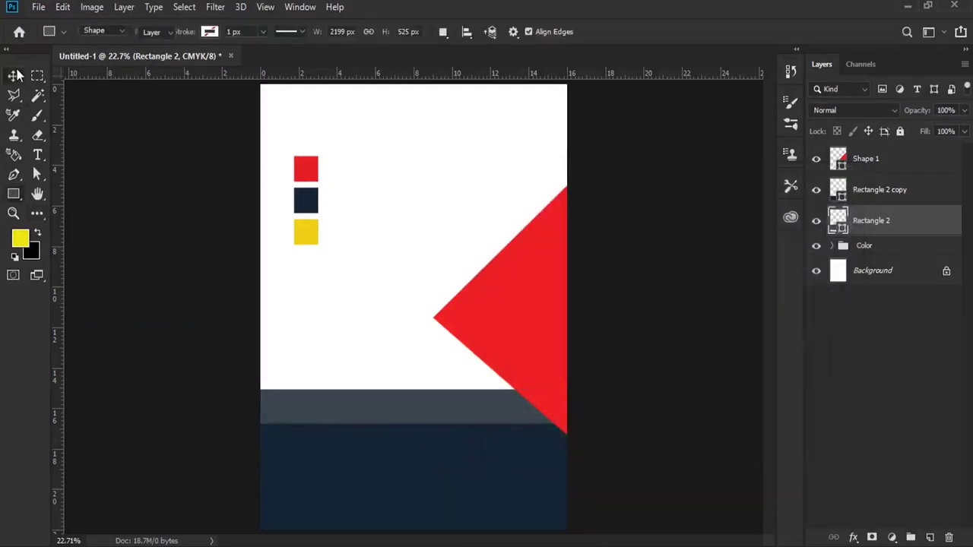
left_click(870, 190, "shift")
left_click_drag(881, 191, 884, 154)
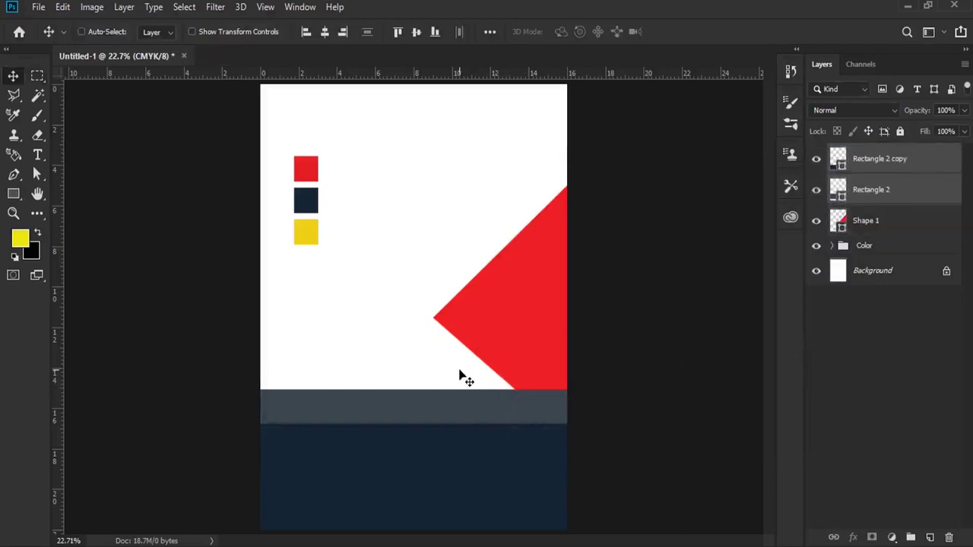
left_click(902, 161)
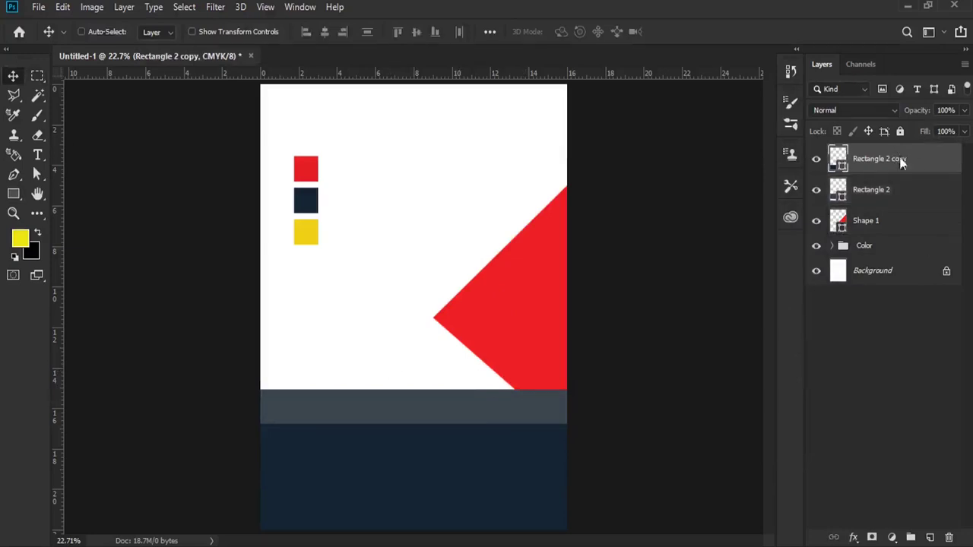
- Draw a small yellow rectangle over the grey strip
left_click(930, 537)
left_click(14, 195)
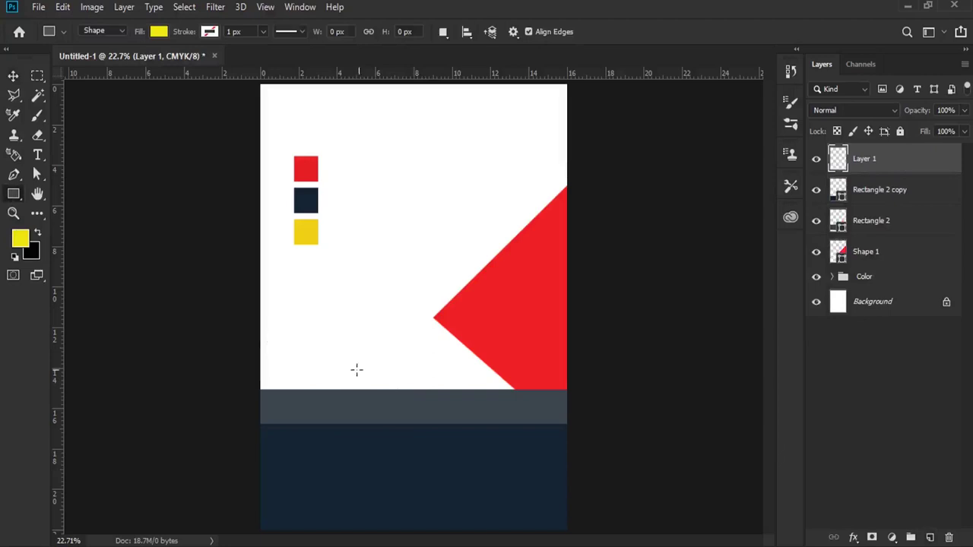
left_click_drag(363, 364, 448, 422)
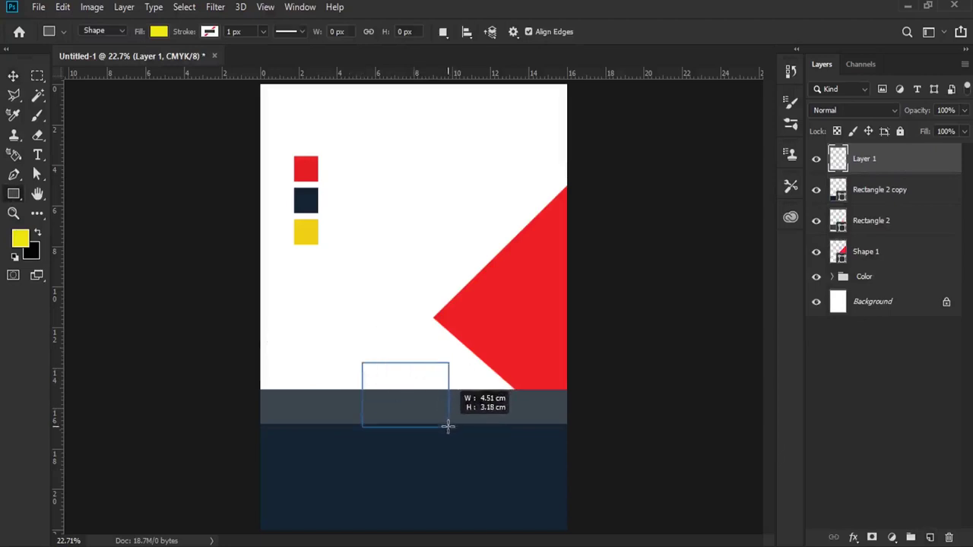
left_click_drag(448, 422, 449, 426)
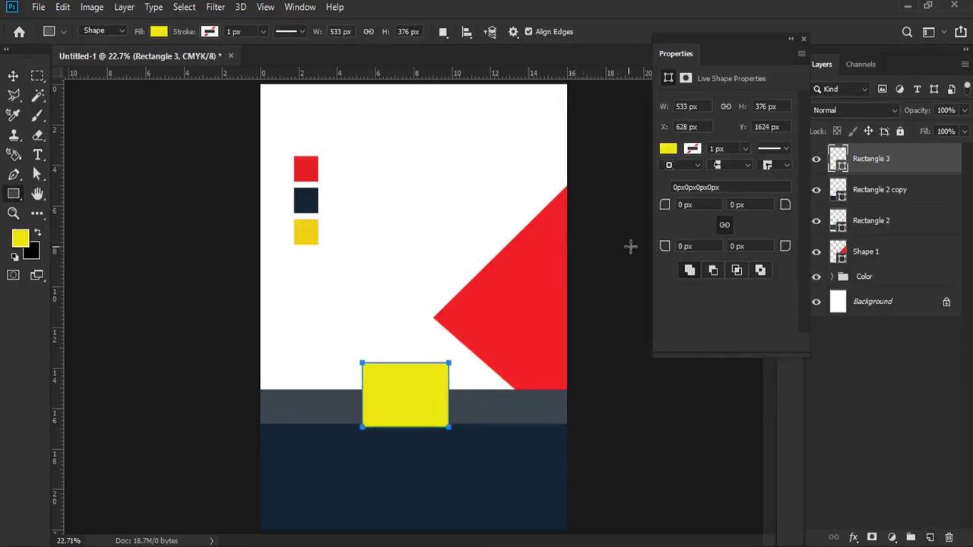
left_click(802, 38)
- Resize the yellow rectangle to about 5 cm wide and slightly shorter
left_click(62, 7)
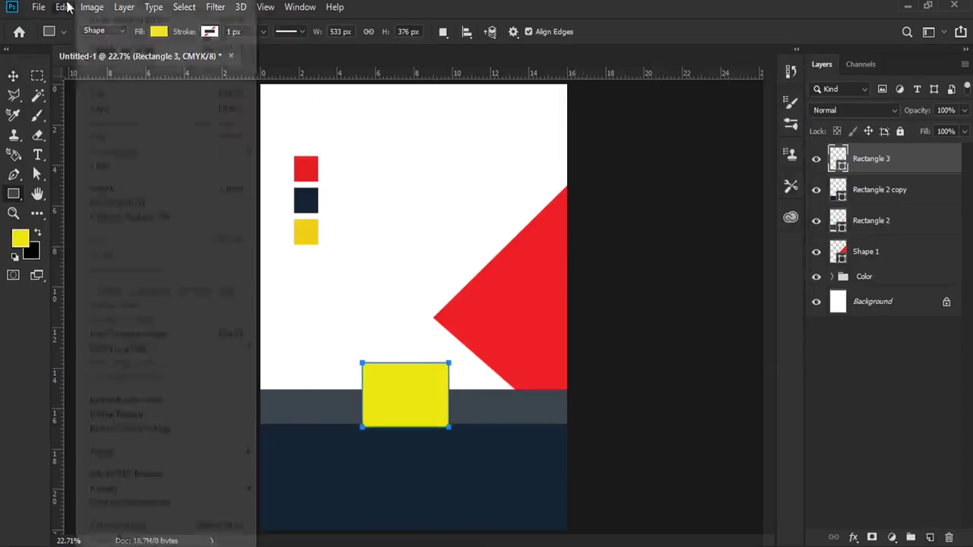
left_click(228, 336)
left_click_drag(448, 394, 458, 394)
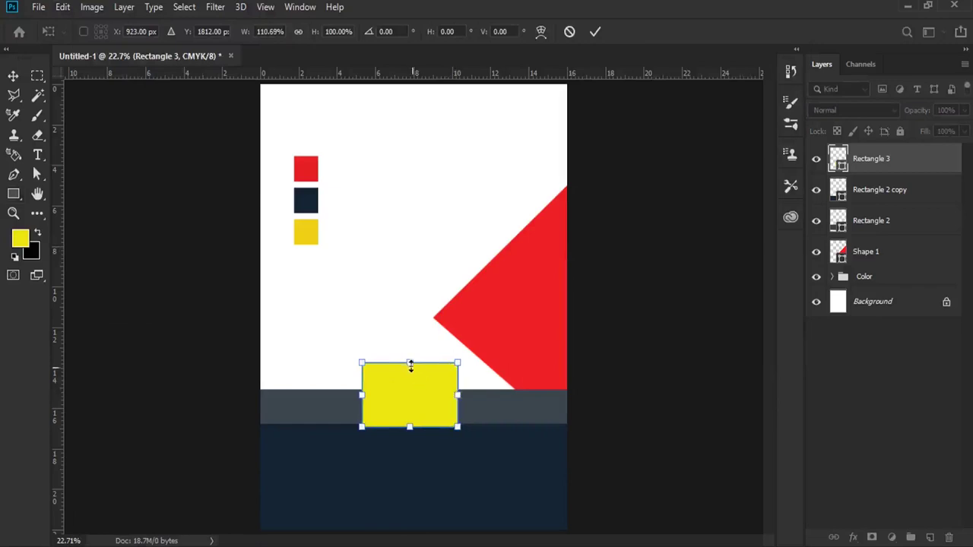
left_click_drag(409, 362, 410, 370)
key("Return")
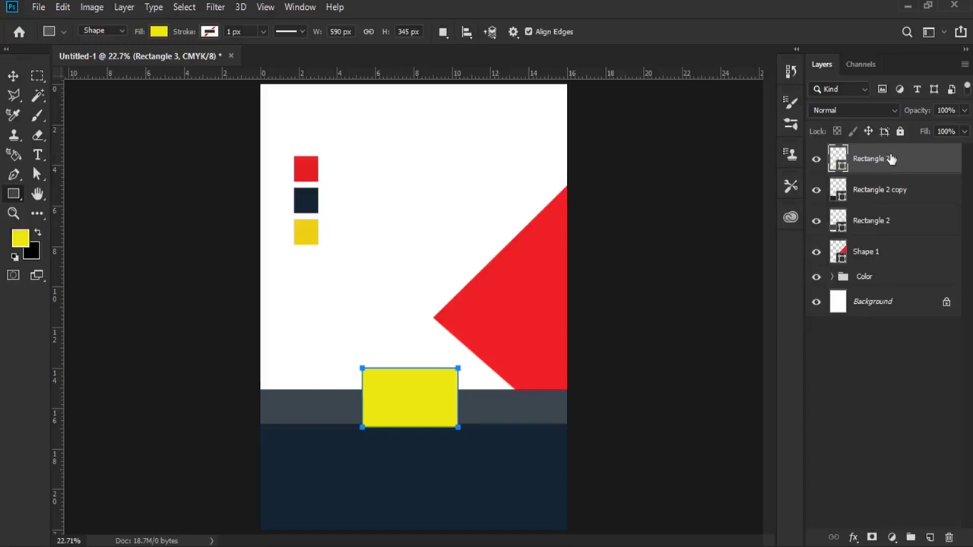
right_click(891, 158)
key("Escape")
- Add a 29 px light-grey gradient Stroke effect to Rectangle 3
left_click_drag(568, 45, 659, 28)
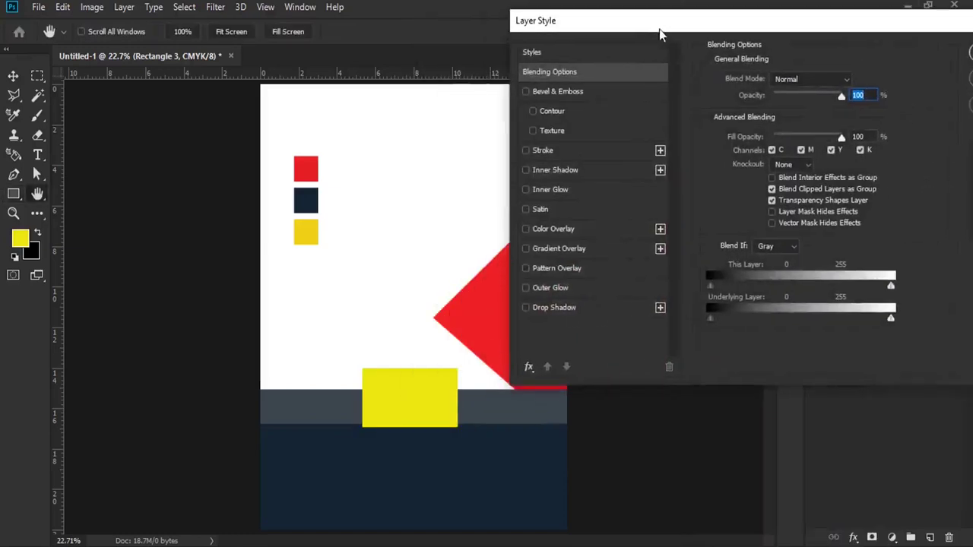
left_click(538, 149)
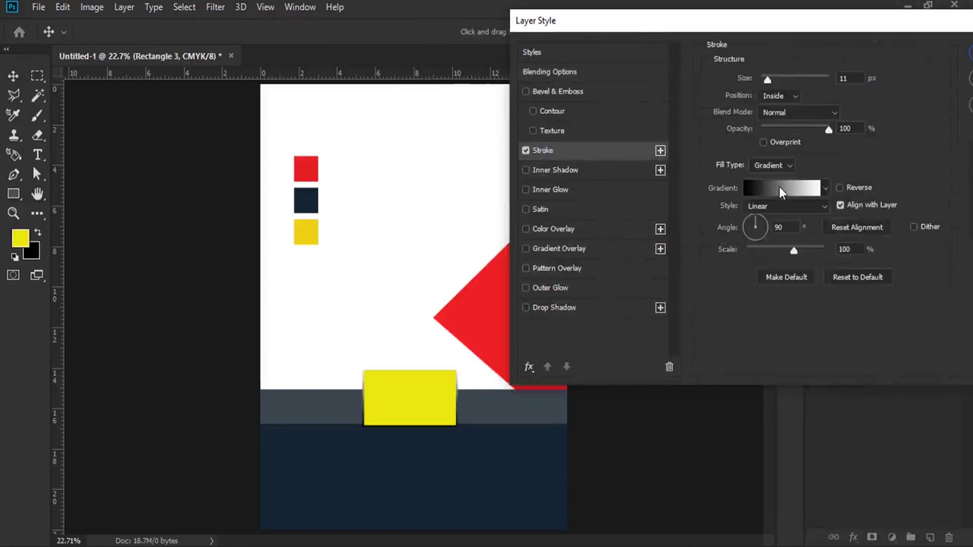
left_click(779, 187)
left_click(648, 411)
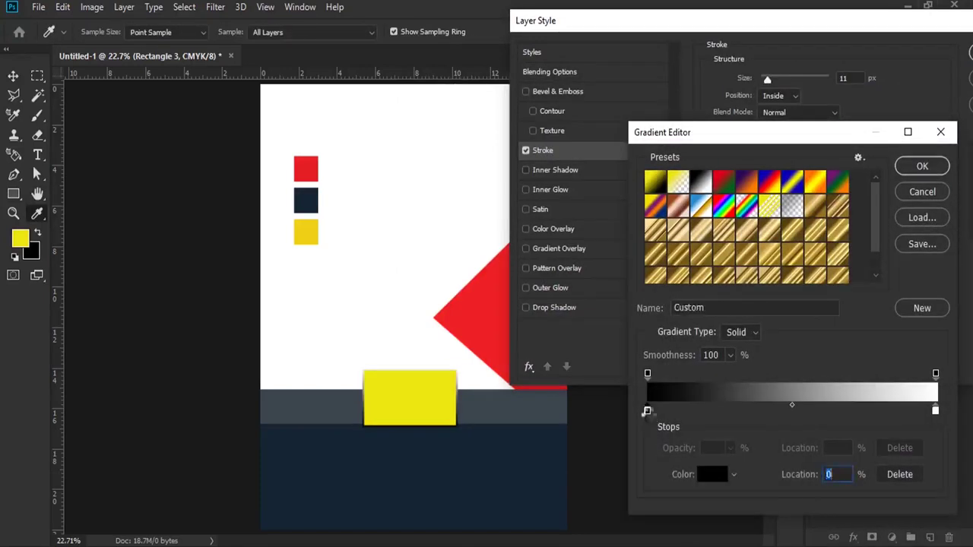
double_click(648, 415)
left_click(495, 254)
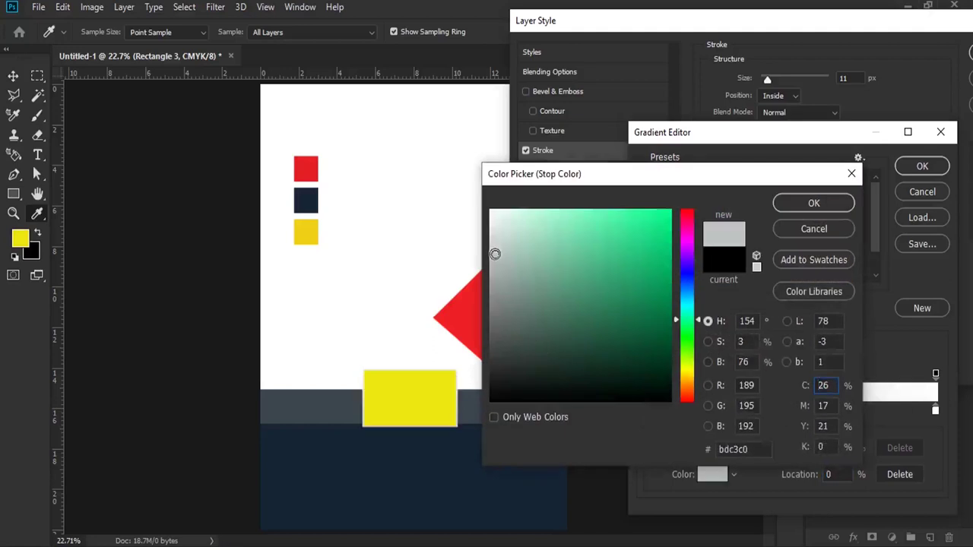
left_click(810, 205)
left_click(922, 166)
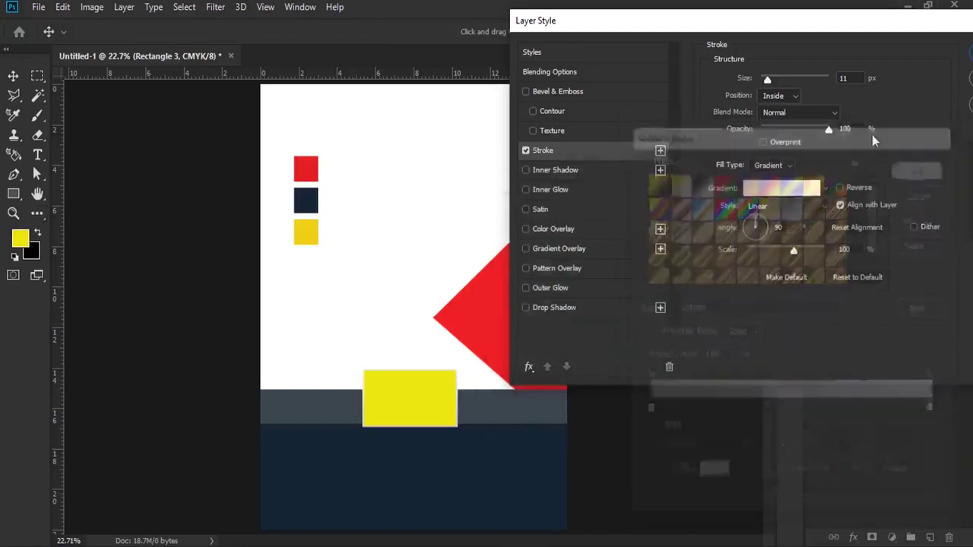
left_click_drag(775, 78, 773, 82)
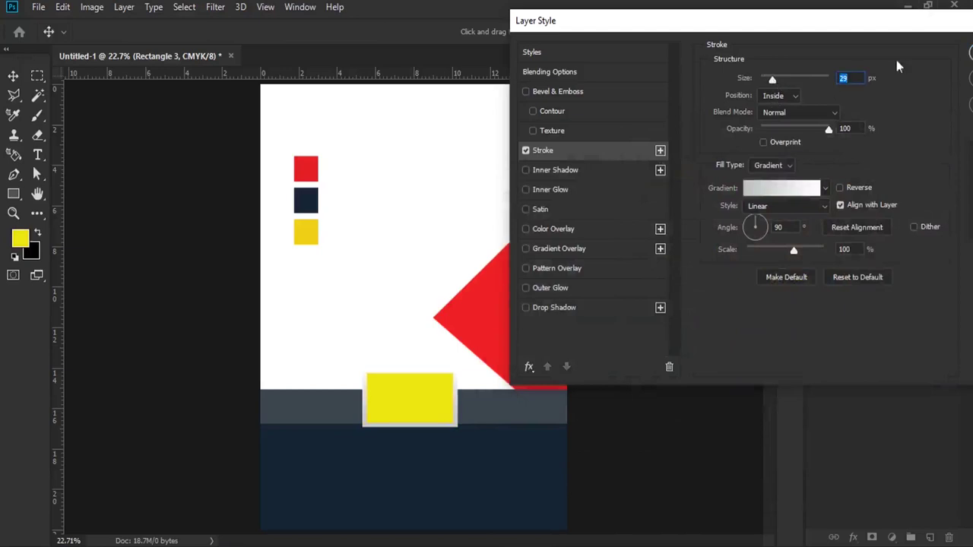
left_click(969, 52)
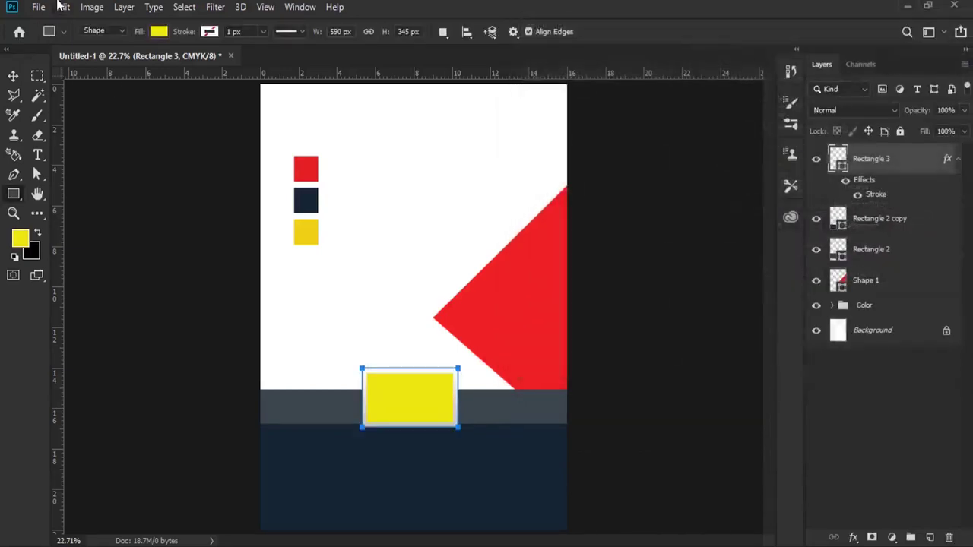
left_click(63, 7)
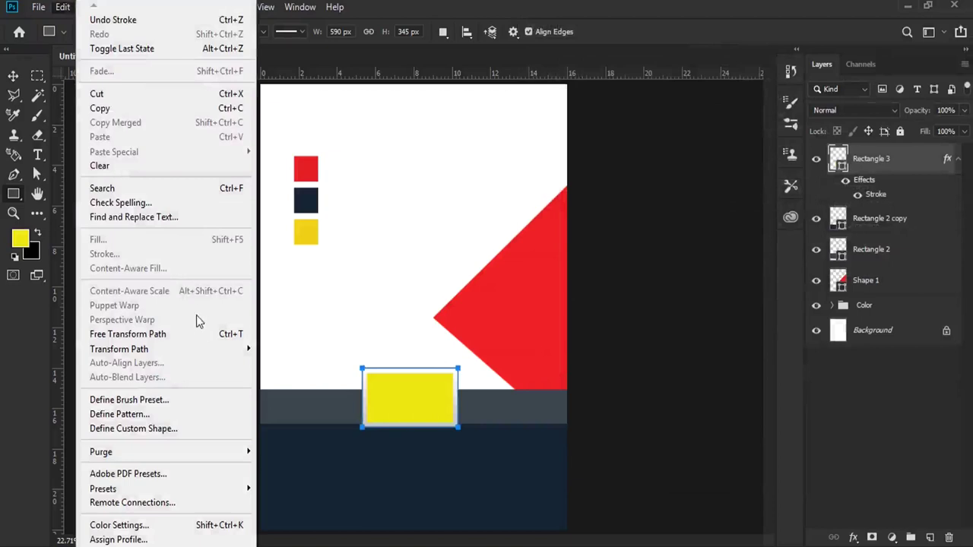
- Stretch the bordered yellow rectangle slightly taller downward
left_click(206, 334)
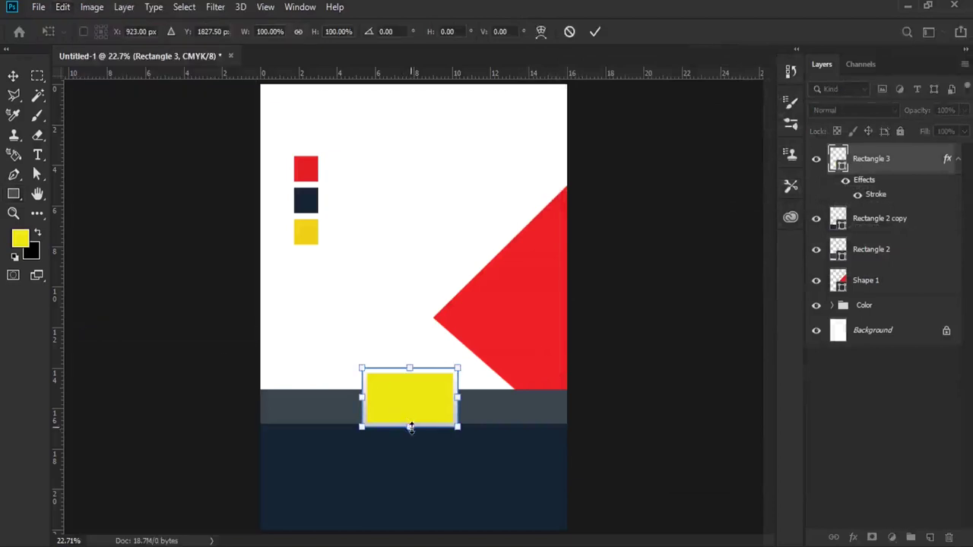
left_click_drag(410, 427, 411, 431)
key("Return")
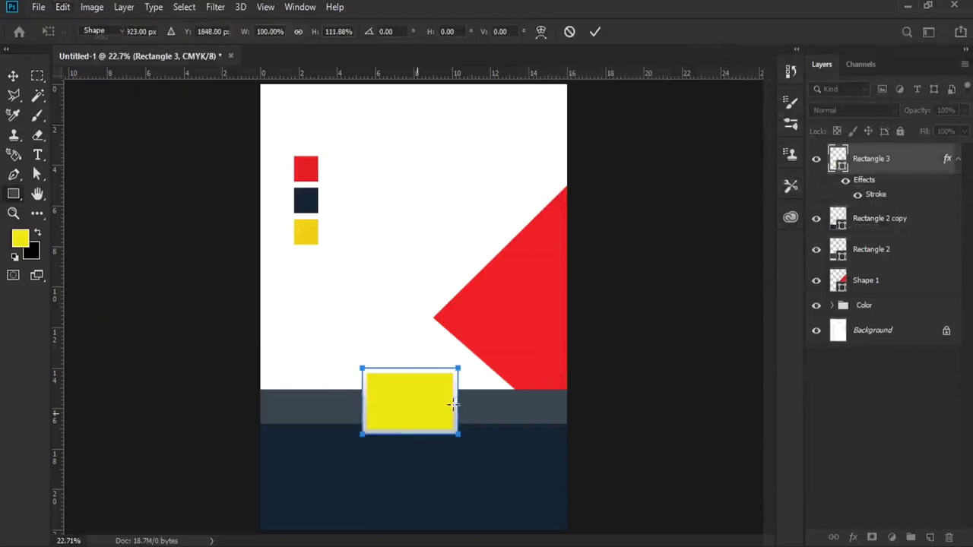
left_click(11, 82)
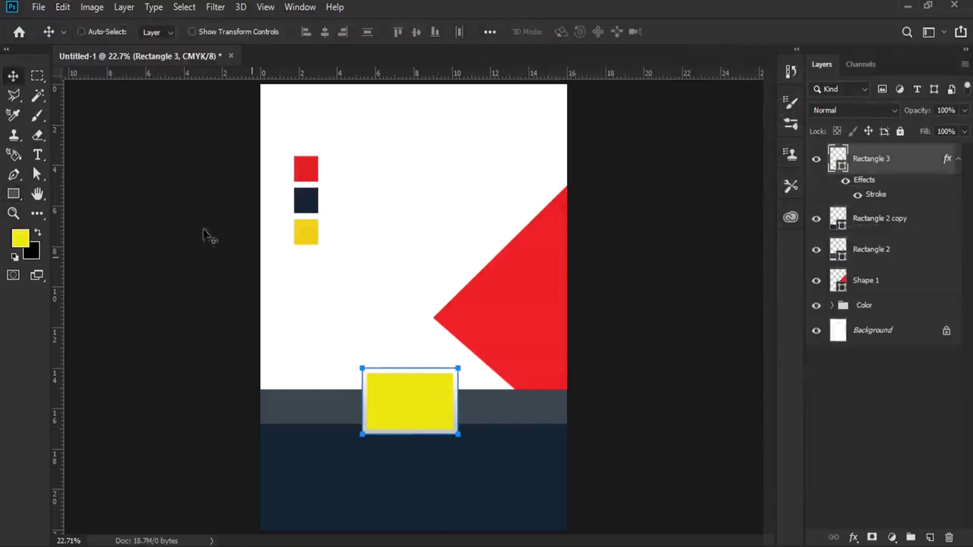
left_click(62, 7)
left_click(228, 334)
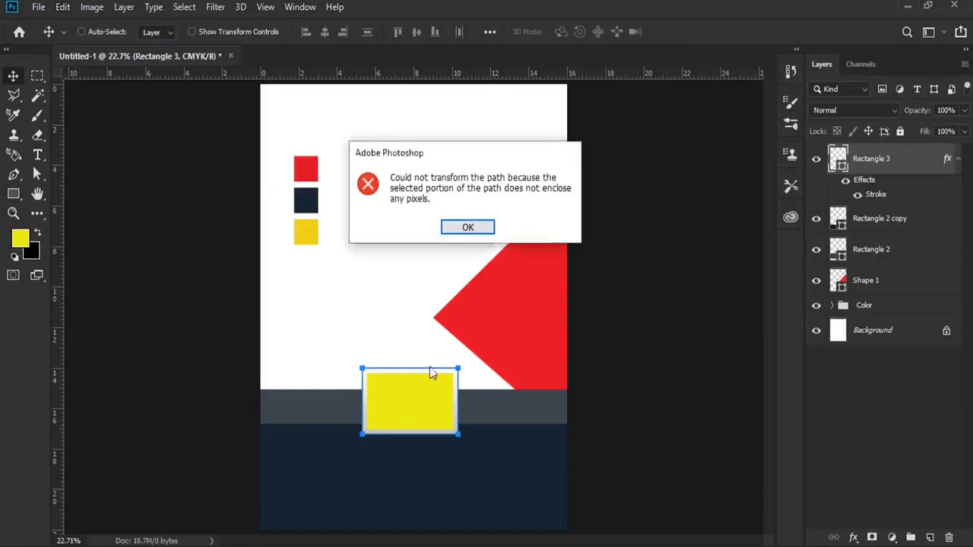
left_click(462, 227)
left_click(956, 160)
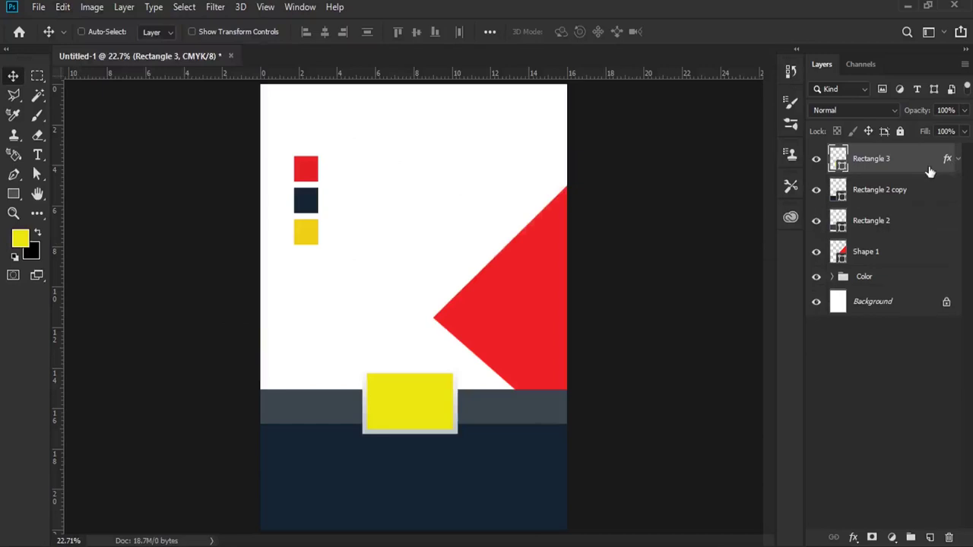
- Skew the rectangle's top edge right into a right-leaning parallelogram
left_click(65, 7)
left_click(213, 334)
right_click(416, 409)
left_click(456, 283)
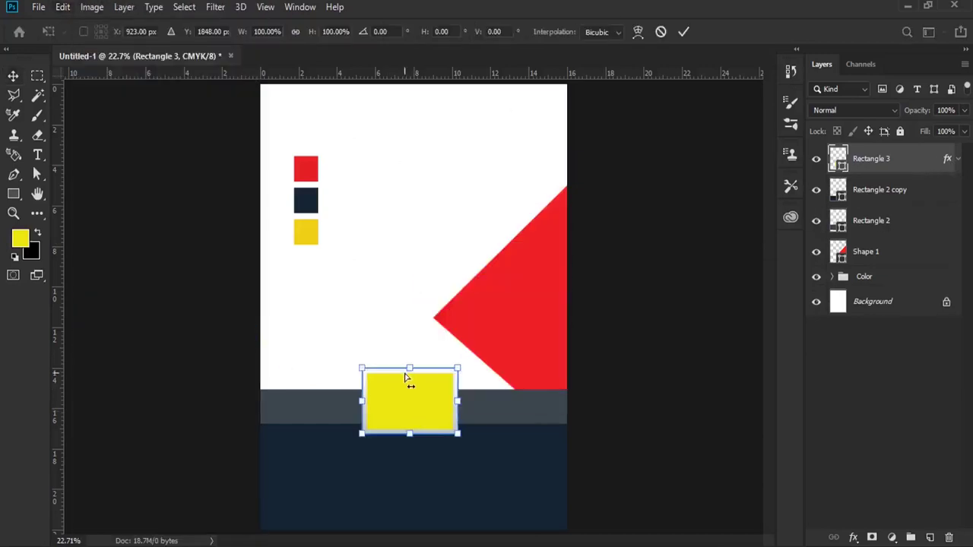
left_click_drag(411, 369, 436, 376)
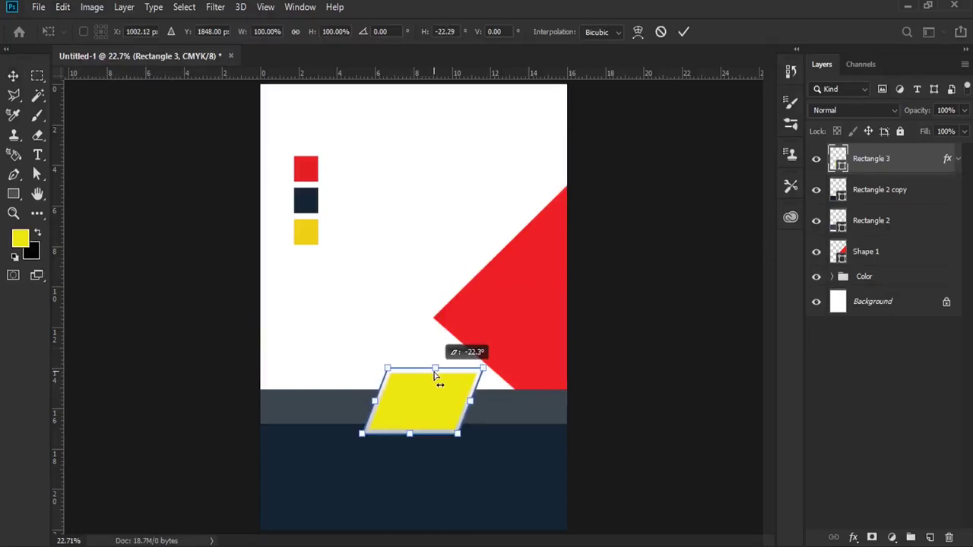
key("Return")
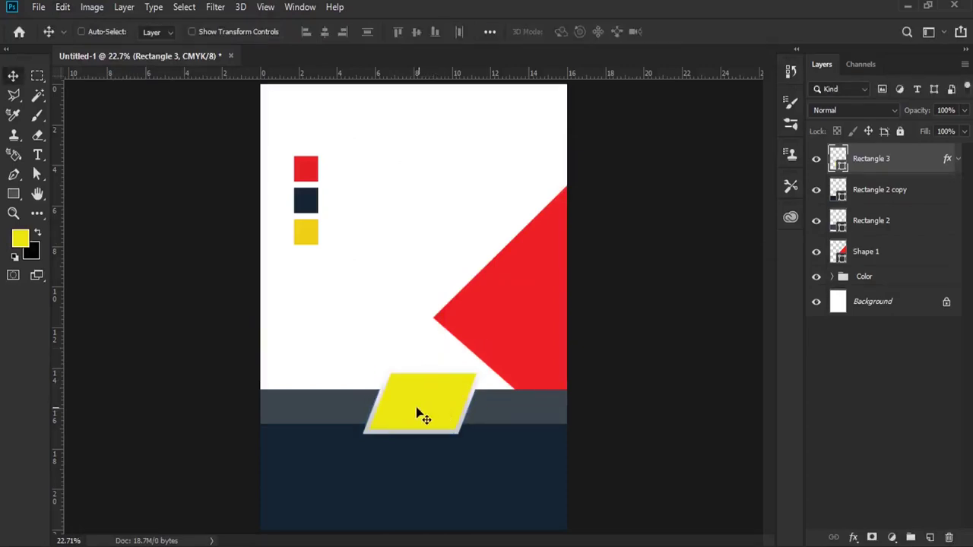
- Duplicate the yellow tile into a two-by-two grid of four tiles
left_click_drag(895, 173, 929, 535)
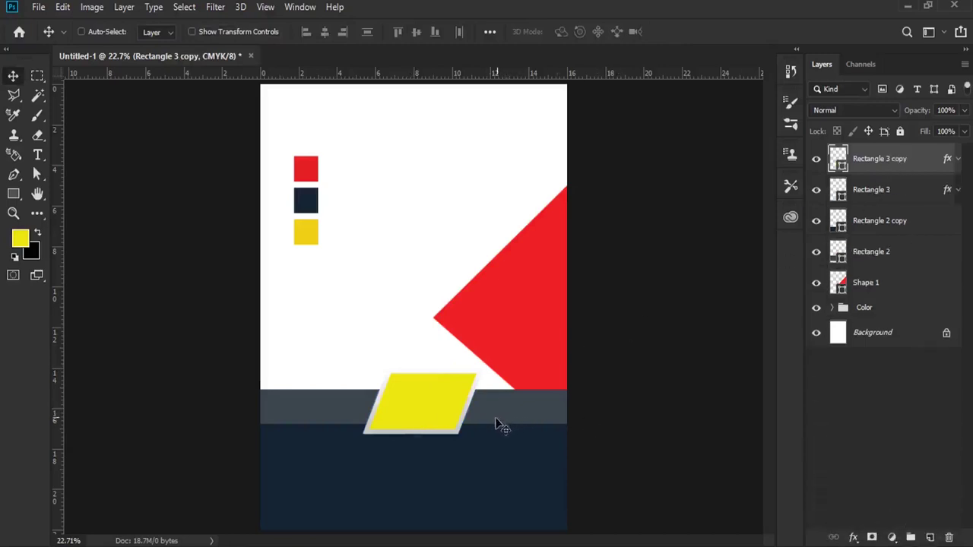
left_click_drag(451, 403, 424, 469)
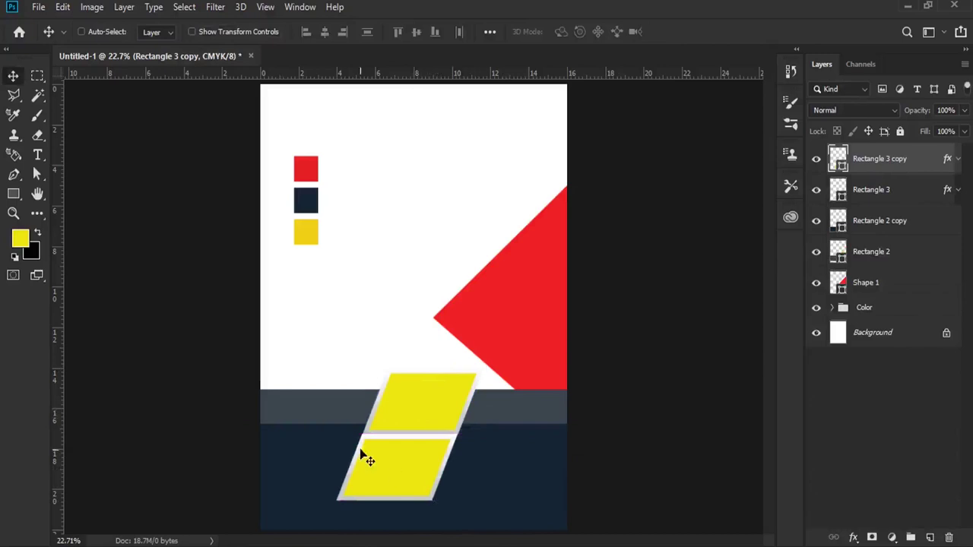
left_click(869, 190, "shift")
left_click_drag(397, 433, 502, 430)
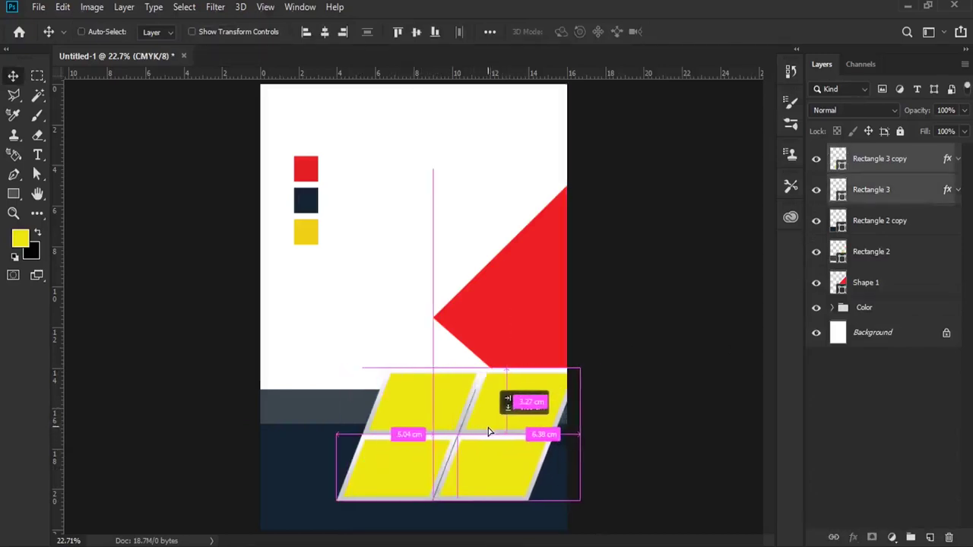
left_click_drag(502, 430, 493, 431)
key("shift+Right")
- Scale all four tiles to about 87% and move the grid up
key("z")
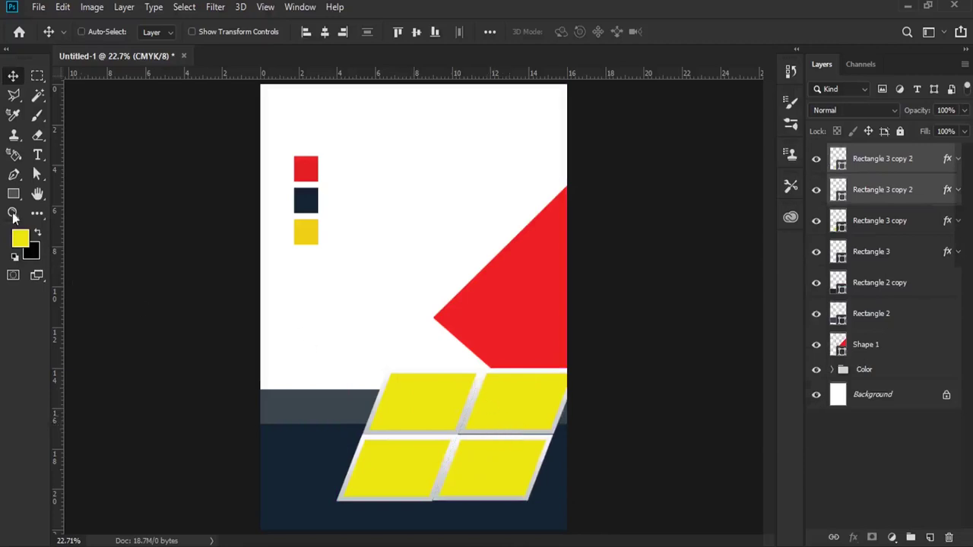
left_click(495, 440)
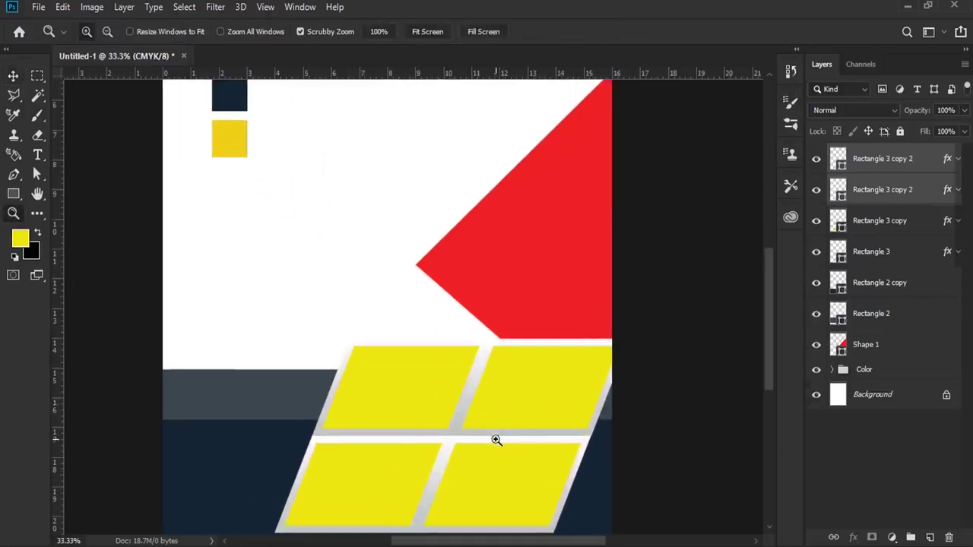
scroll(502, 415, "down", 5)
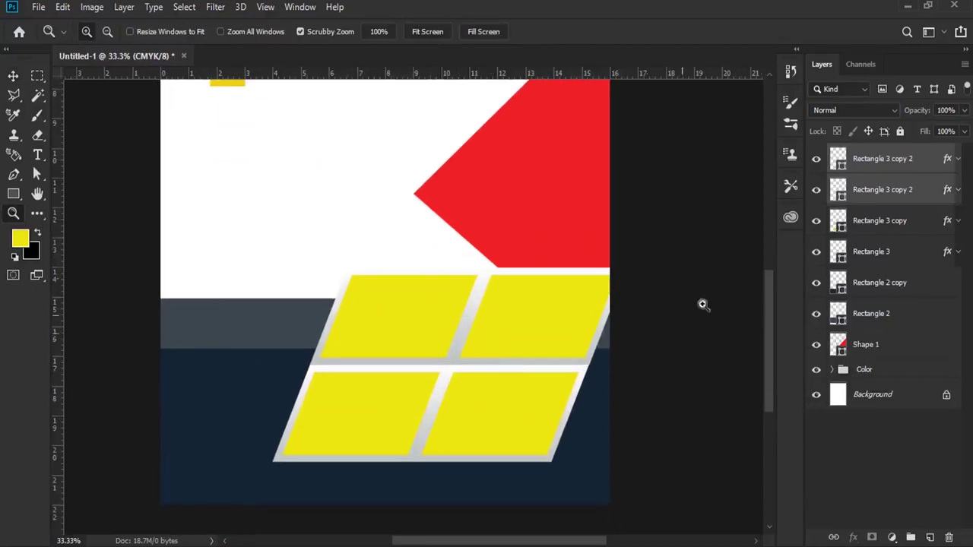
left_click(881, 220, "shift")
left_click(875, 259, "shift")
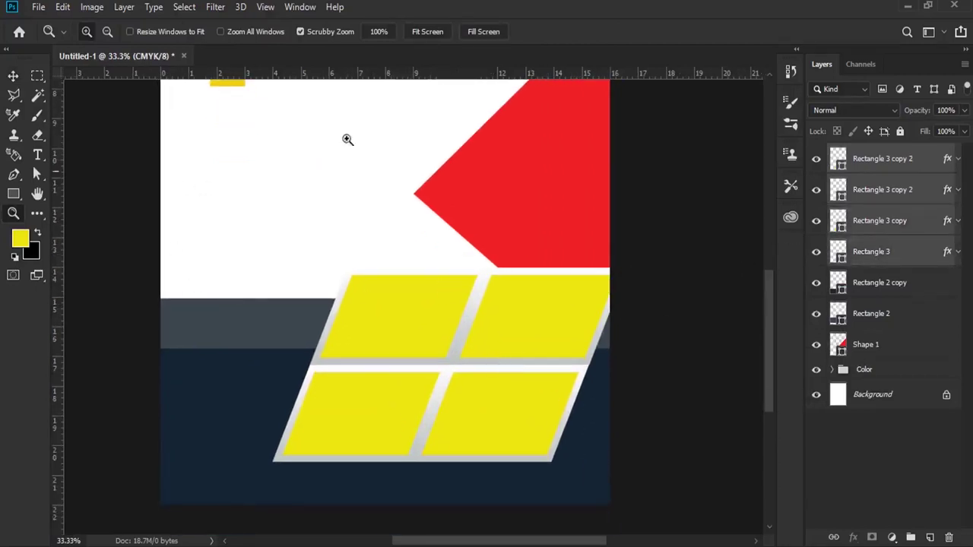
left_click(62, 7)
left_click(152, 333)
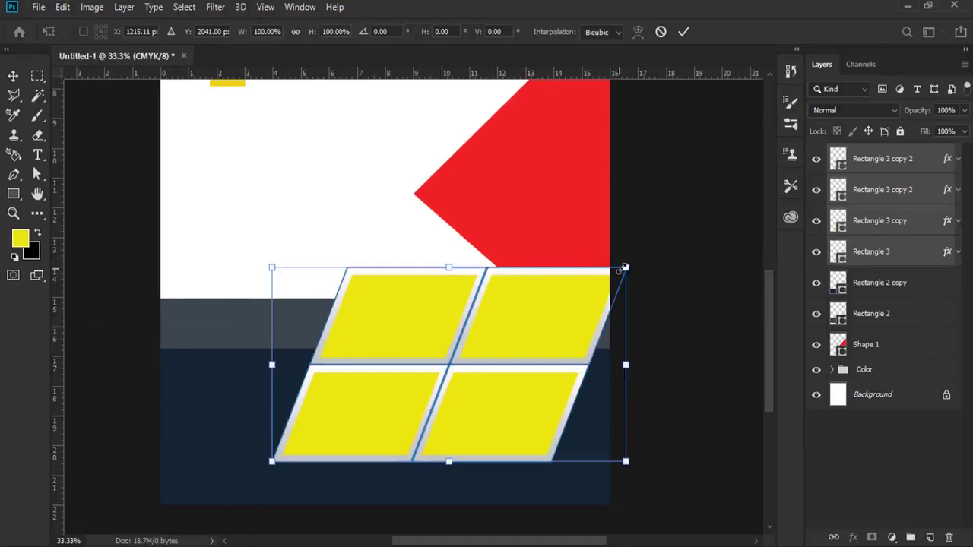
left_click_drag(609, 273, 579, 291)
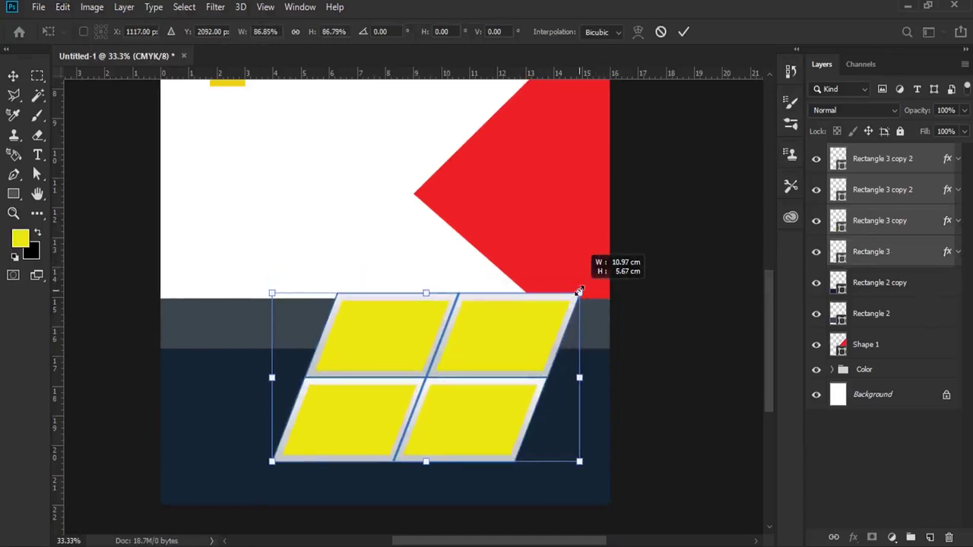
mouse_move(543, 325)
left_mouse_down()
mouse_move(540, 302)
mouse_move(507, 298)
left_mouse_up()
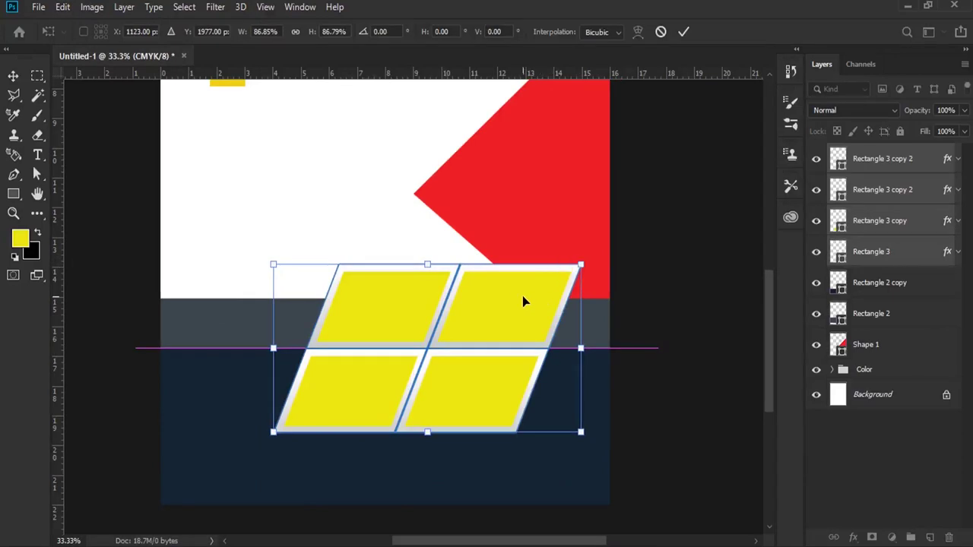
left_click_drag(482, 295, 517, 289)
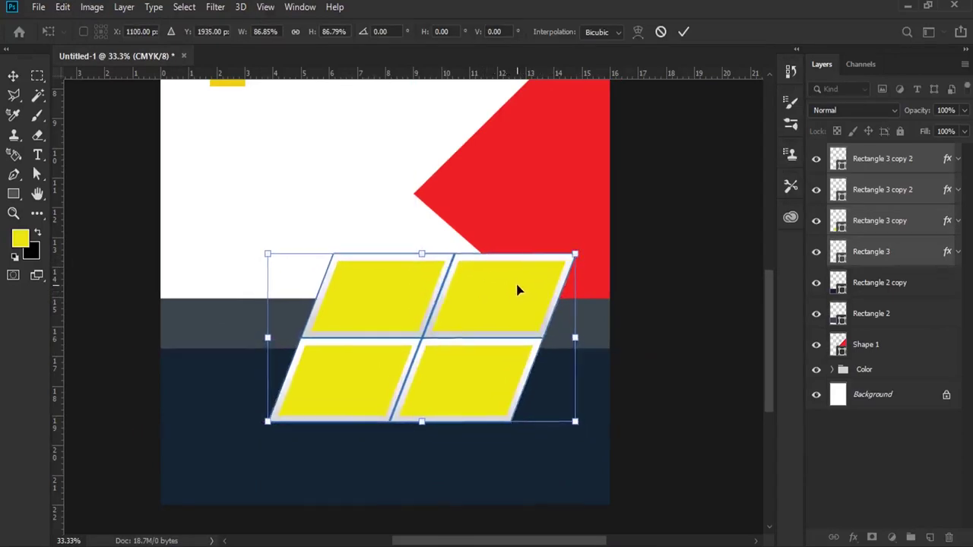
key("Return")
- Raise the tile grid slightly higher over the bands
key("z")
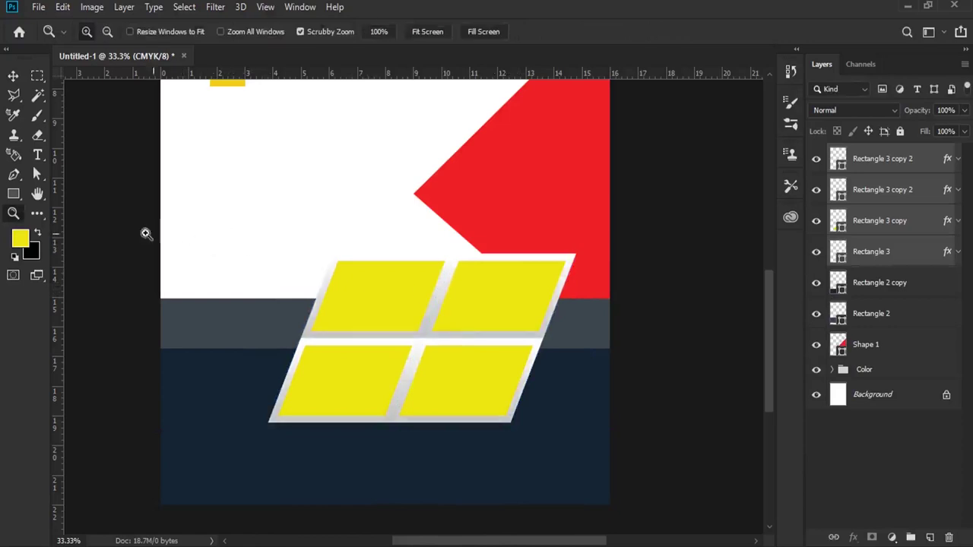
key("v")
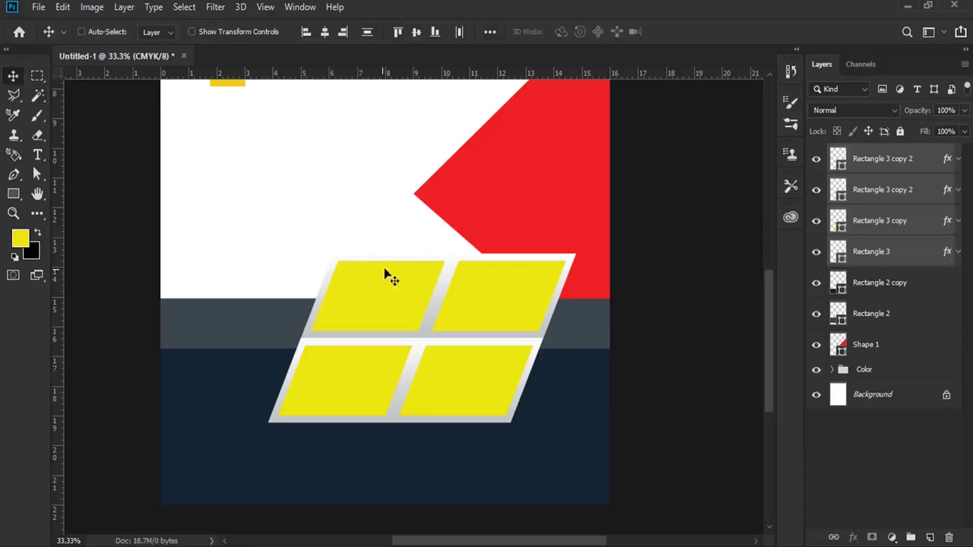
left_click_drag(386, 275, 384, 258)
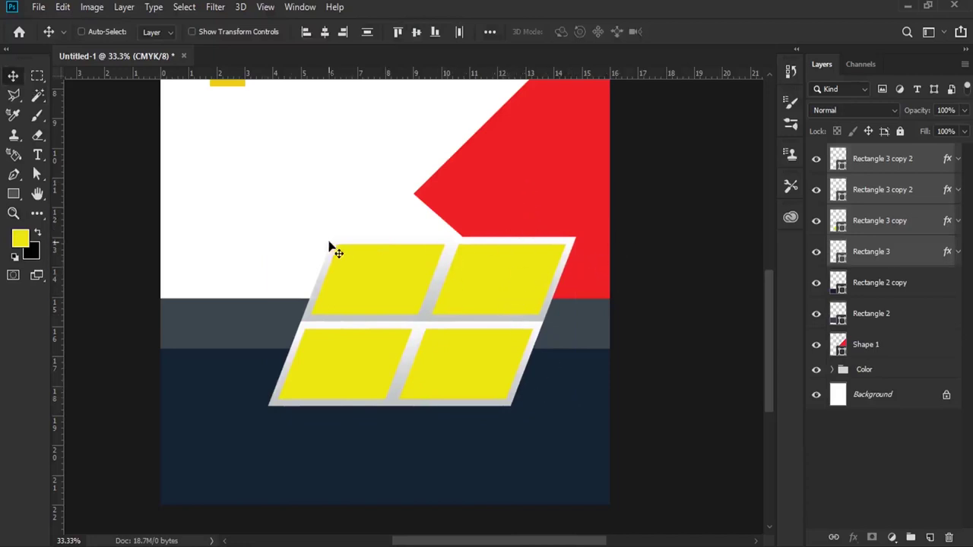
left_click_drag(239, 152, 293, 463)
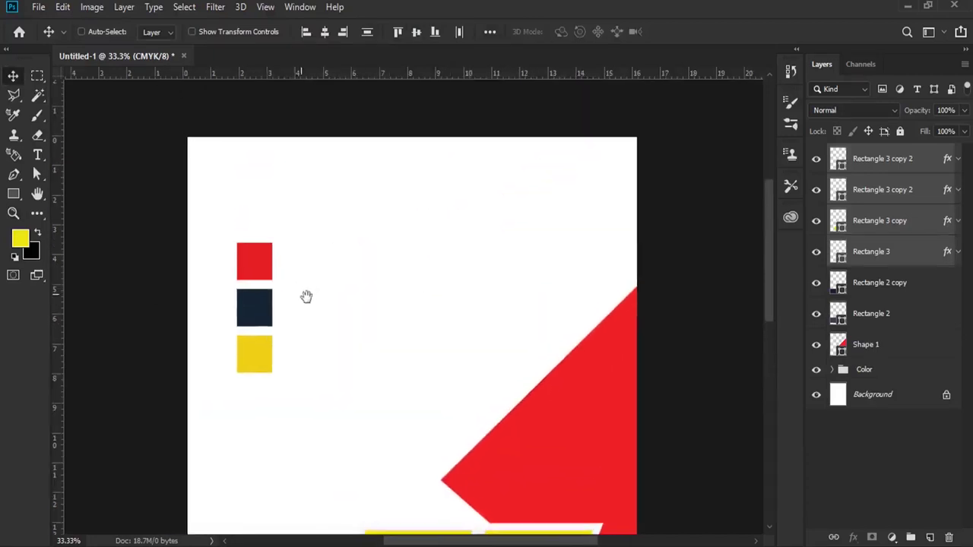
- Draw a wide red rectangle across the flyer's top-left area
left_click(12, 194)
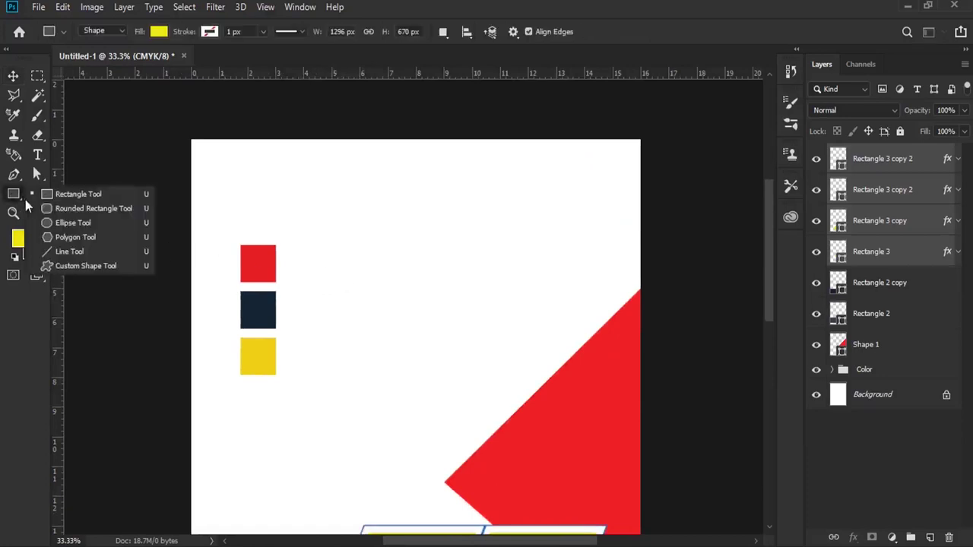
left_click(80, 195)
mouse_move(146, 160)
left_mouse_down()
mouse_move(423, 225)
mouse_move(431, 239)
left_mouse_up()
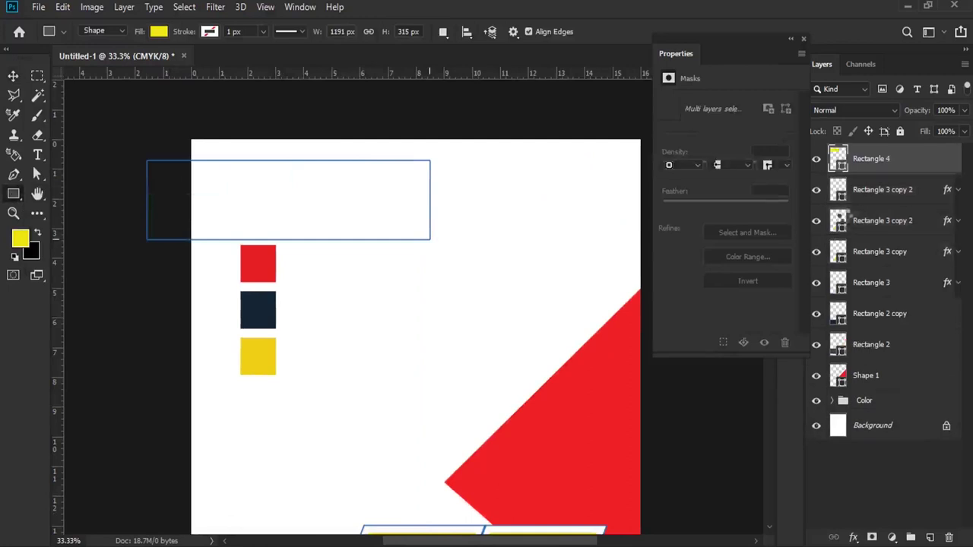
left_click(803, 35)
double_click(837, 158)
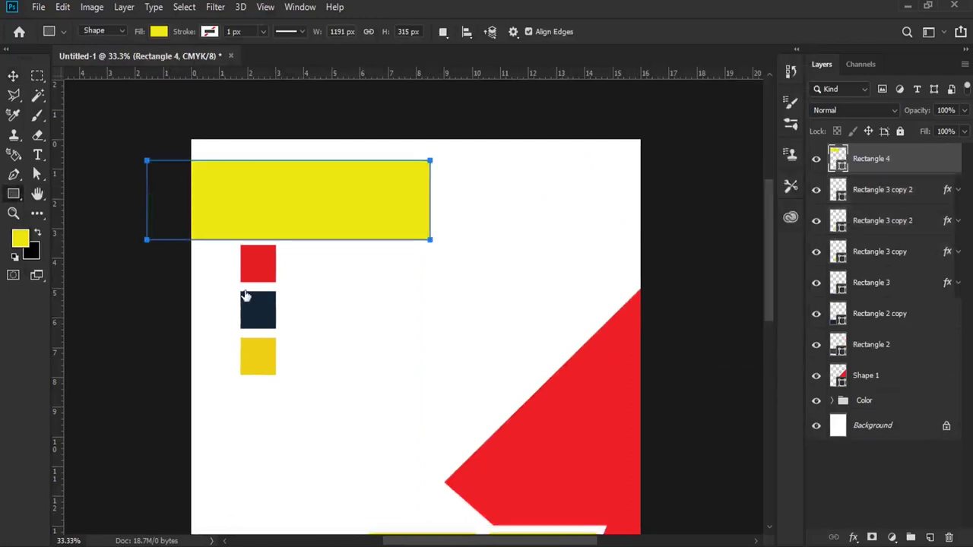
left_click(258, 263)
left_click(813, 203)
- Thin the red rectangle and rotate it into a diagonal corner band
left_click(13, 75)
left_click(62, 7)
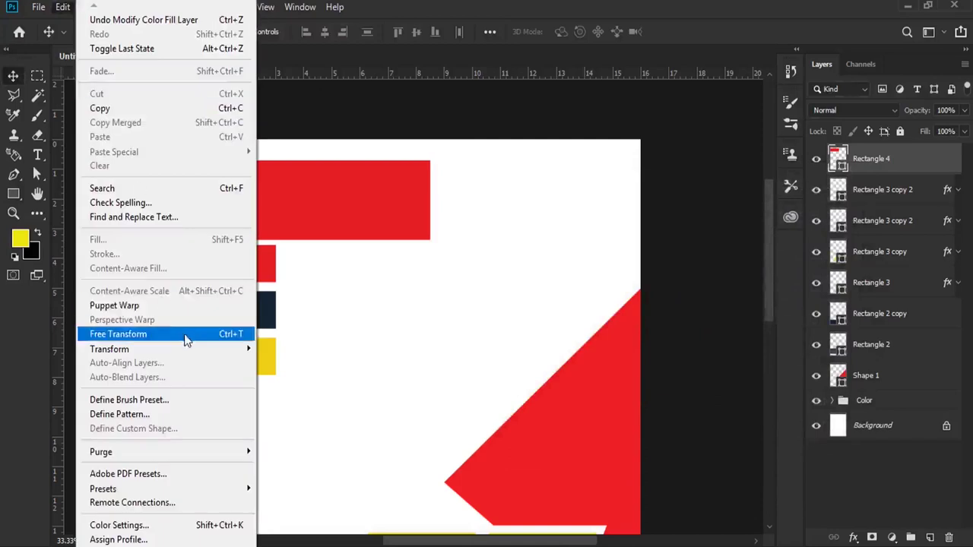
left_click(182, 332)
left_click_drag(288, 239, 294, 224)
key("Return")
left_click(59, 7)
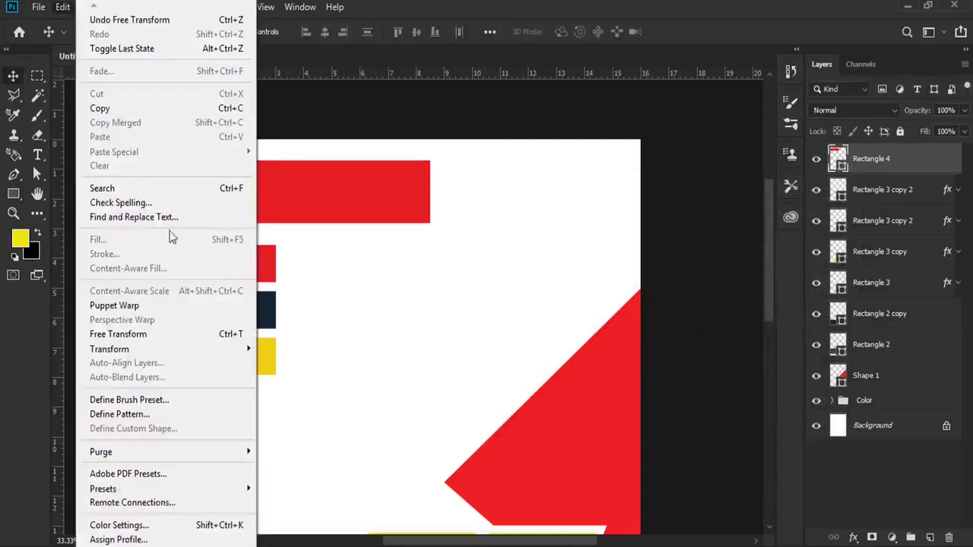
left_click(182, 330)
left_click_drag(422, 242, 424, 150)
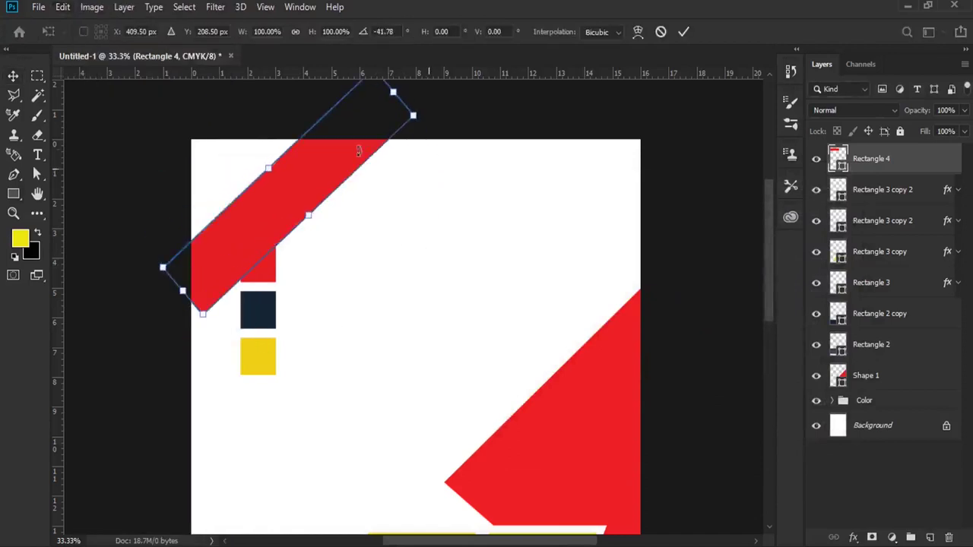
left_click_drag(354, 163, 297, 171)
key("Return")
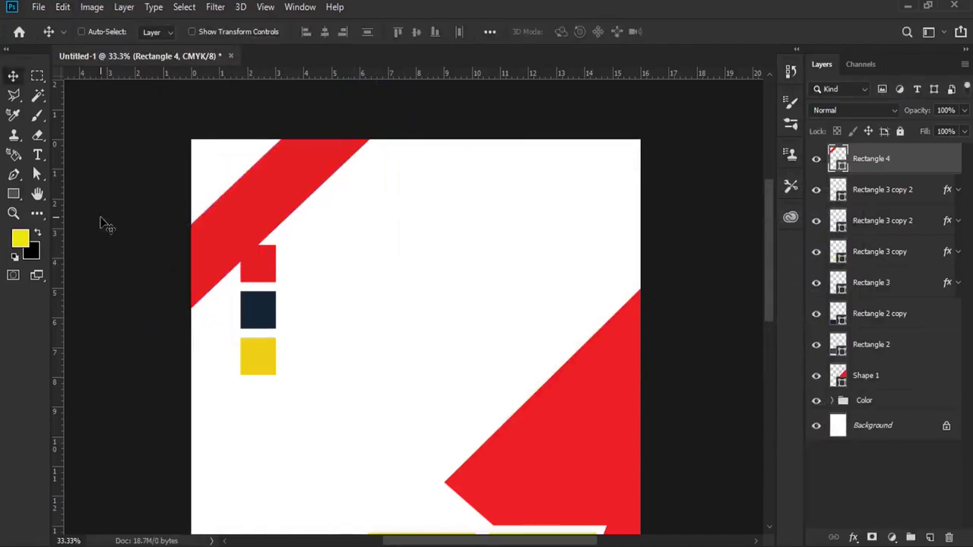
- Hide the Color group of red, navy and yellow swatch squares
left_click(816, 401)
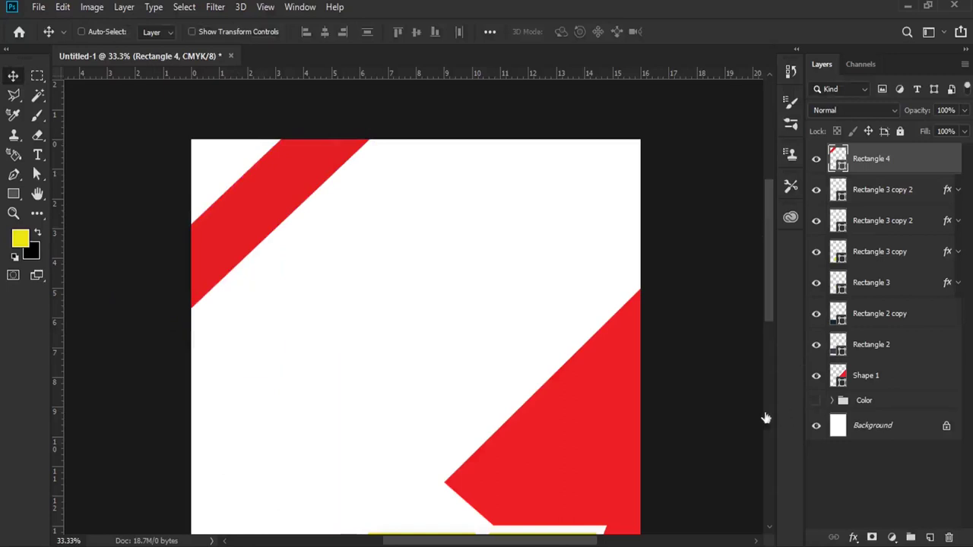
left_click_drag(386, 405, 420, 200)
mouse_move(490, 345)
left_mouse_down()
mouse_move(478, 235)
mouse_move(491, 269)
left_mouse_up()
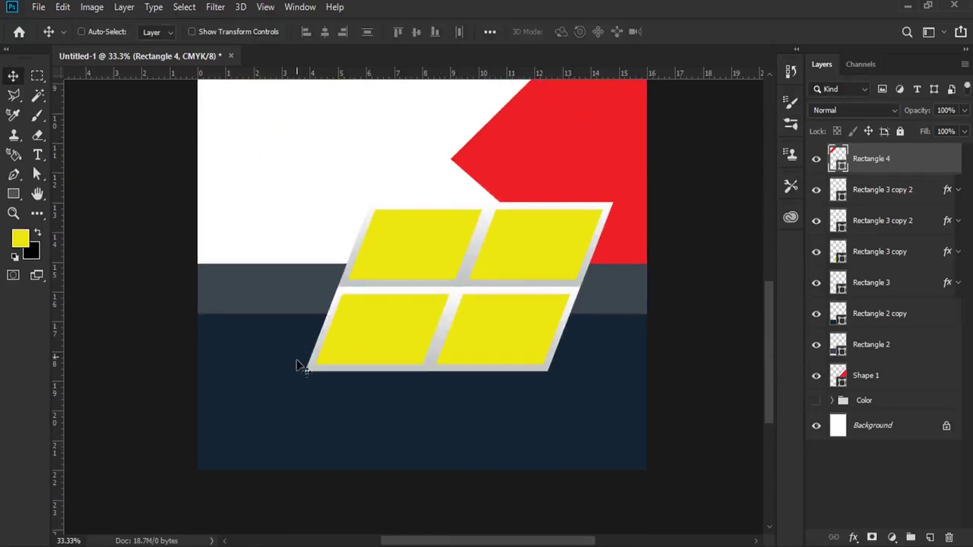
- Place the pizza photo over the top-left tile and clip it to that tile's shape
right_click(389, 258)
left_click(412, 259)
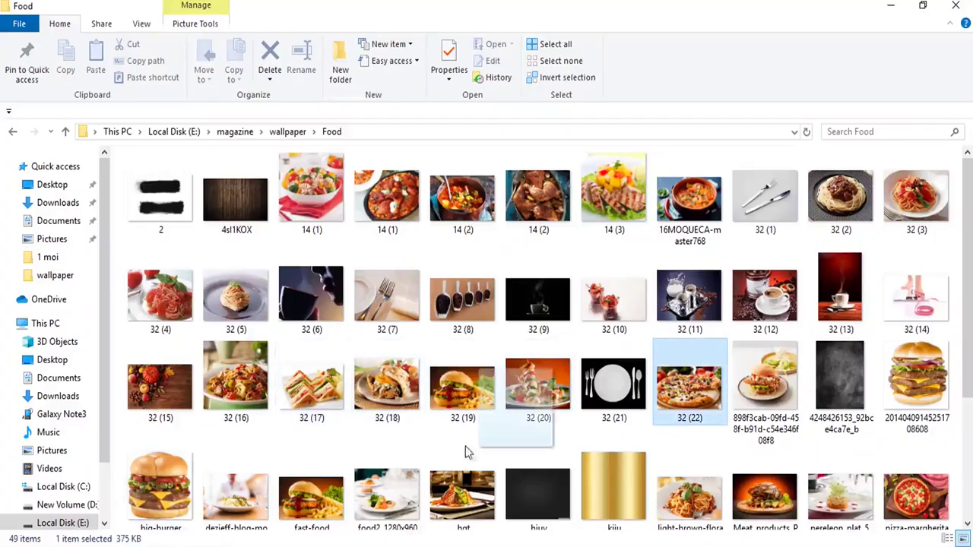
mouse_move(516, 388)
left_mouse_down()
mouse_move(291, 460)
mouse_move(410, 232)
left_mouse_up()
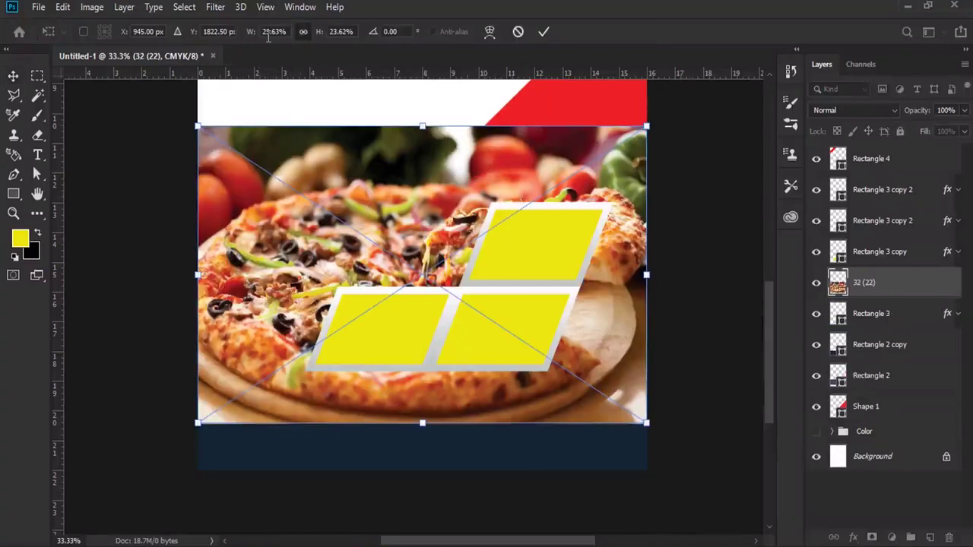
left_click_drag(250, 34, 240, 34)
left_click_drag(466, 293, 459, 263)
left_click_drag(506, 185, 462, 201)
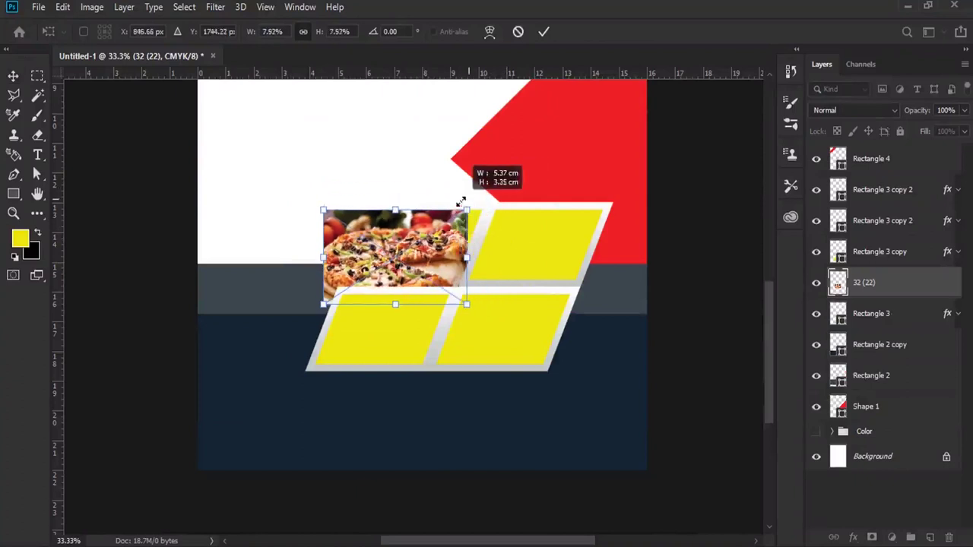
left_click_drag(448, 243, 467, 232)
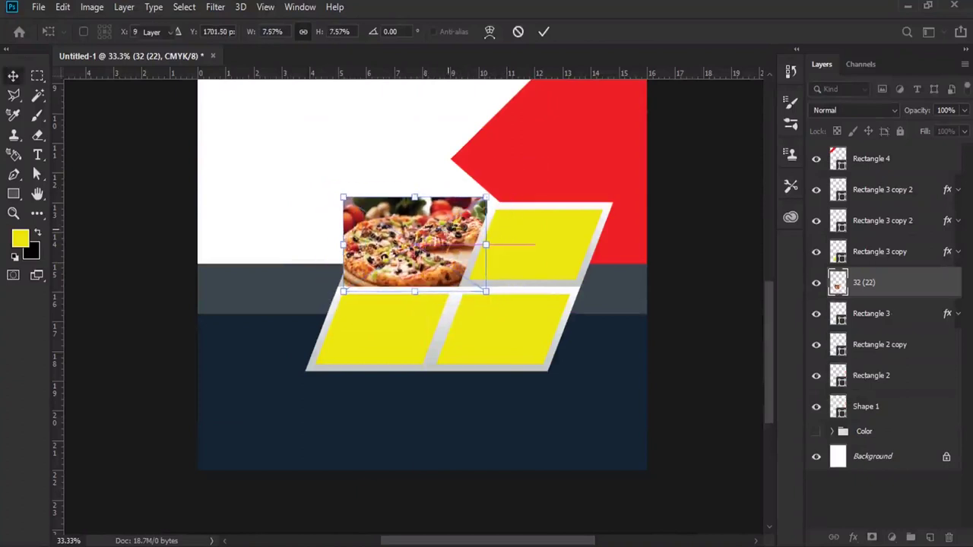
key("Return")
right_click(842, 282)
left_click(829, 323)
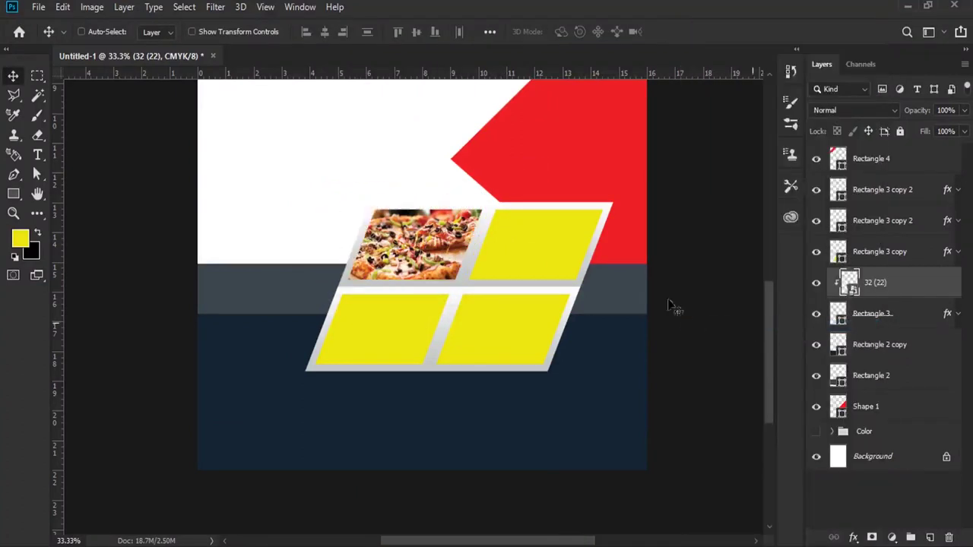
- Place the sandwich photo over the top-right tile and clip it to Rectangle 3 copy 2
right_click(553, 255)
left_click(566, 254)
left_click(112, 538)
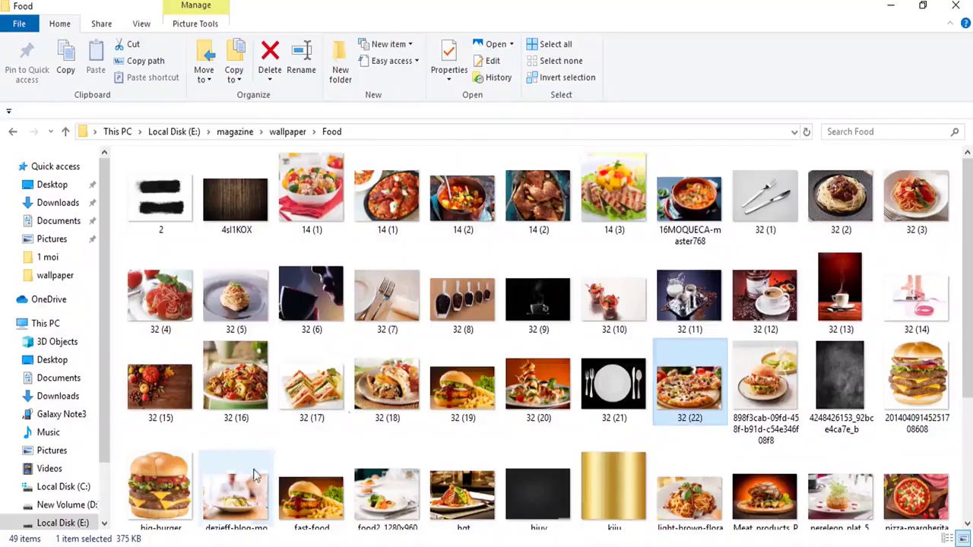
scroll(967, 304, "down", 2)
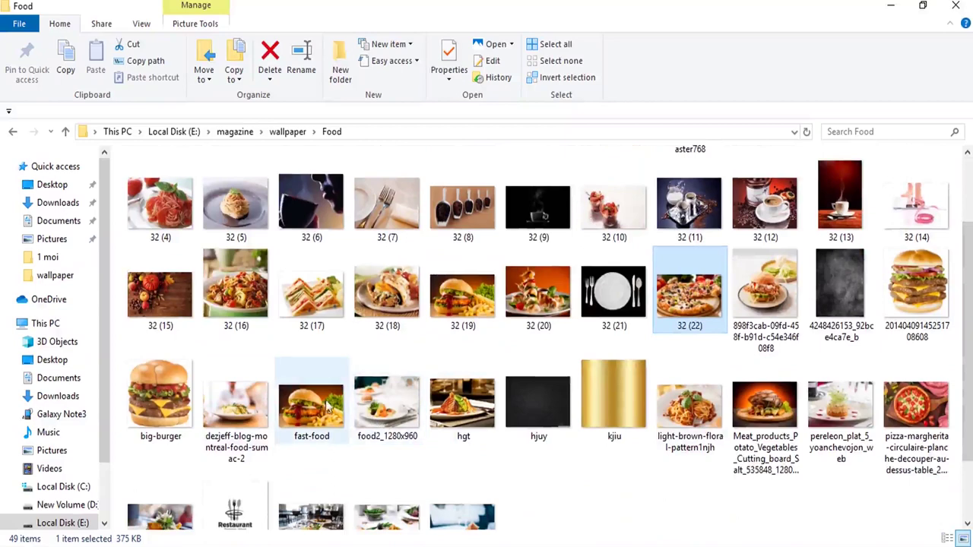
mouse_move(285, 323)
left_mouse_down()
mouse_move(222, 525)
mouse_move(438, 318)
left_mouse_up()
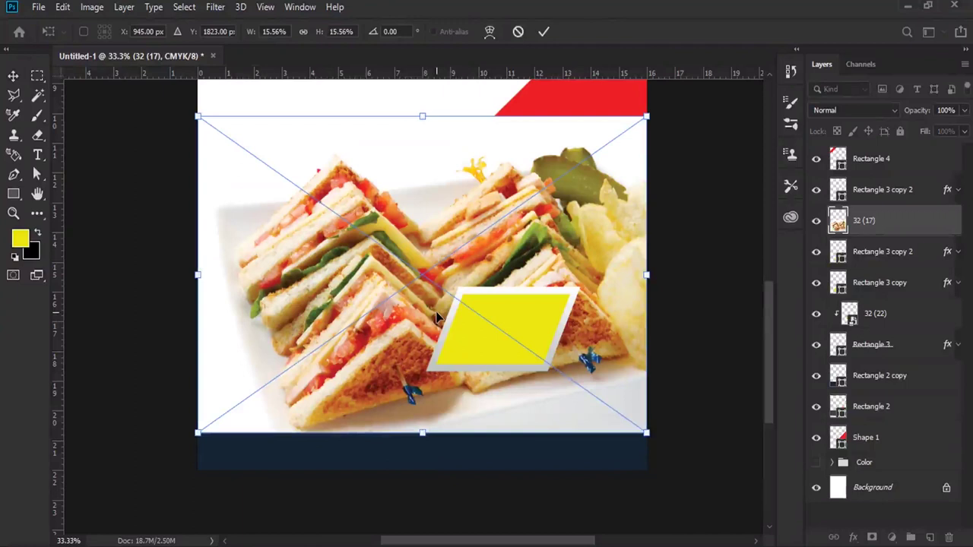
mouse_move(644, 116)
left_mouse_down()
mouse_move(333, 287)
mouse_move(330, 336)
mouse_move(544, 241)
mouse_move(578, 204)
left_mouse_up()
key("Return")
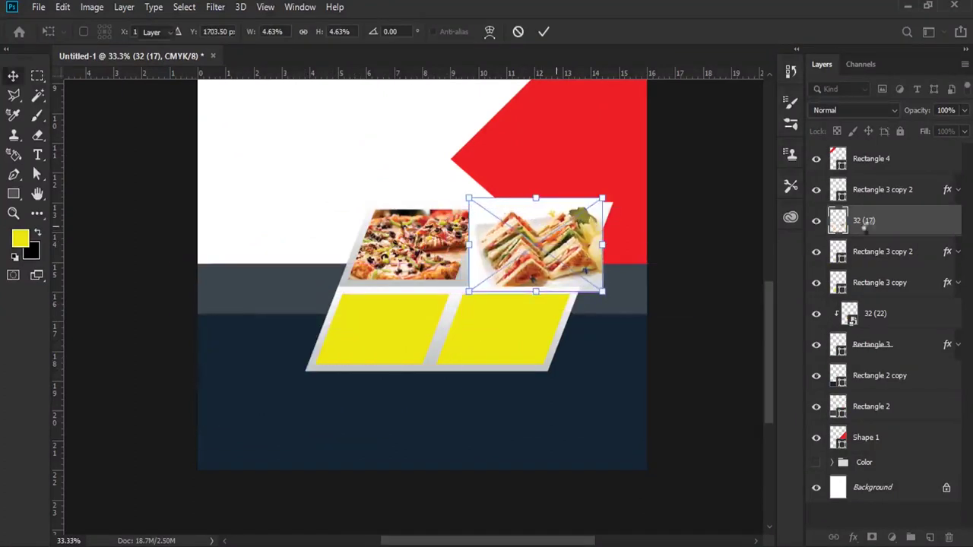
right_click(906, 226)
left_click(839, 323)
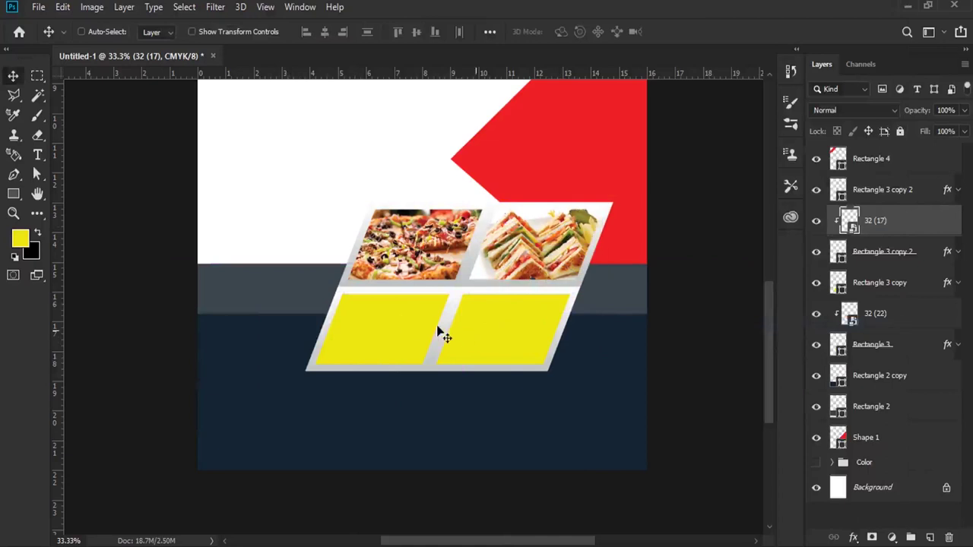
- Select the Rectangle 3 copy tile layer and return to the food photo folder
right_click(406, 322)
left_click(444, 322)
key("alt+Tab")
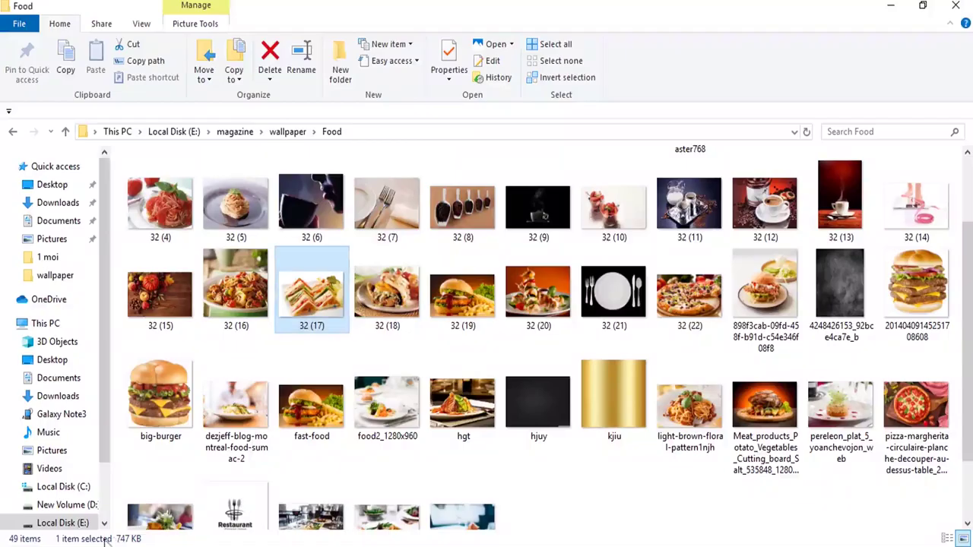
- Place the burger-and-fries photo on the bottom-left tile, clip it, and shift it to fit
mouse_move(281, 430)
left_mouse_down()
mouse_move(344, 385)
mouse_move(354, 348)
left_mouse_up()
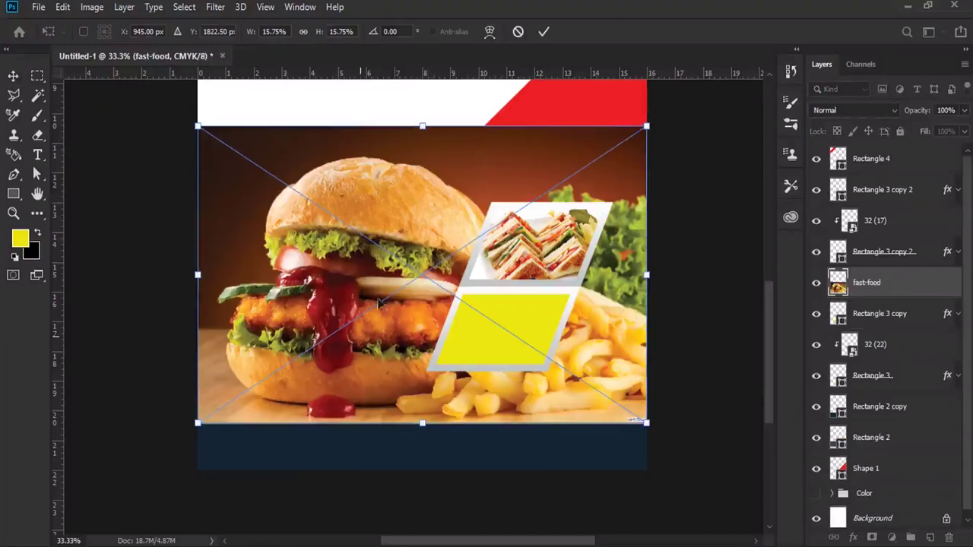
left_click_drag(246, 31, 240, 35)
mouse_move(502, 218)
left_mouse_down()
mouse_move(428, 302)
mouse_move(438, 301)
left_mouse_up()
key("Return")
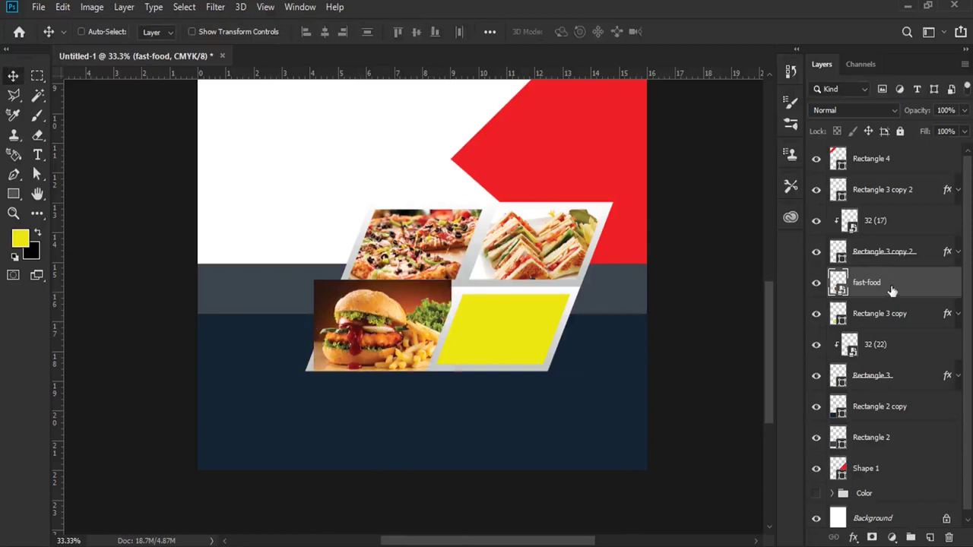
right_click(885, 287)
left_click(752, 326)
right_click(514, 332)
left_click(543, 346)
right_click(384, 324)
left_click(433, 328)
left_click_drag(433, 328, 405, 332)
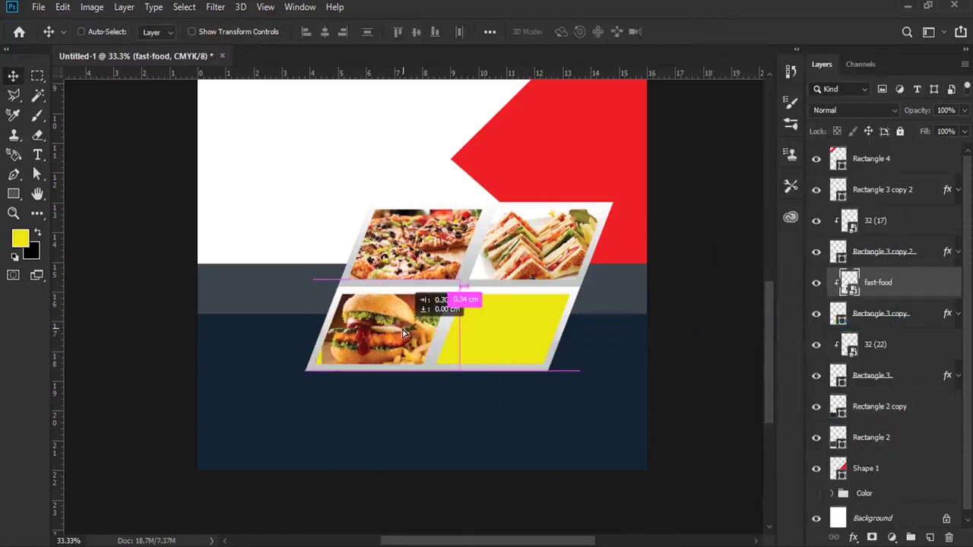
left_click_drag(404, 332, 421, 344)
- Place the spaghetti photo on the bottom-right tile, clip it, and adjust its position
right_click(499, 326)
left_click(532, 333)
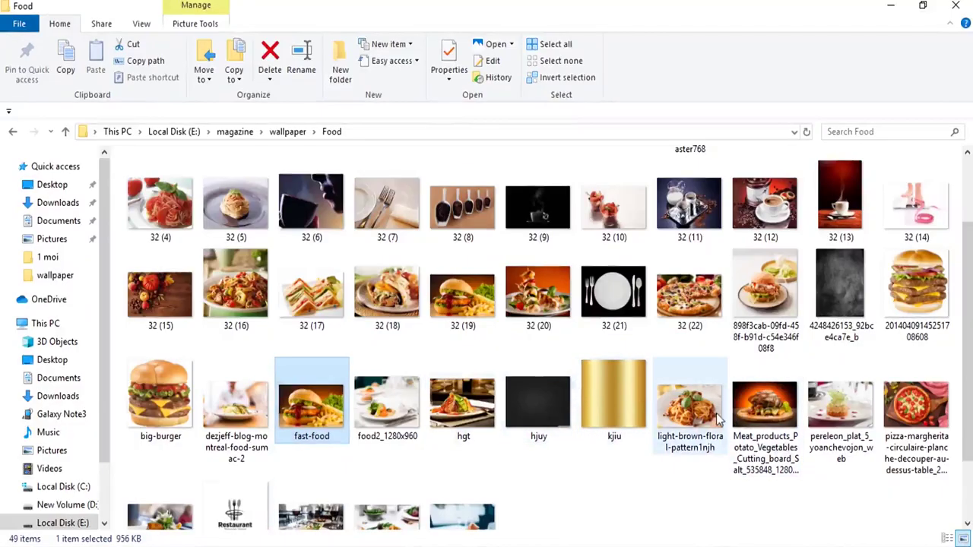
left_click_drag(714, 417, 318, 499)
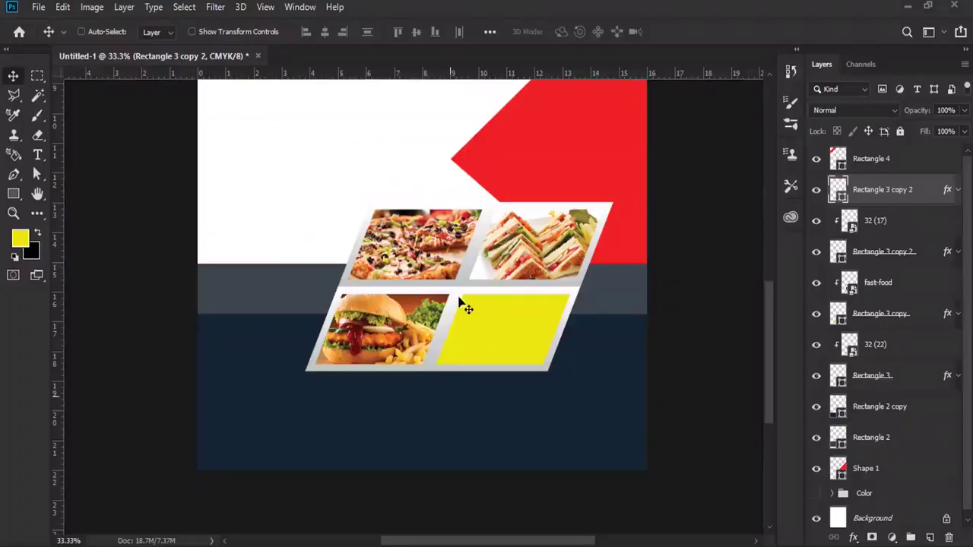
left_click_drag(317, 499, 456, 300)
left_click_drag(444, 262, 519, 304)
key("Return")
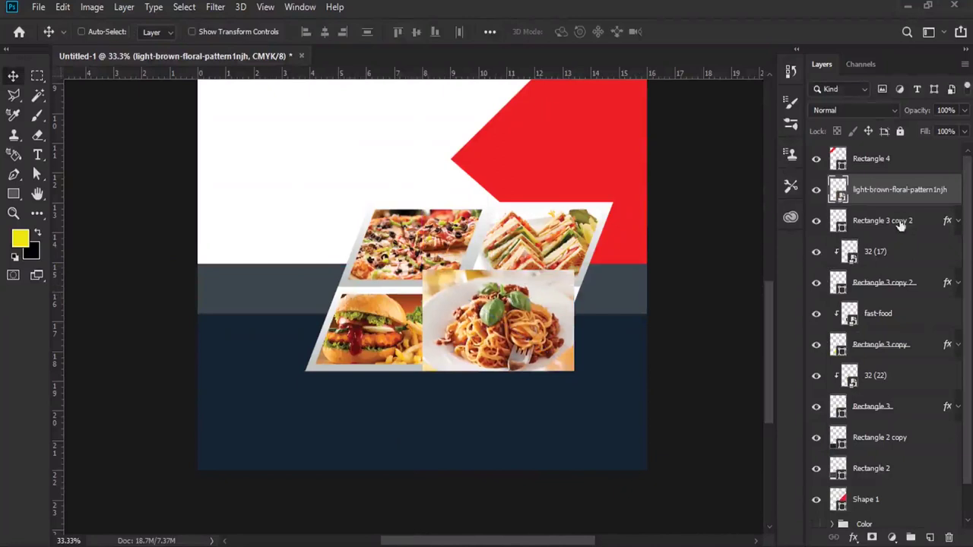
right_click(899, 190)
left_click(756, 325)
left_click_drag(517, 318, 523, 324)
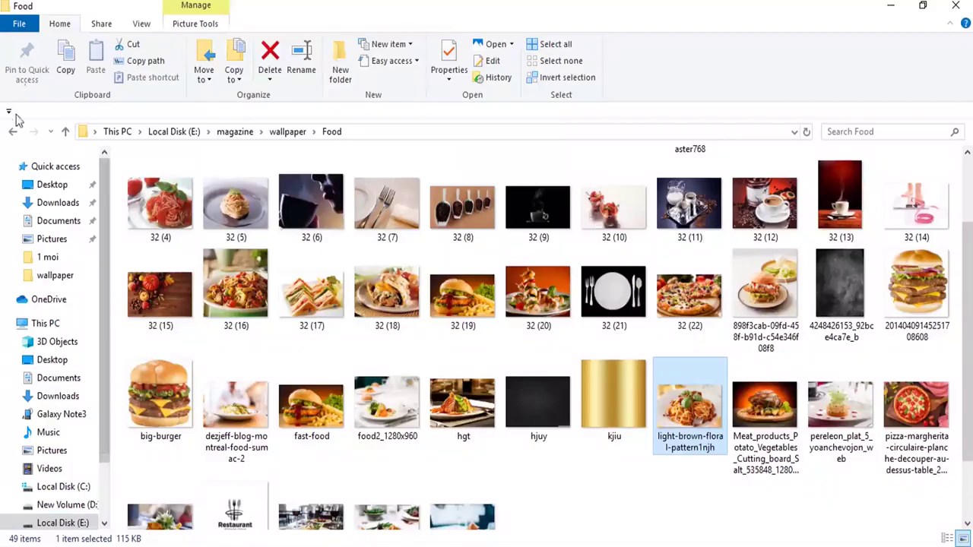
left_click(66, 132)
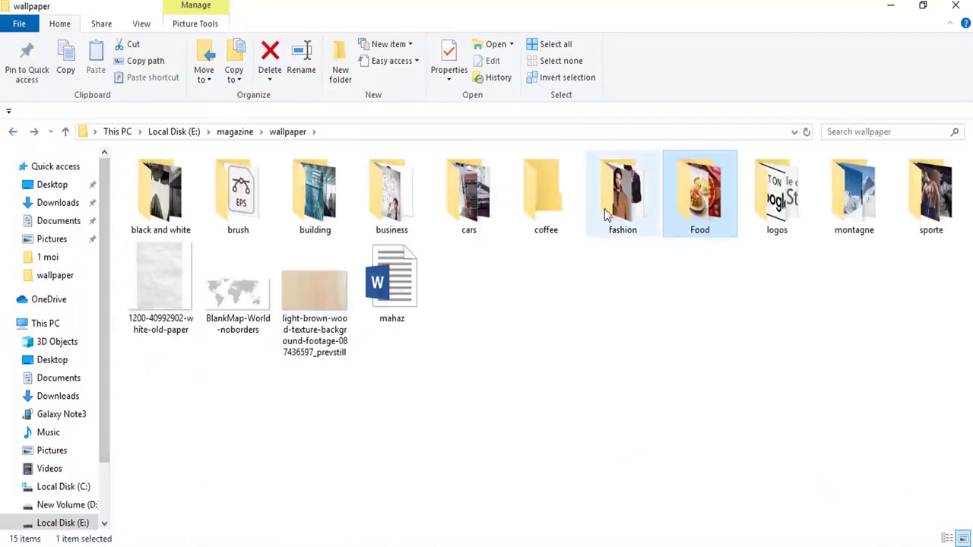
- Place the QR code from the logos folder, shrunk, below the food photos
double_click(769, 201)
left_click_drag(315, 290, 572, 369)
mouse_move(517, 170)
left_mouse_down()
mouse_move(443, 251)
mouse_move(380, 283)
left_mouse_up()
left_click_drag(372, 342, 600, 415)
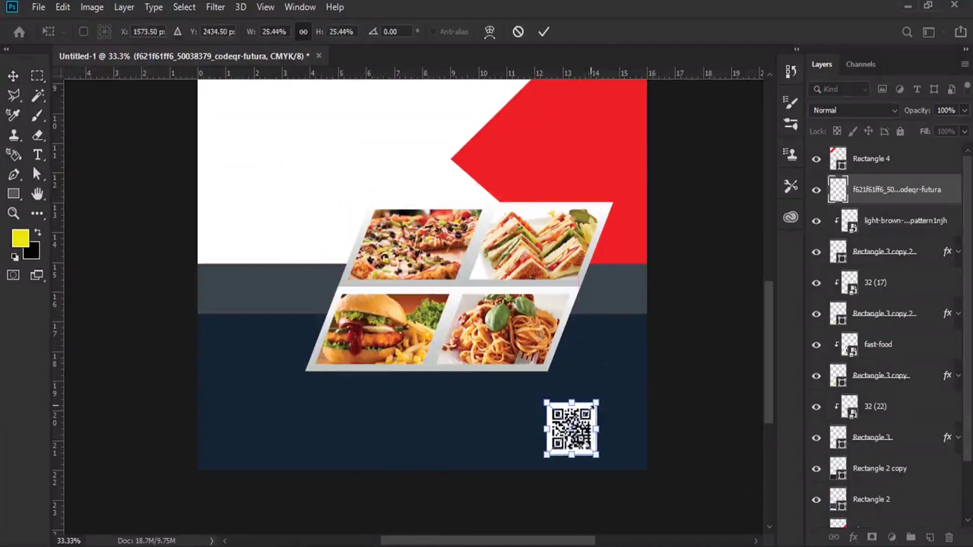
key("Return")
left_click_drag(573, 414, 580, 410)
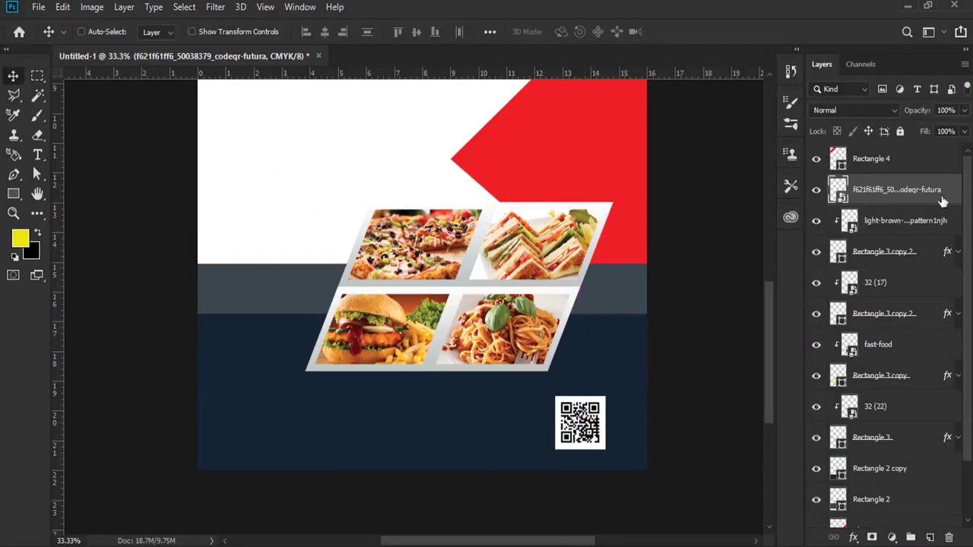
- Give the QR code a thin yellow stroke, then select the email and website lines in Word
right_click(948, 200)
left_click(802, 19)
left_click(459, 154)
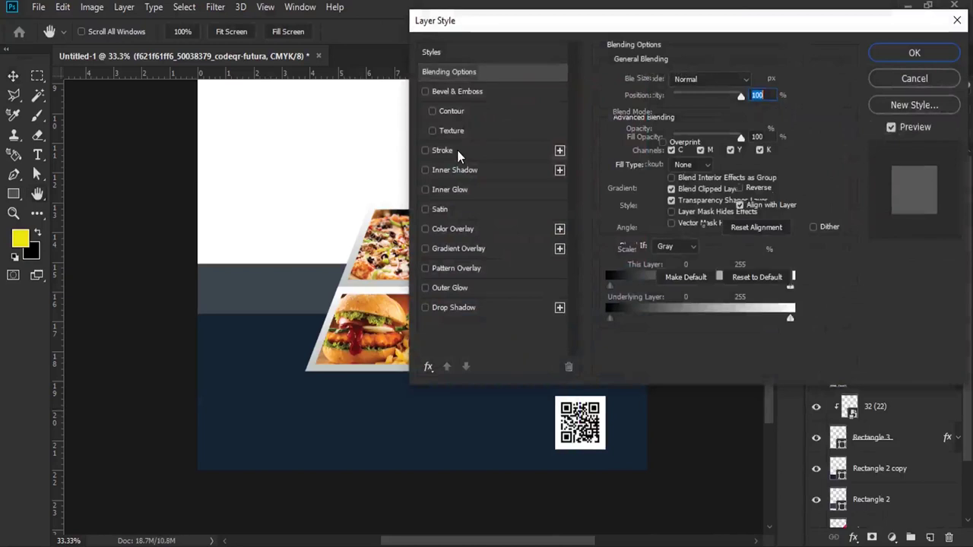
left_click_drag(671, 79, 665, 80)
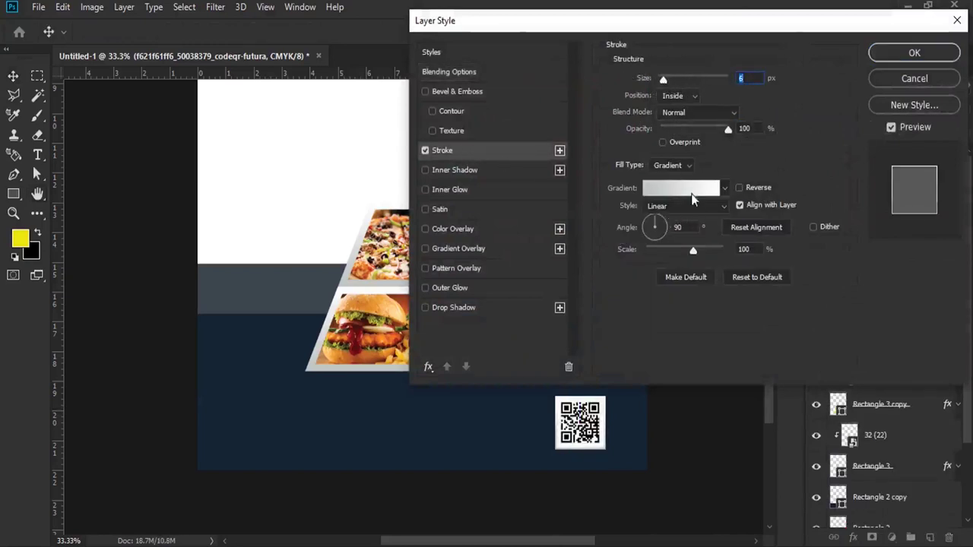
left_click(682, 169)
left_click(646, 189)
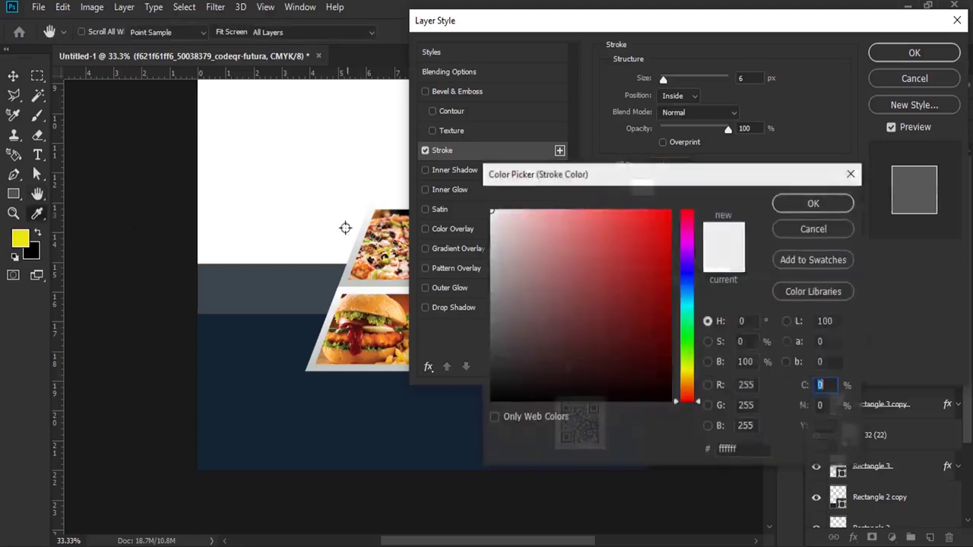
left_click(24, 229)
left_click(823, 207)
type("8")
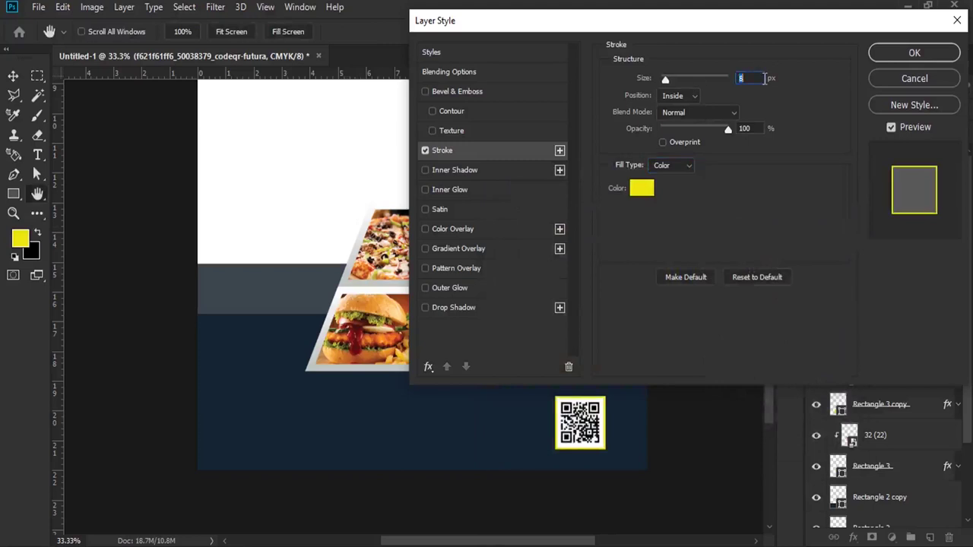
left_click(914, 53)
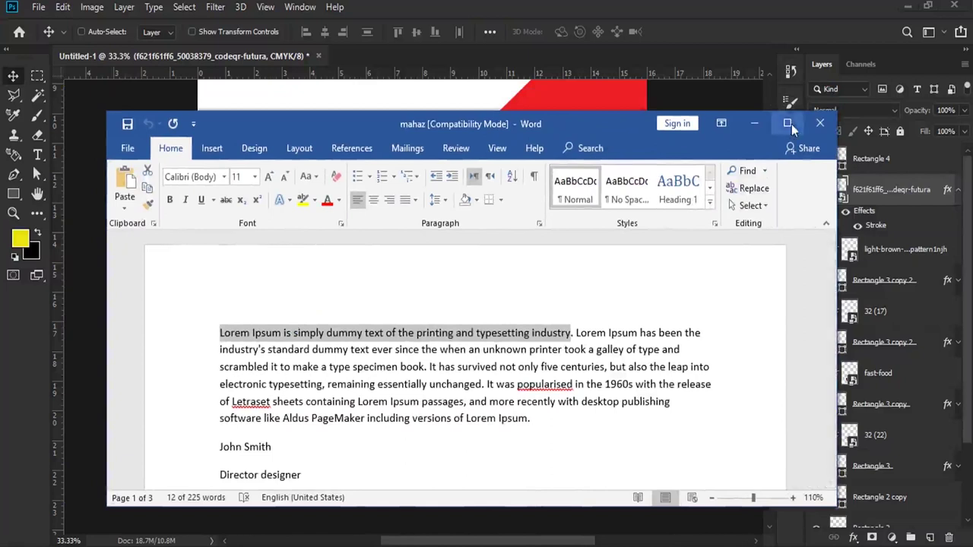
left_click(788, 123)
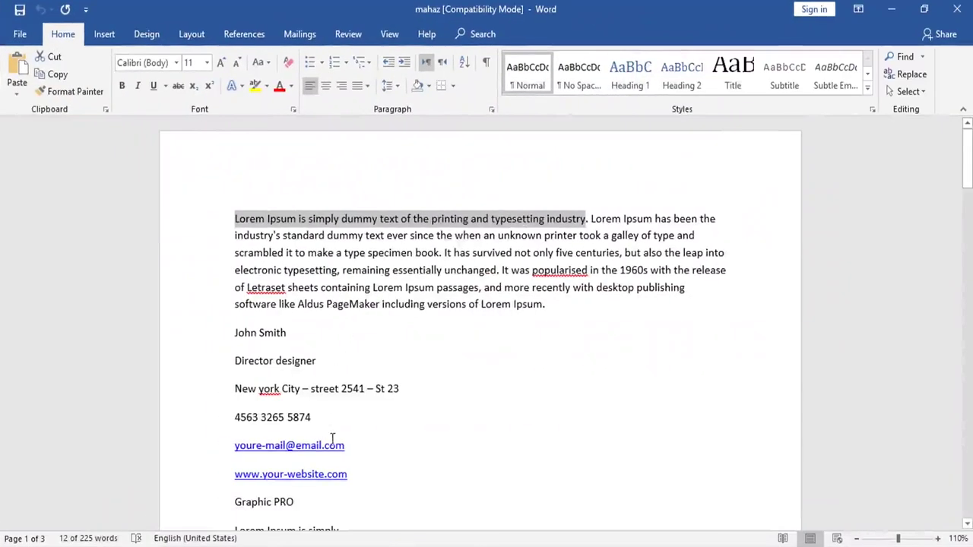
left_click_drag(350, 474, 254, 450)
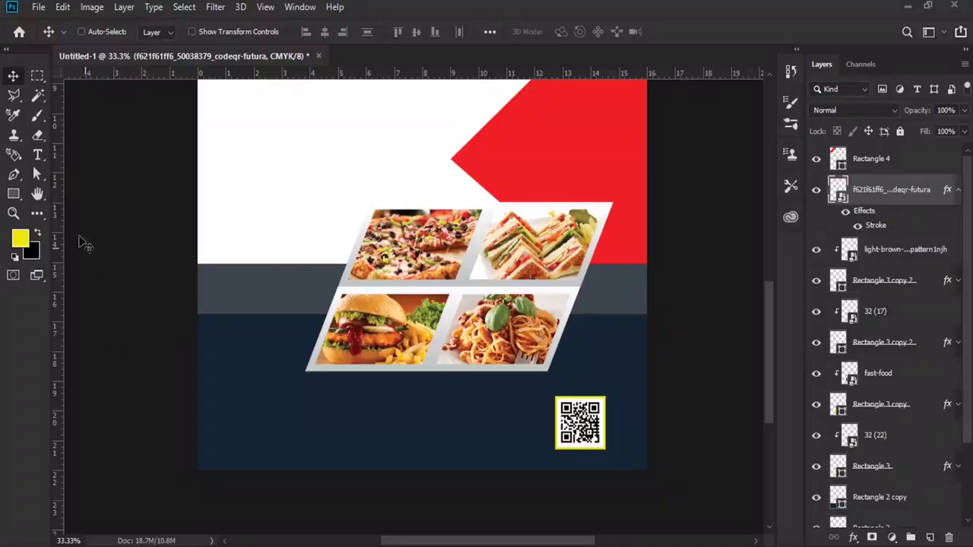
- Paste the email and website as white text left of the QR code
left_click(37, 155)
left_click(15, 257)
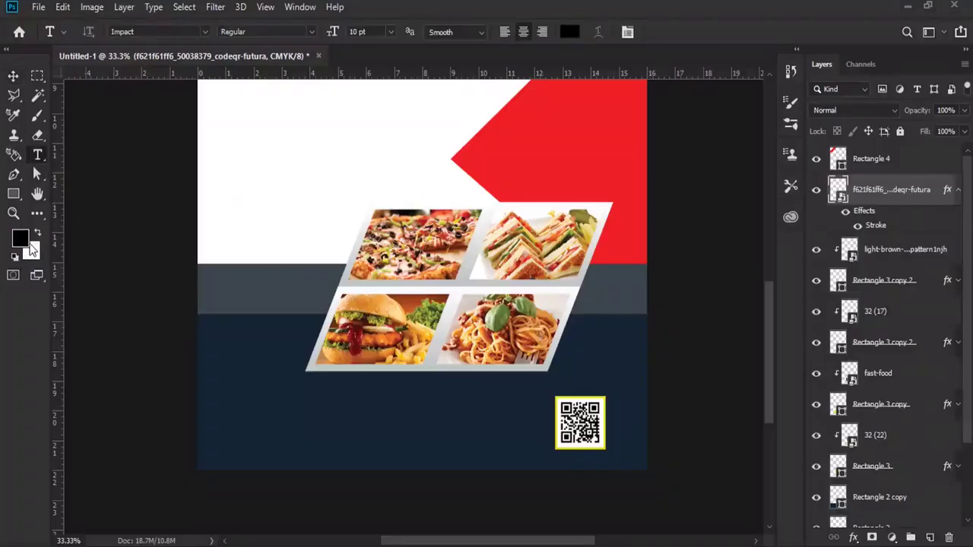
left_click(40, 234)
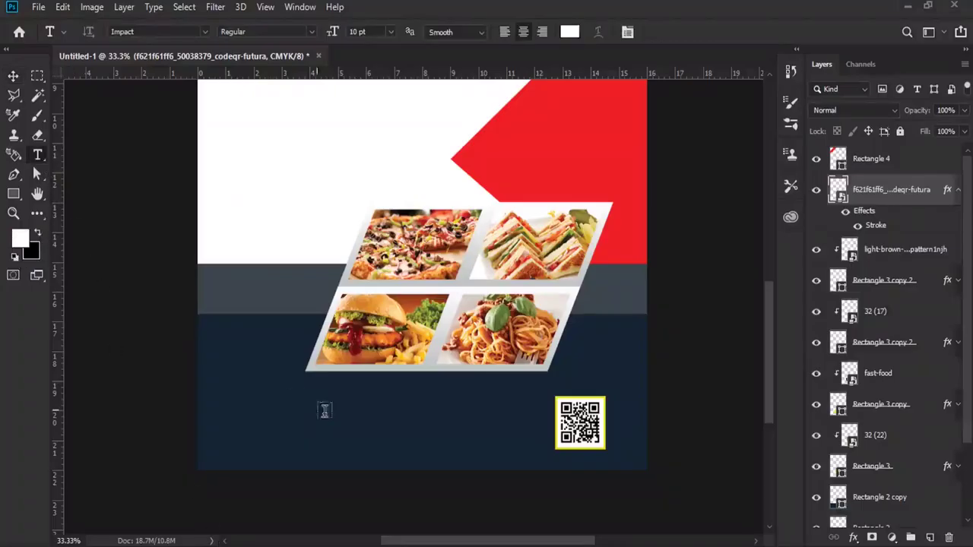
left_click(415, 409)
right_click(436, 113)
left_click(471, 170)
key("shift+Up")
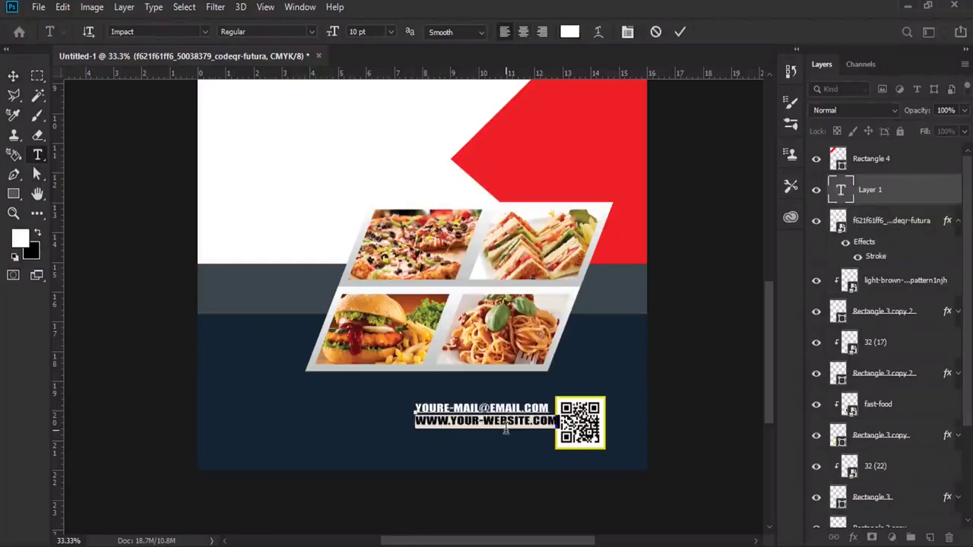
key("shift+Up")
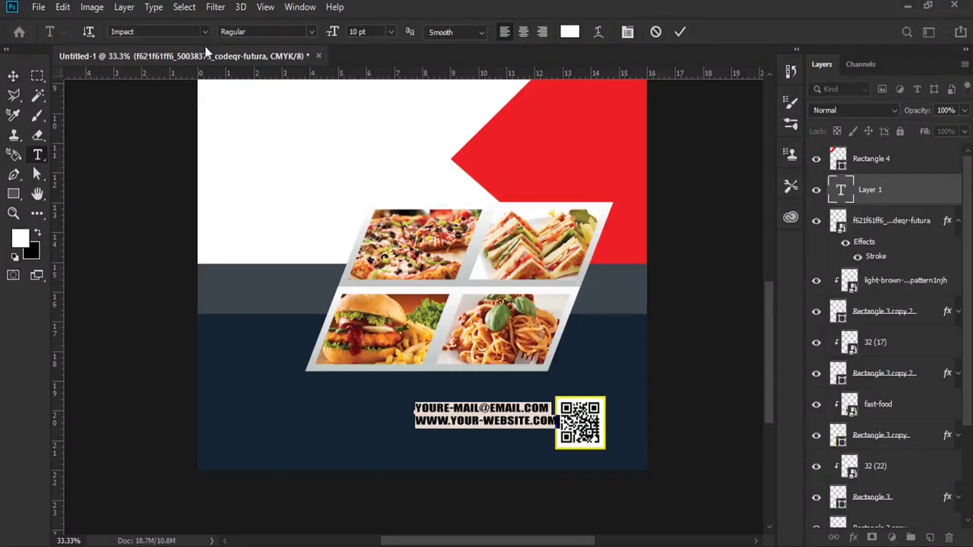
- Set the contact text to Arial, 102% horizontal scale, All Caps off, and move it lower
left_click(205, 32)
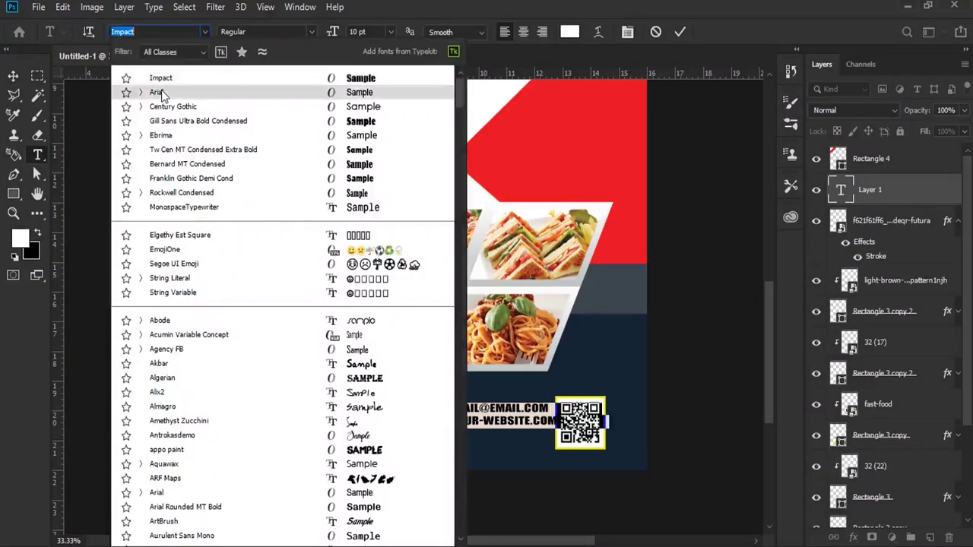
left_click(159, 92)
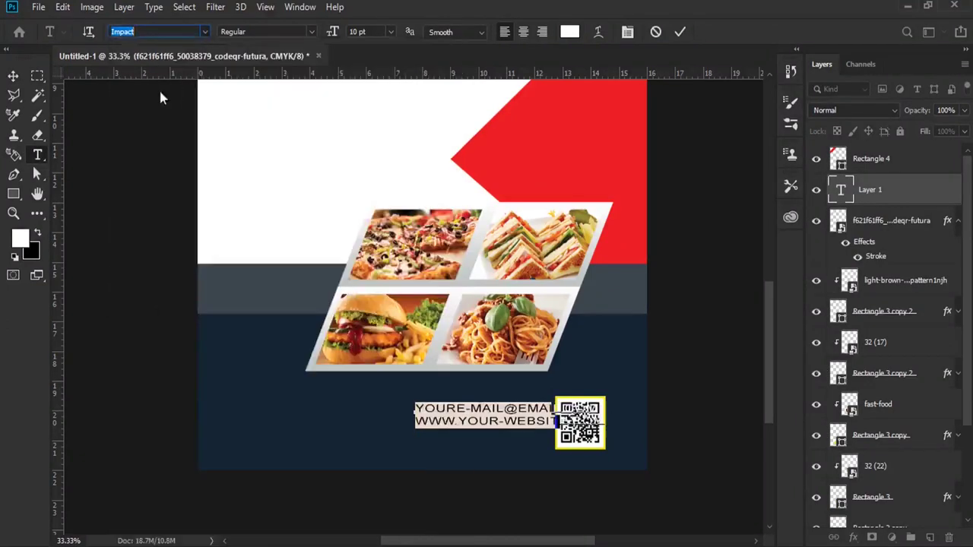
left_click(628, 32)
left_click_drag(642, 174, 611, 175)
key("Down")
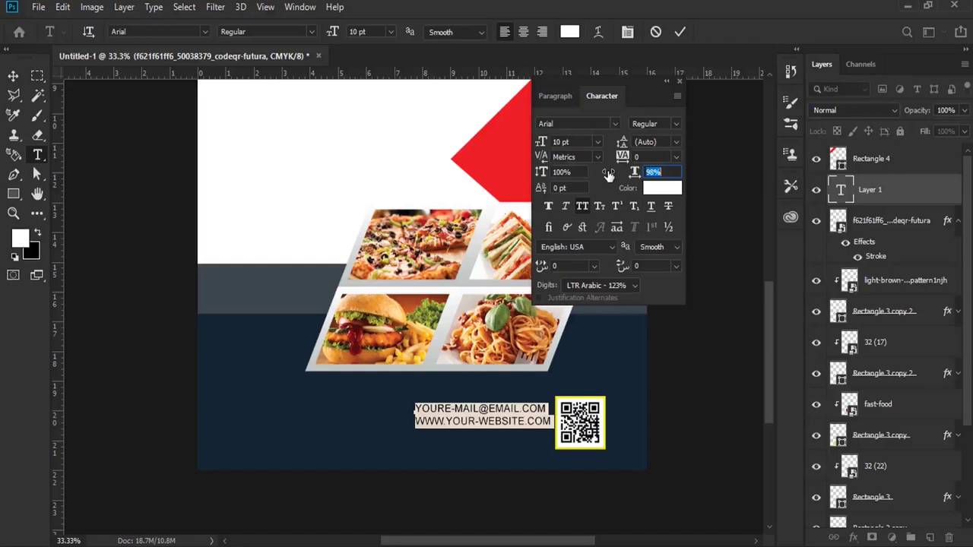
left_click_drag(608, 175, 612, 175)
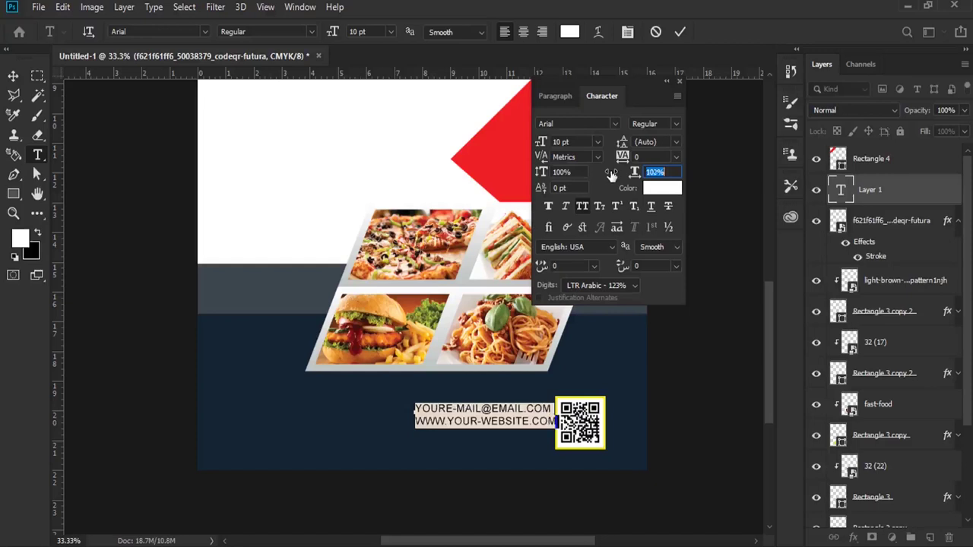
left_click(584, 208)
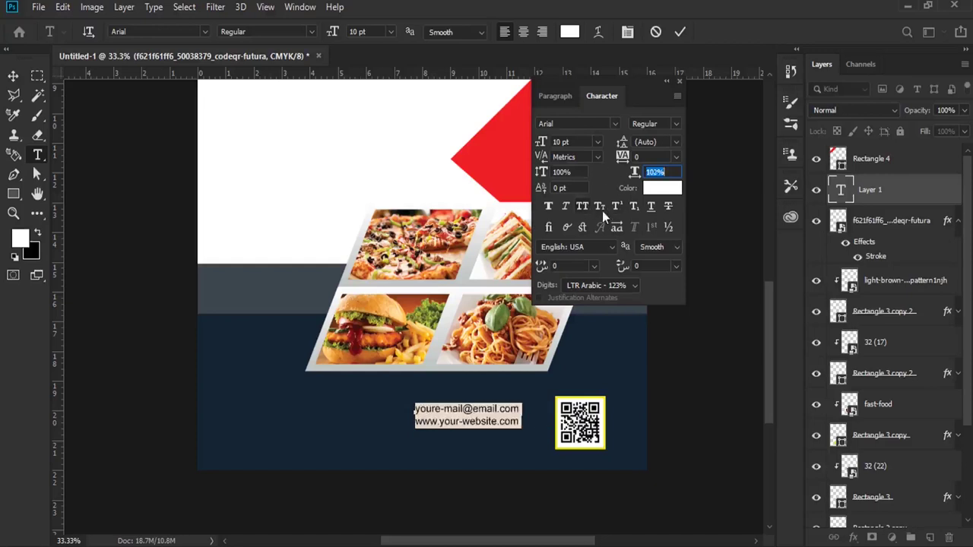
left_click(678, 83)
left_click(13, 76)
left_click_drag(480, 402, 483, 420)
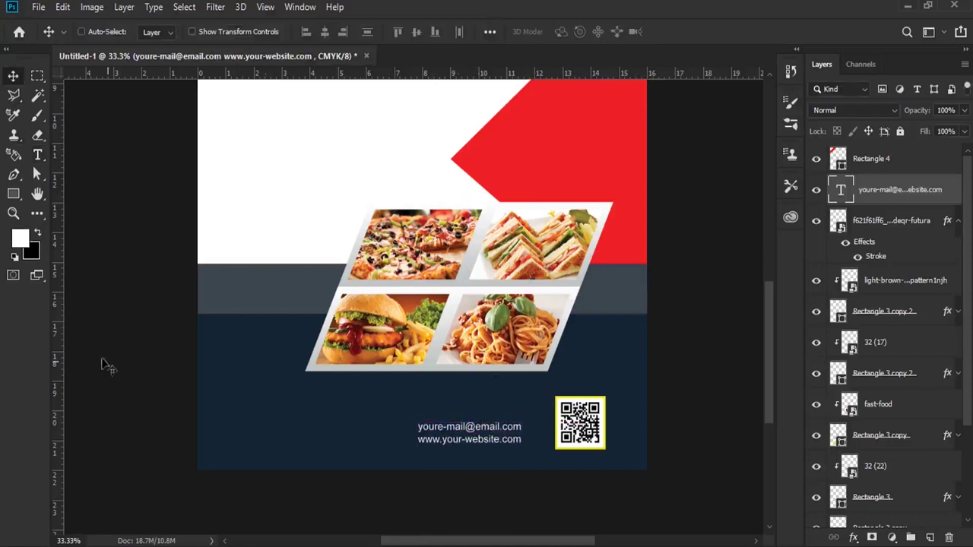
- Duplicate the contact text further left, then copy the phone number line in Word
left_click_drag(480, 435, 324, 436)
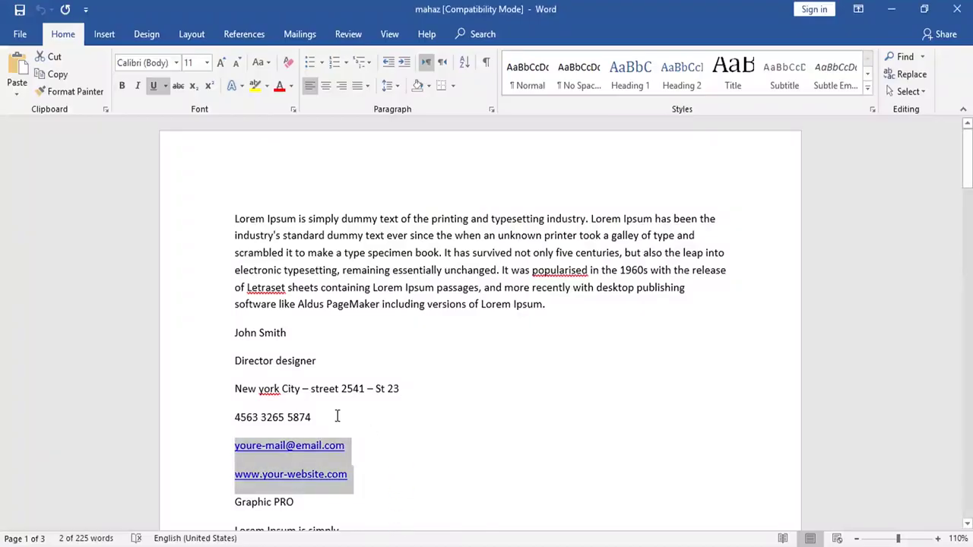
left_click_drag(328, 418, 232, 420)
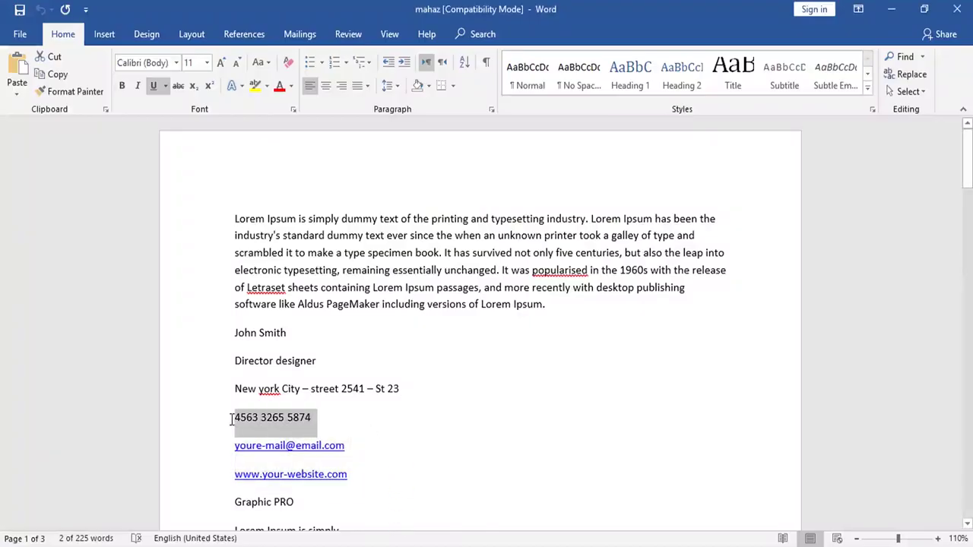
left_click(51, 74)
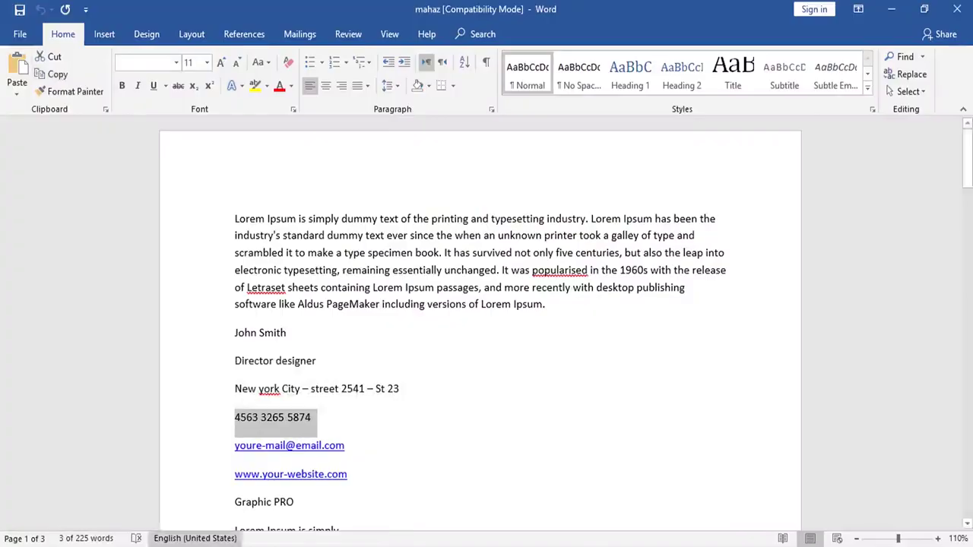
- Replace the left text copy with the phone number on two lines and shift it right
left_click(37, 155)
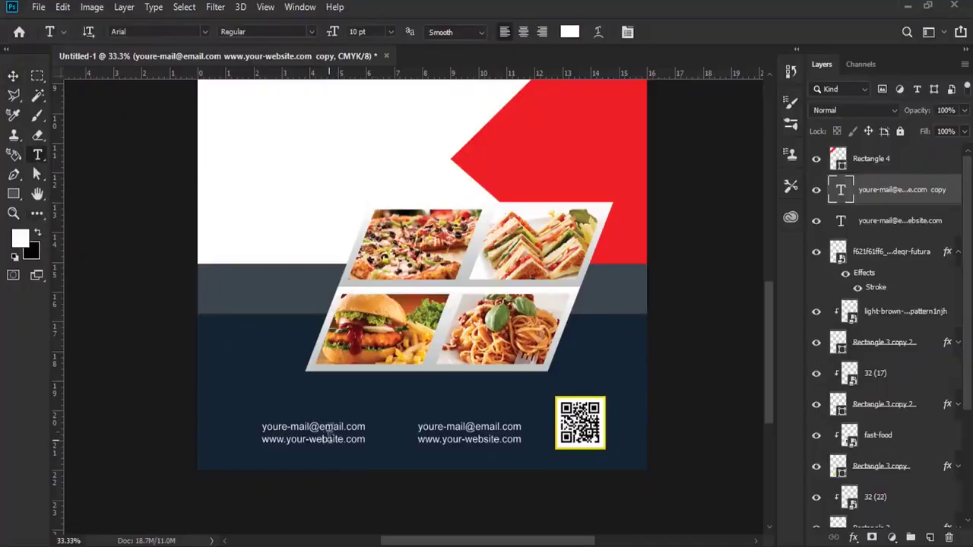
left_click_drag(261, 427, 331, 430)
right_click(331, 428)
left_click(363, 198)
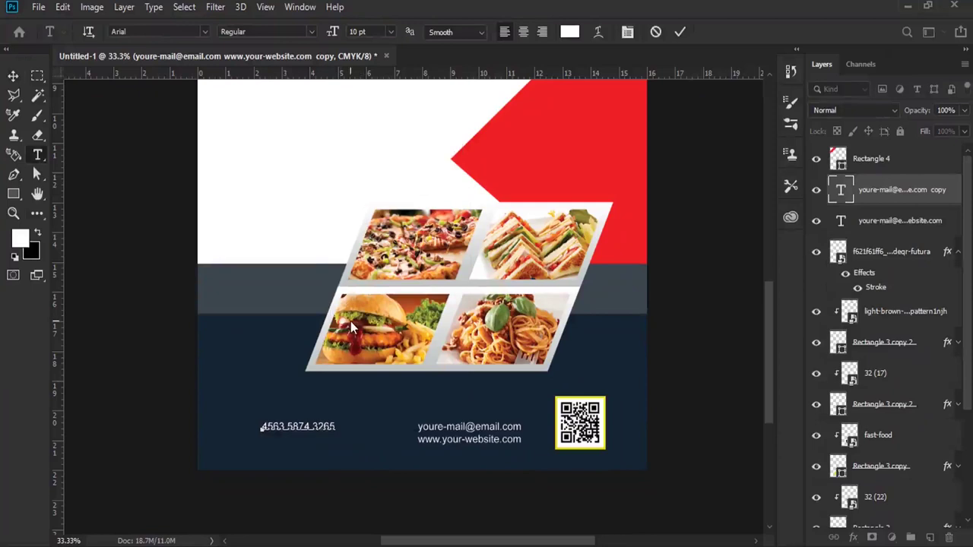
key("Return")
key("ctrl+v")
left_click(13, 76)
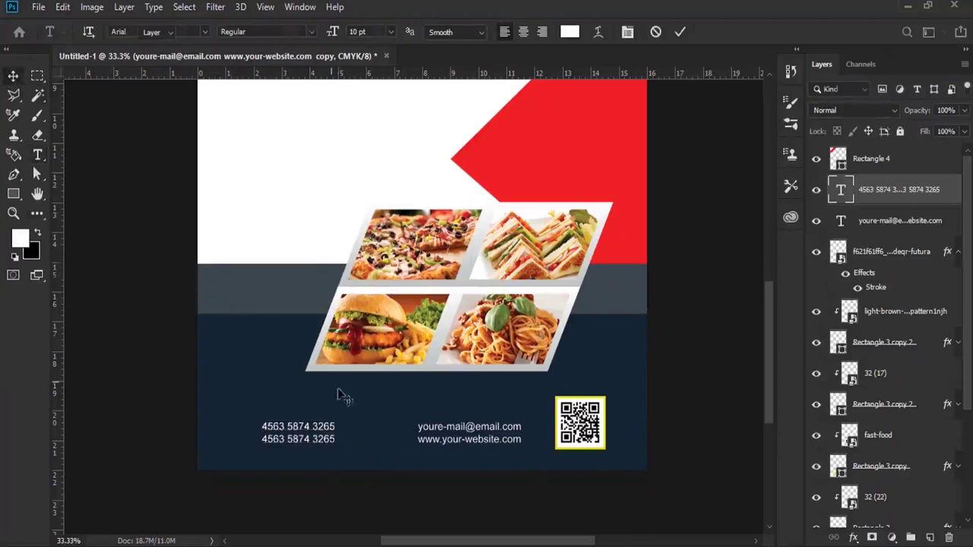
left_click_drag(349, 419, 375, 418)
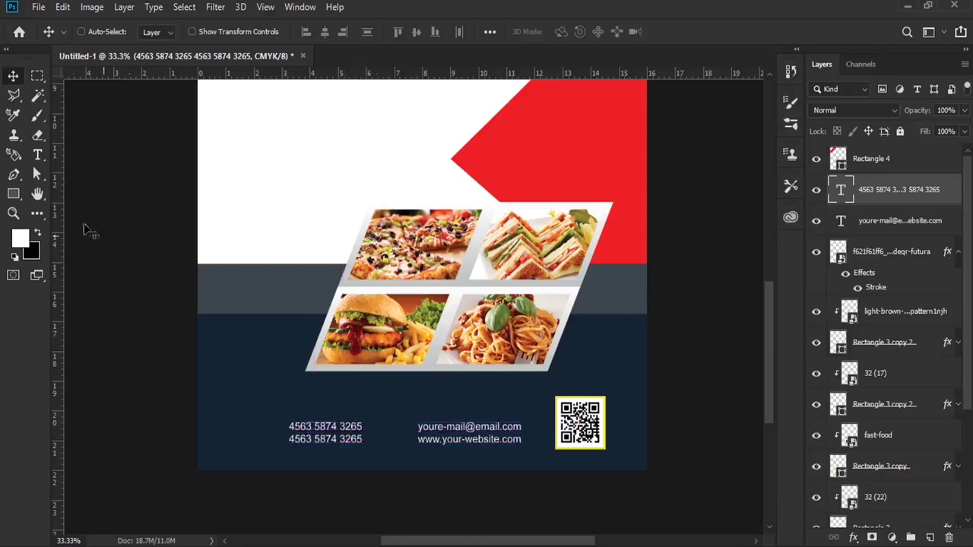
- Zoom in on the contact text and bring up the Custom Shape tool's library
left_click(13, 213)
left_click(357, 432)
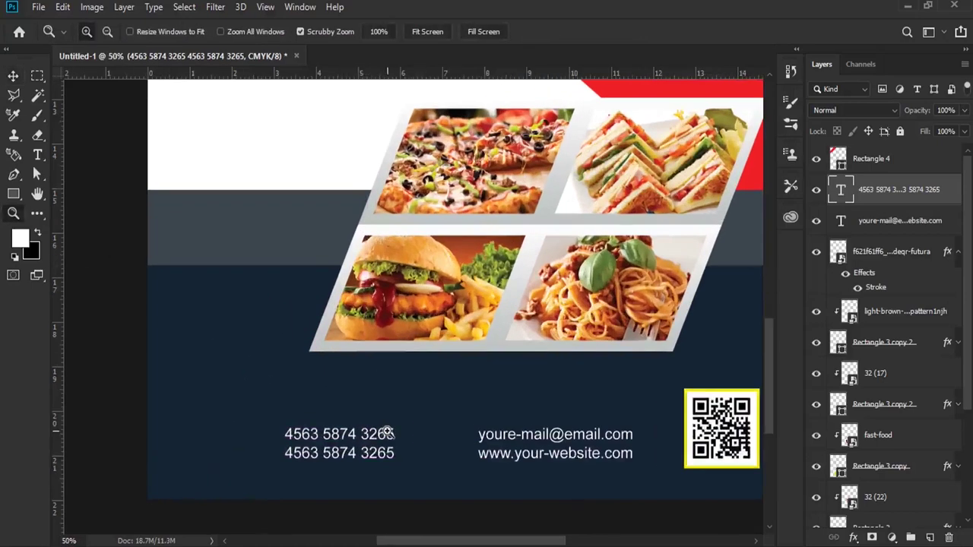
left_click(424, 443)
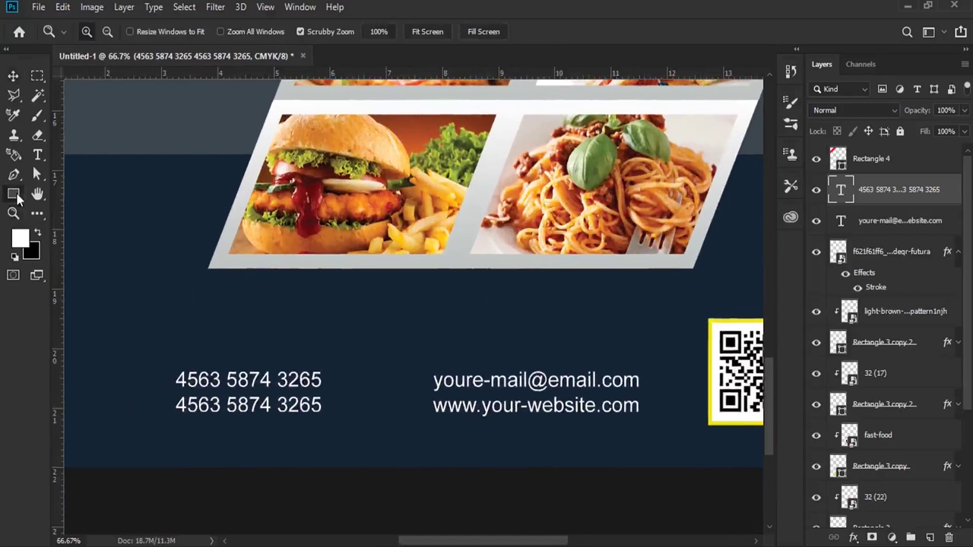
left_click(13, 194)
left_click(76, 265)
left_click(564, 31)
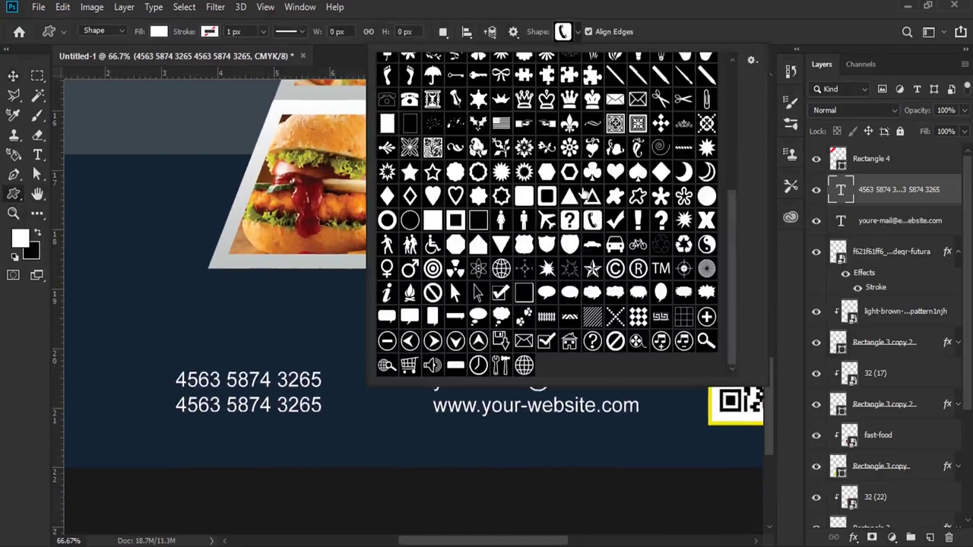
- Draw a yellow globe-with-magnifier icon left of the email and website lines
double_click(569, 341)
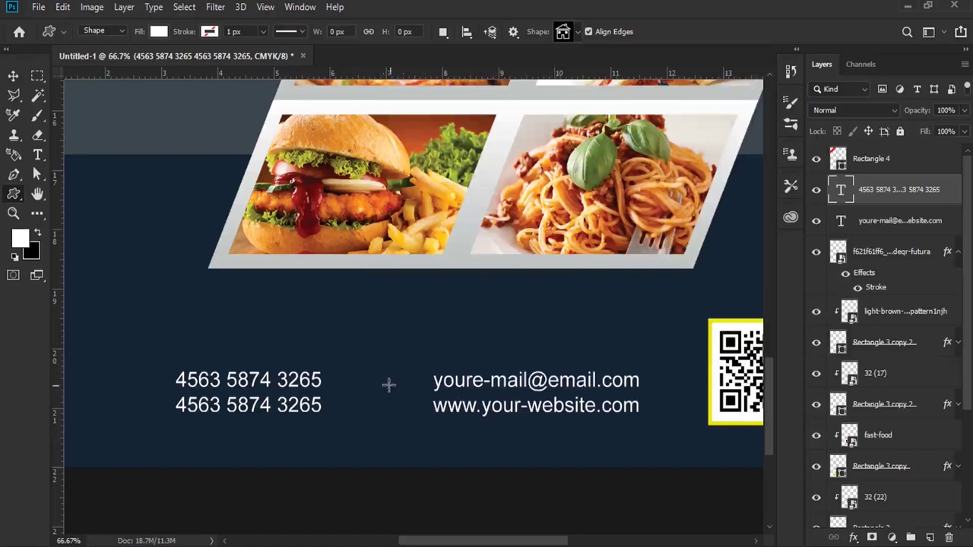
left_click(568, 30)
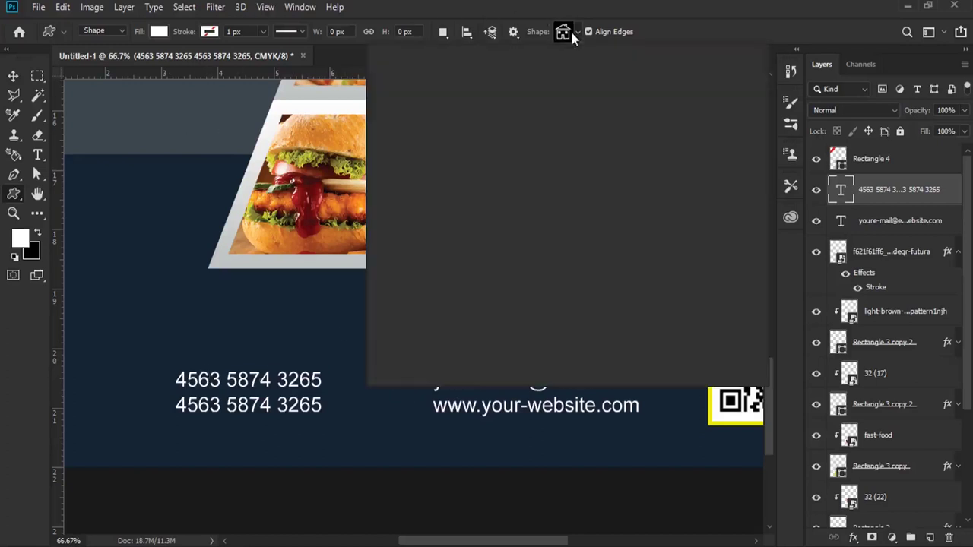
left_click(388, 366)
left_click(395, 414)
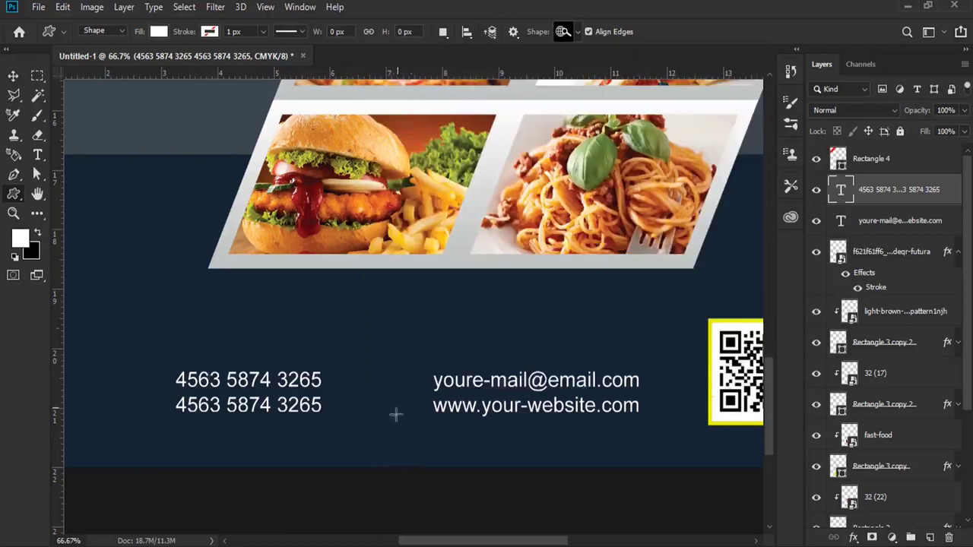
left_click_drag(373, 375, 422, 408)
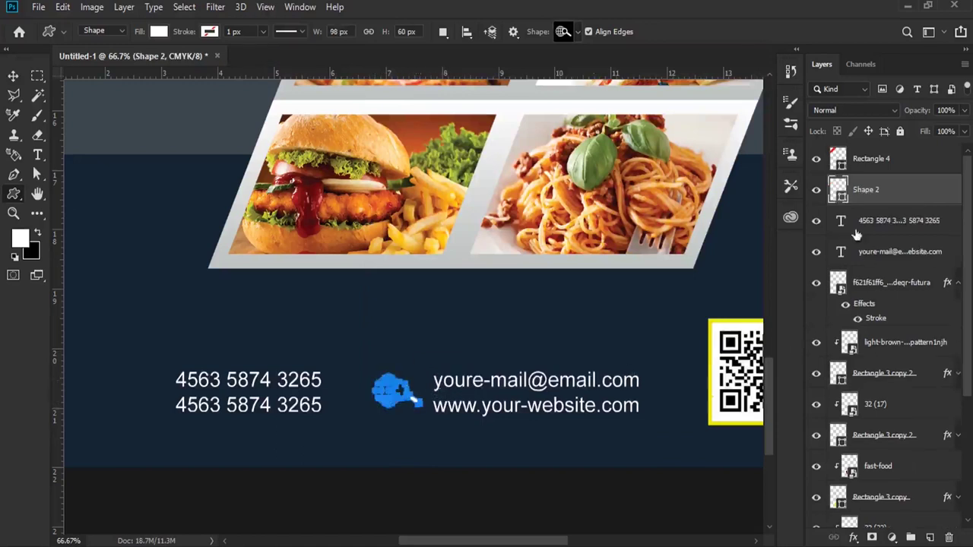
double_click(837, 189)
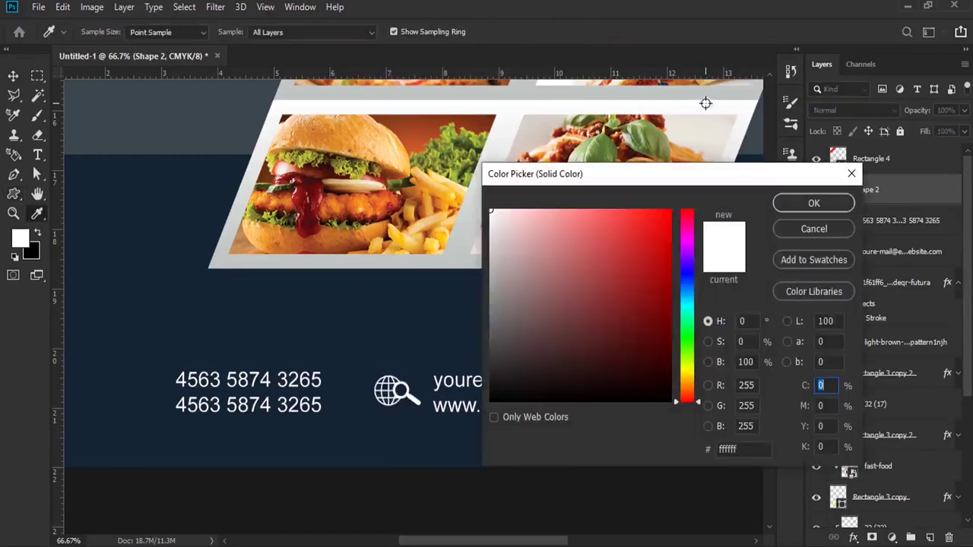
left_click(692, 369)
left_click(657, 221)
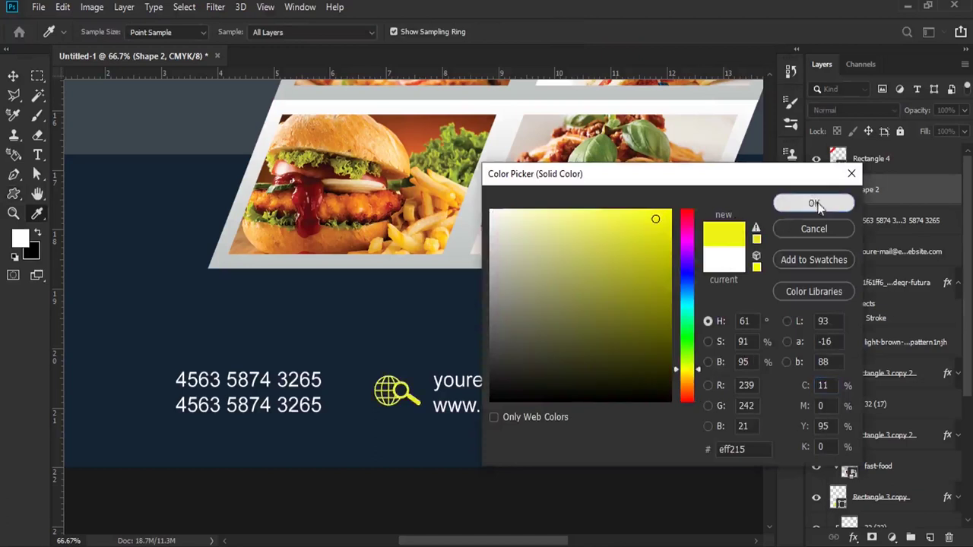
left_click(813, 203)
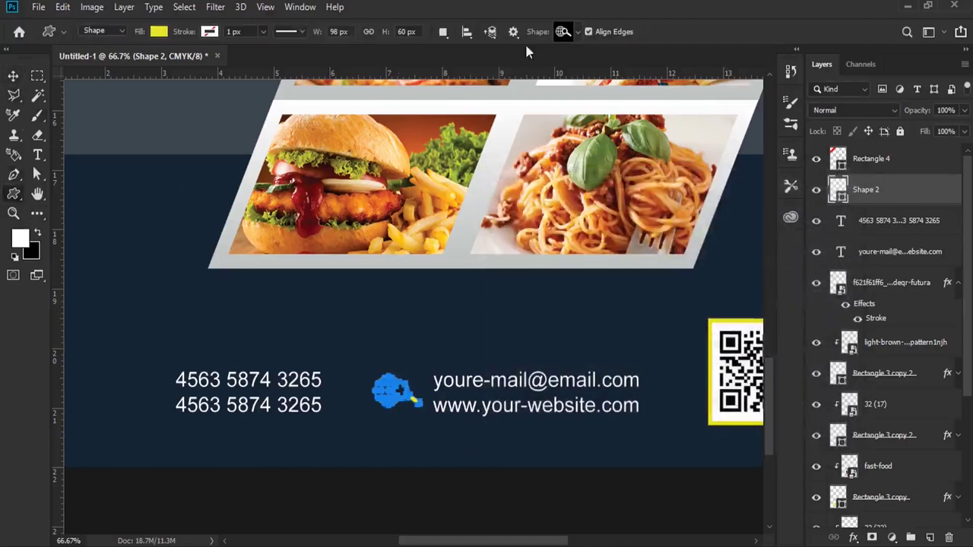
- Draw a phone icon beside the phone numbers and nudge it slightly left
left_click(576, 31)
left_click(593, 222)
left_click_drag(131, 380, 159, 408)
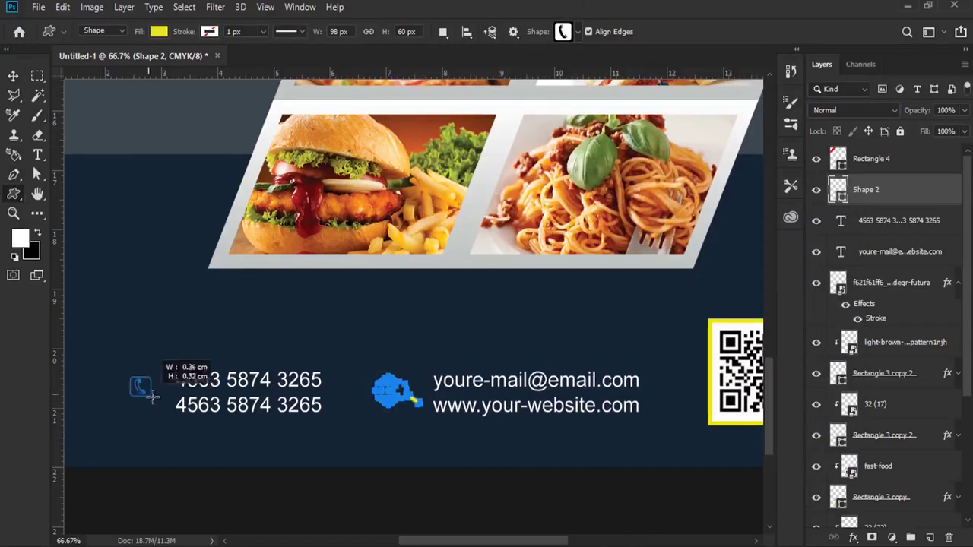
left_click(13, 76)
key("Left")
key("Left")
key("Left")
key("Left")
key("Left")
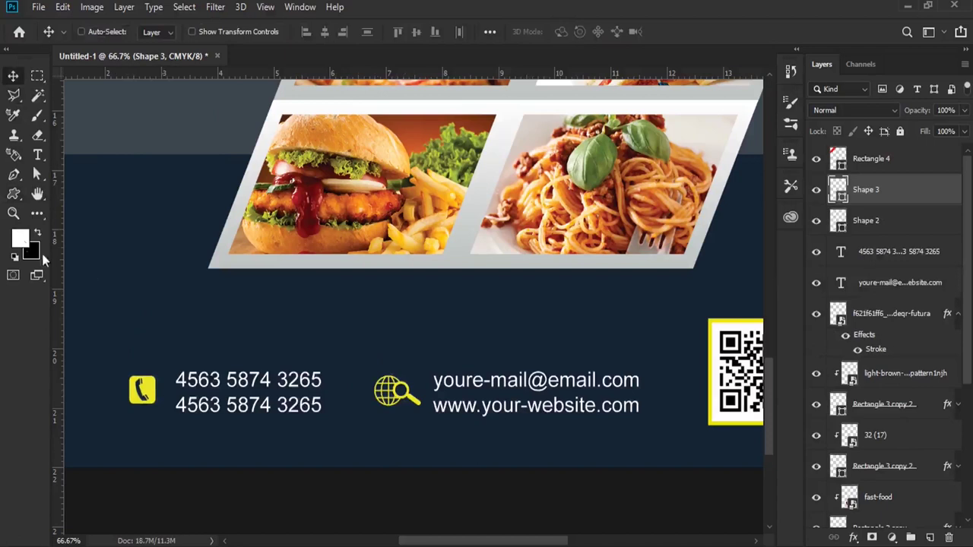
right_click(13, 196)
- Draw a wide red rectangle above the email address line
left_click(66, 191)
left_click_drag(411, 315, 597, 345)
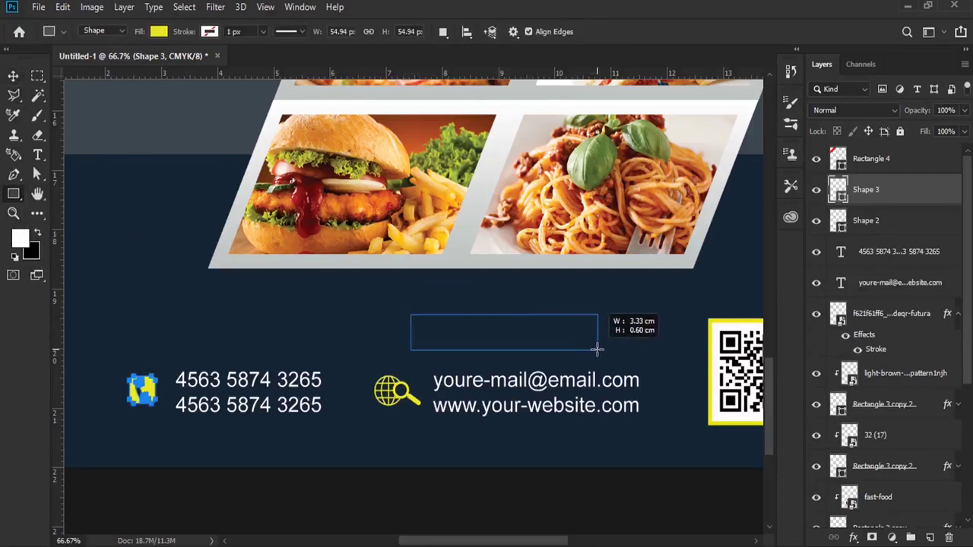
left_click_drag(598, 345, 601, 342)
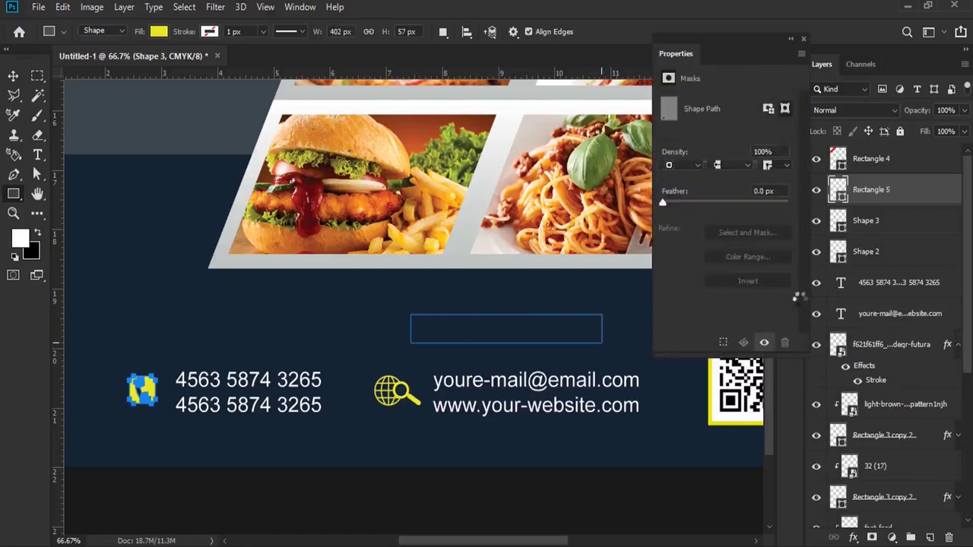
left_click(801, 39)
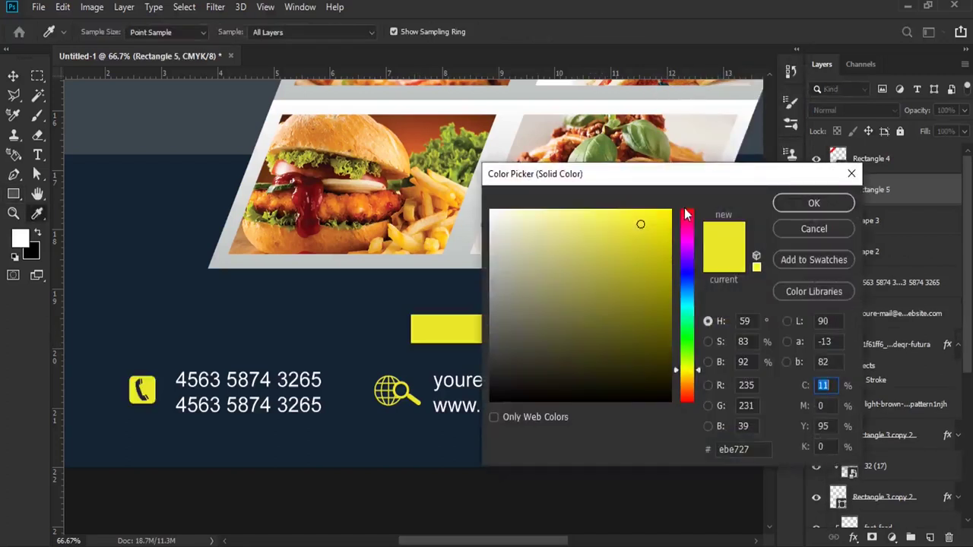
left_click(685, 211)
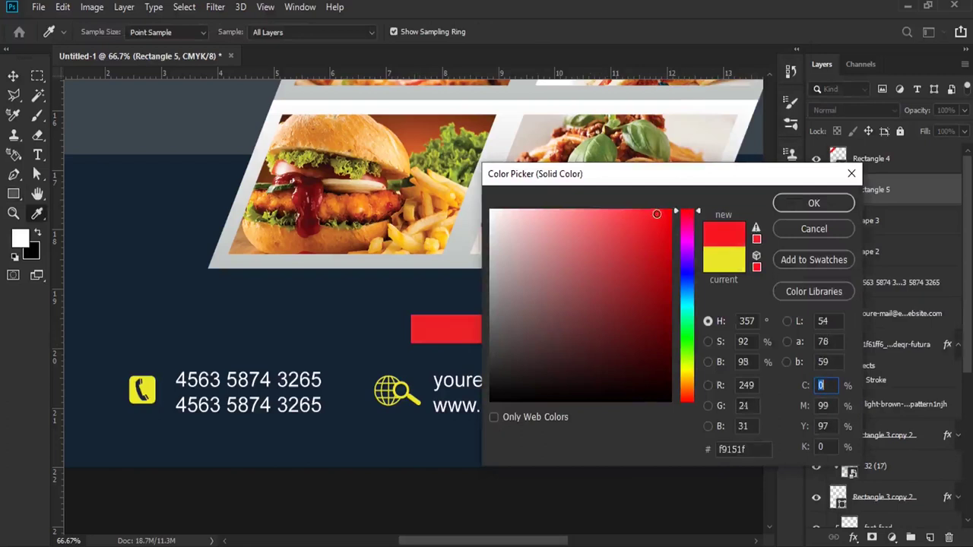
left_click(794, 203)
- Skew the red bar into a parallelogram with a Perspective transform and nudge it up
left_click(63, 7)
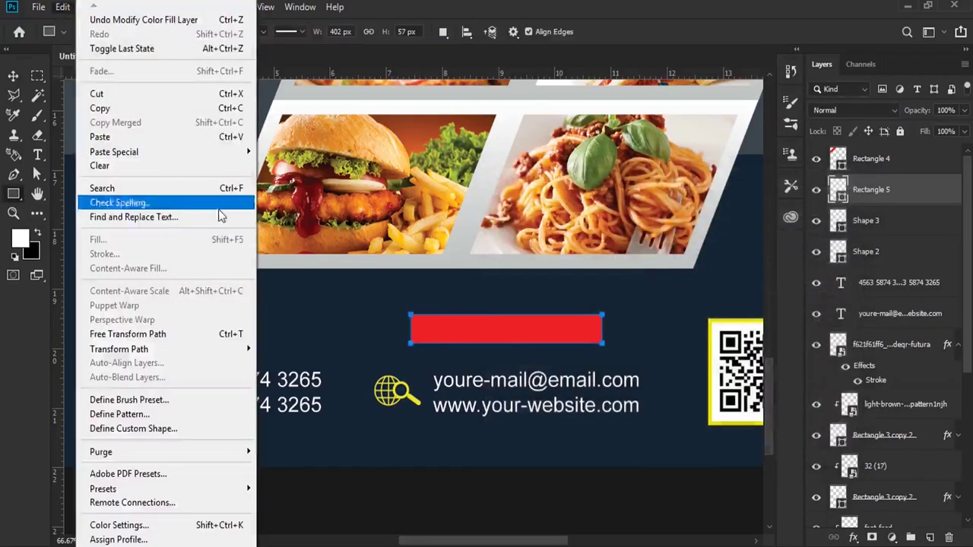
left_click(228, 332)
right_click(507, 321)
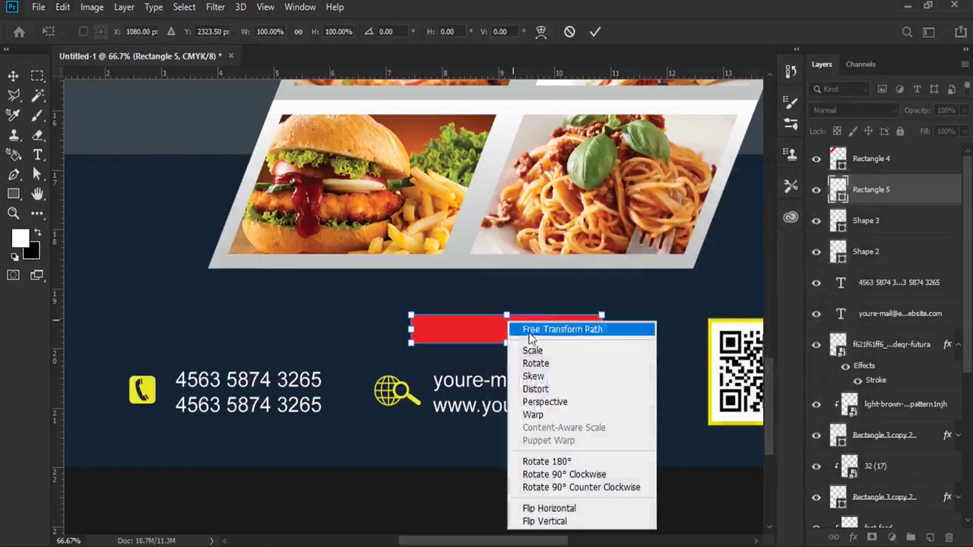
left_click(544, 401)
left_click_drag(507, 343, 521, 351)
key("Return")
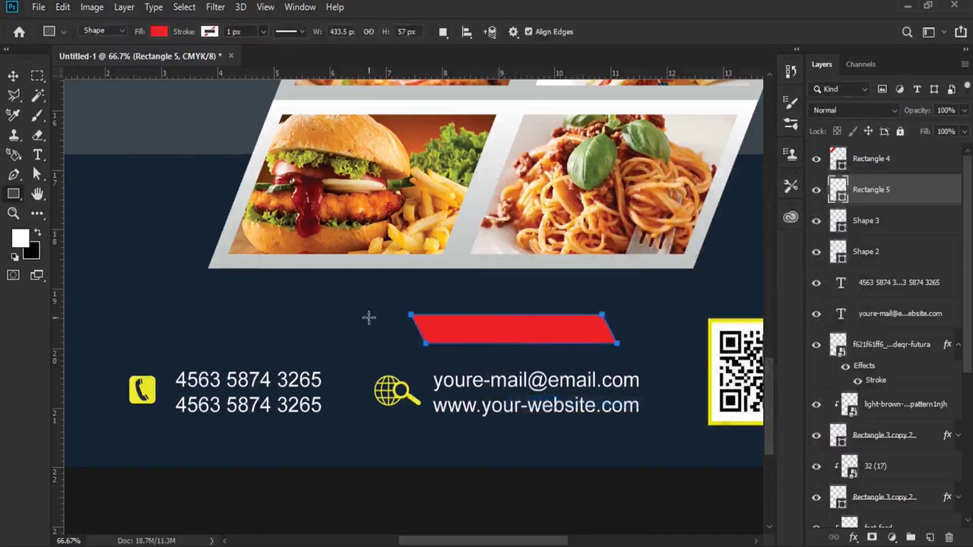
left_click(14, 78)
key("Up")
key("Up")
key("Up")
key("Up")
key("Up")
key("Up")
key("Up")
key("Up")
key("Up")
- Copy the opening words 'Lorem Ipsum is simply' from the Word document
key("alt+Tab")
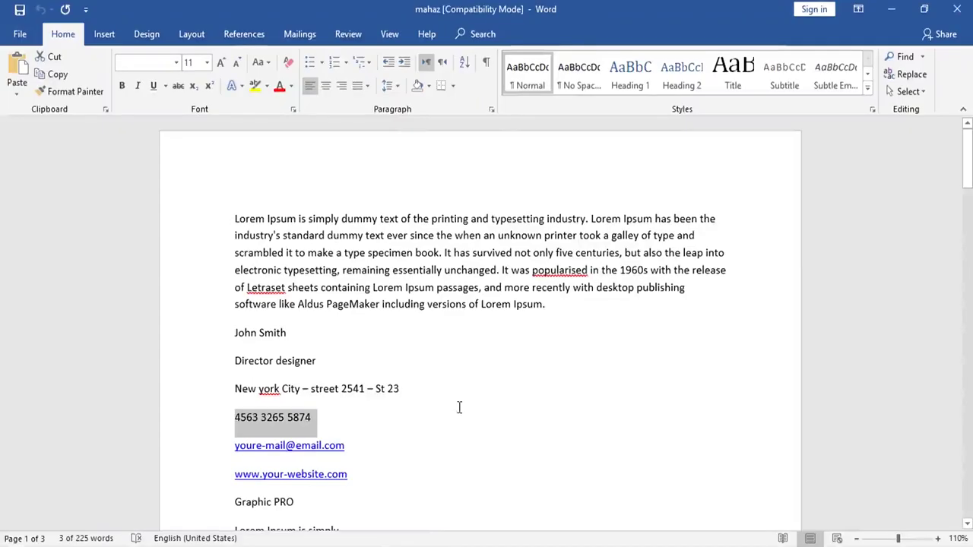
left_click_drag(236, 218, 341, 220)
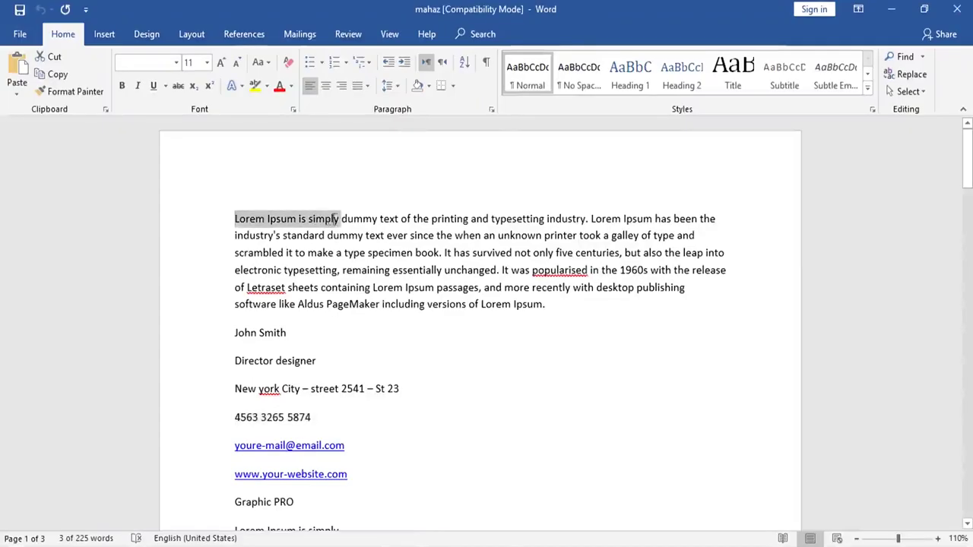
right_click(363, 251)
left_click(372, 245)
key("alt+Tab")
left_click(36, 156)
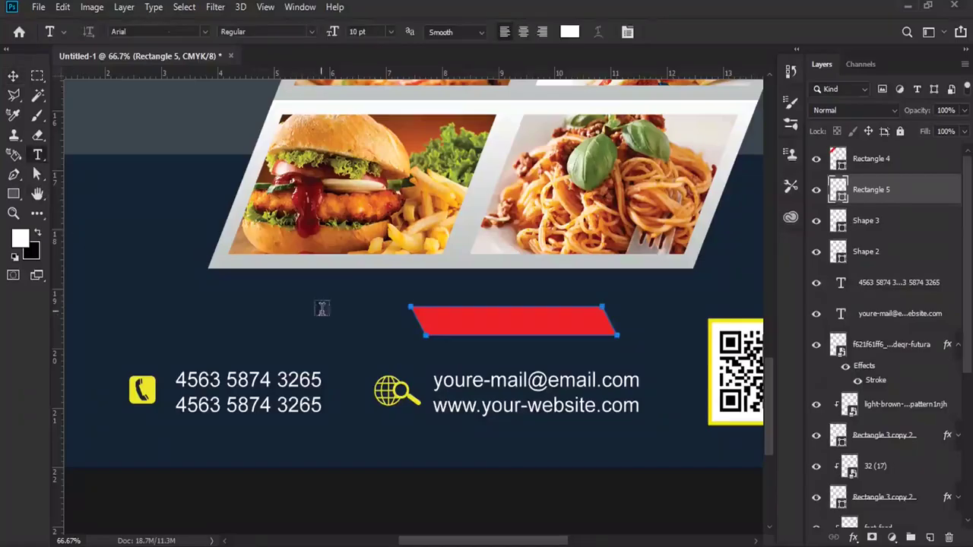
- Paste the copied 'Lorem Ipsum is simply' text into a new text box left of the red bar
left_click(285, 330)
key("ctrl+v")
right_click(315, 329)
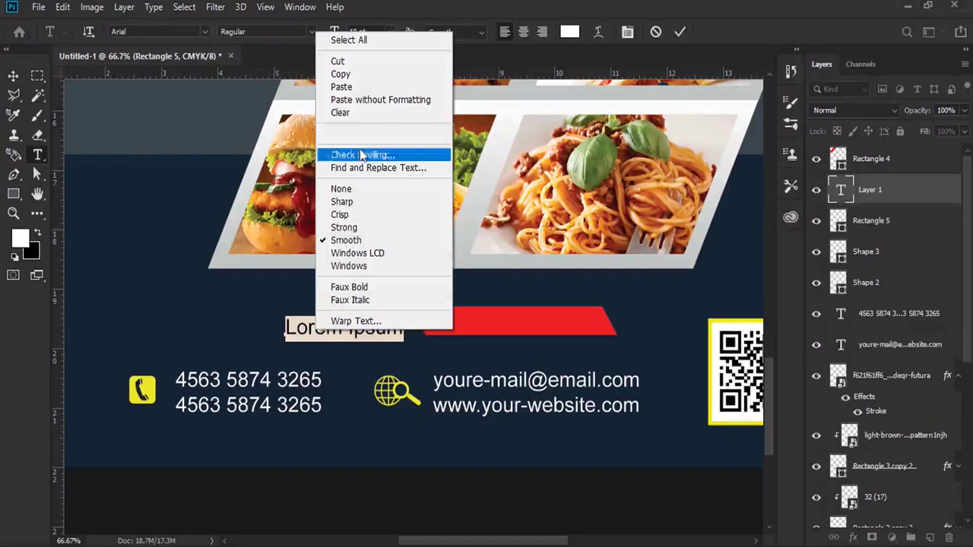
left_click(342, 87)
double_click(367, 325)
triple_click(367, 325)
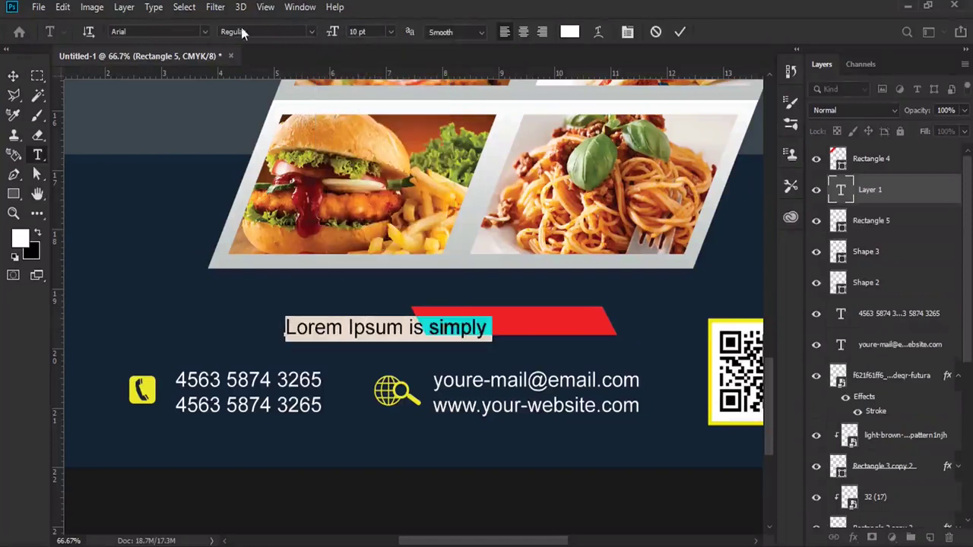
- Set the heading font to Impact, delete 'simply', and move it up slightly
left_click(206, 32)
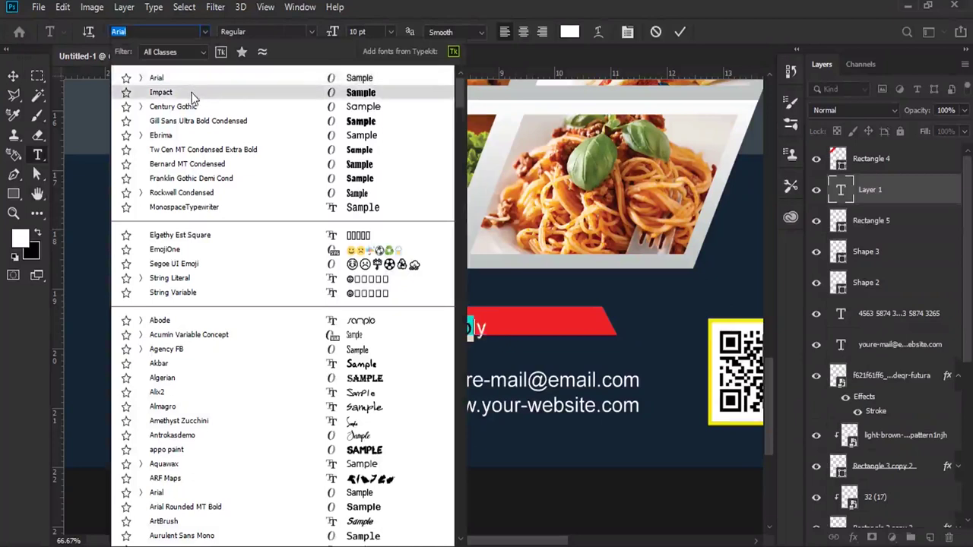
left_click(199, 91)
left_click_drag(414, 327, 478, 337)
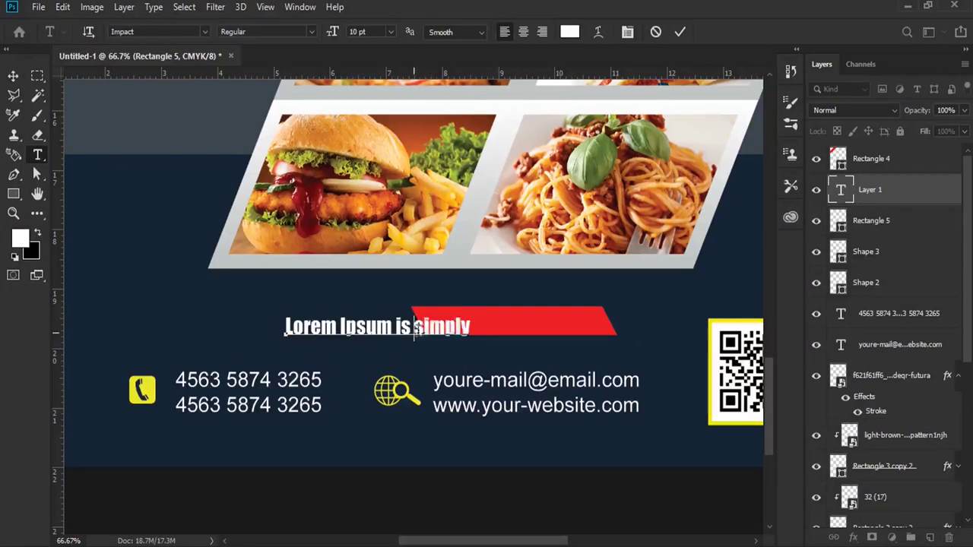
key("BackSpace")
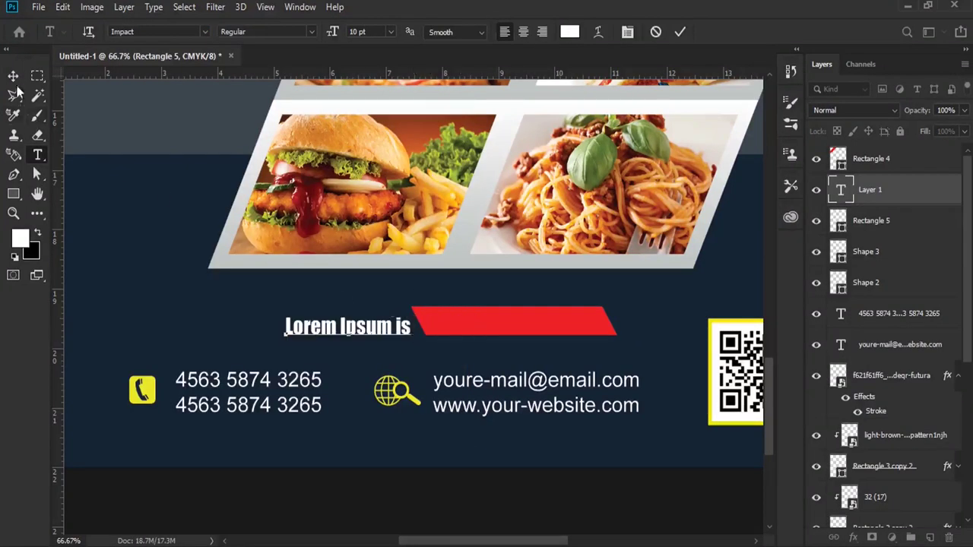
left_click(13, 75)
left_click_drag(452, 311, 450, 308)
- Colour the heading yellow sampled from the phone icon, size 9 pt, and duplicate it onto the red bar
left_click(38, 155)
key("Return")
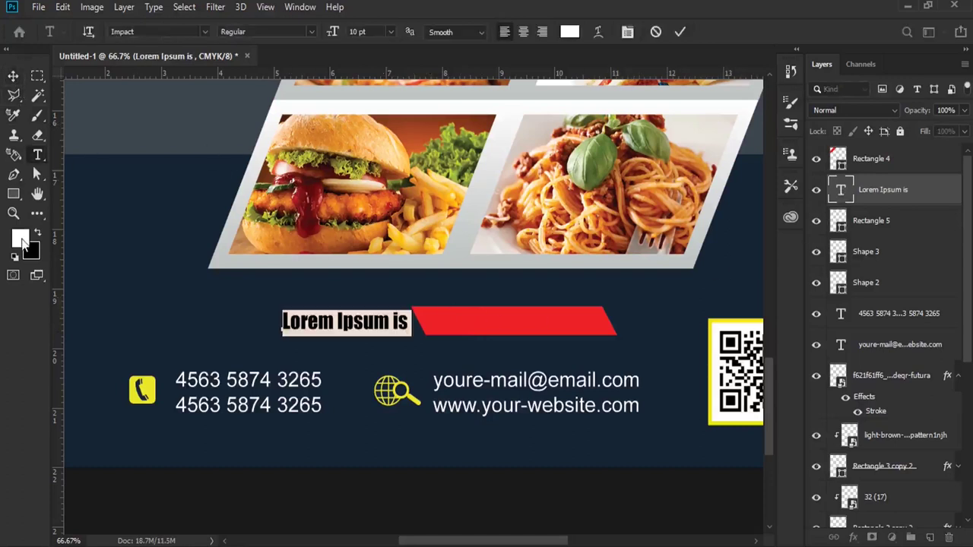
left_click(20, 239)
left_click(139, 387)
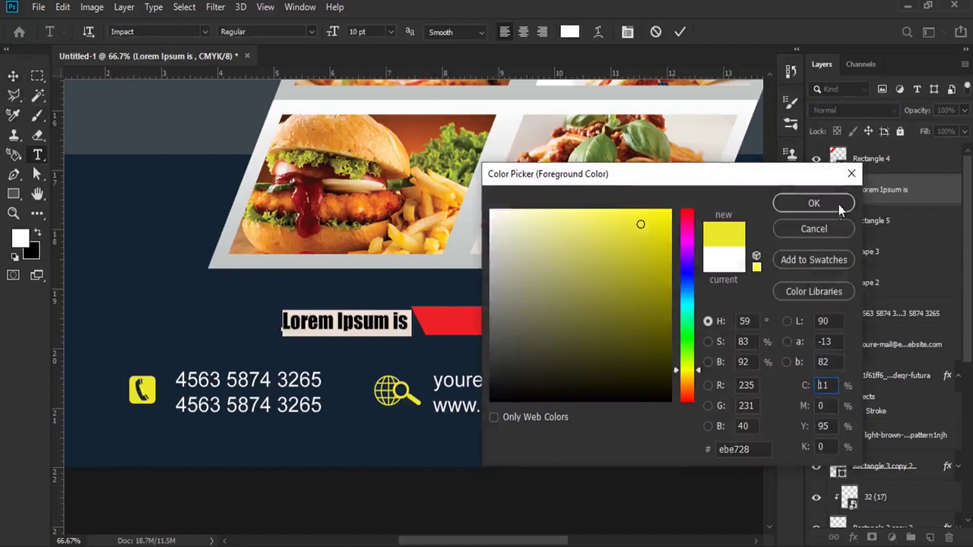
left_click(836, 204)
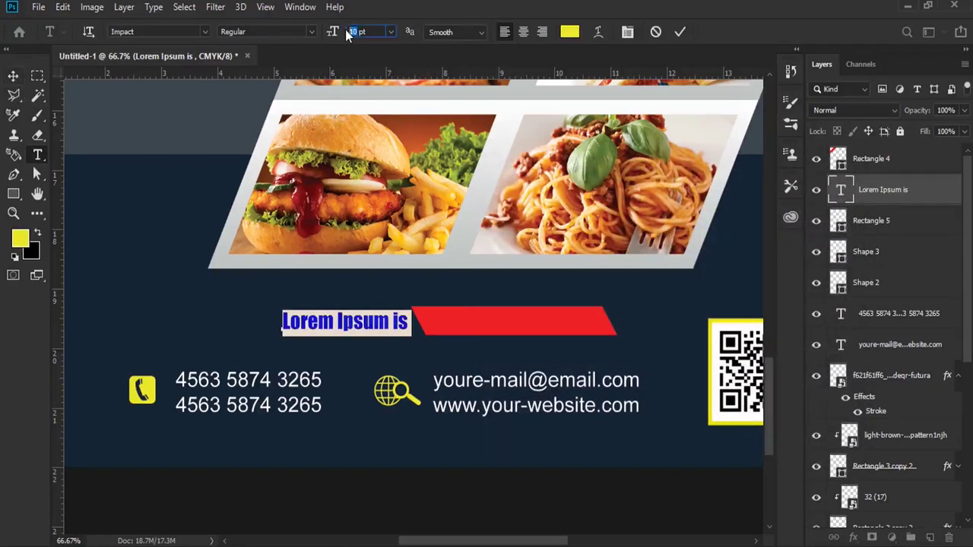
type("9")
key("Return")
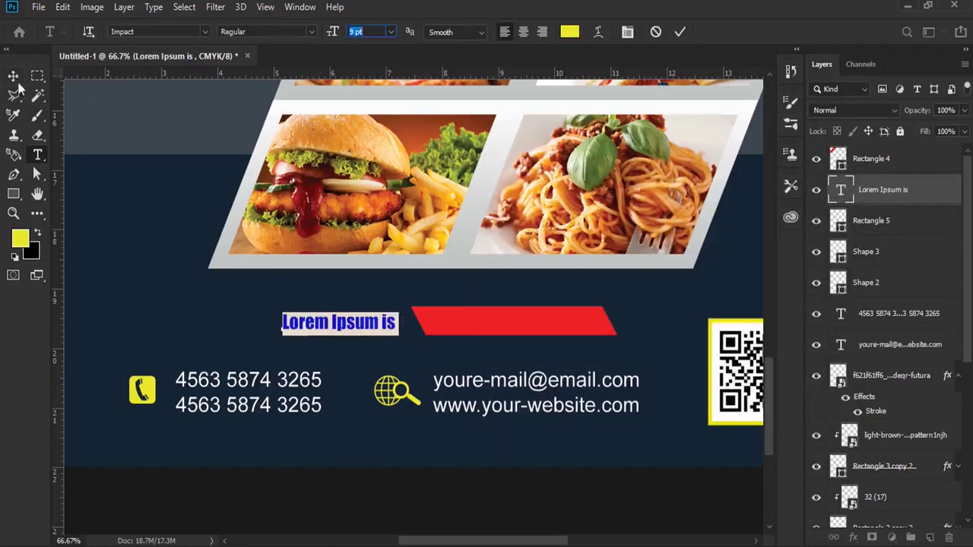
left_click(13, 75)
left_click_drag(265, 311, 406, 310)
left_click(881, 220, "shift")
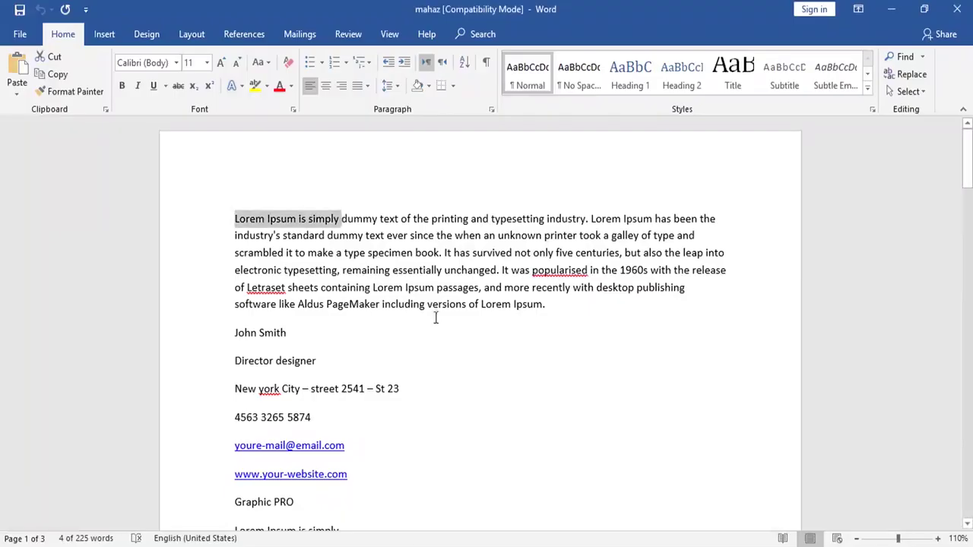
- Copy the phrase 'dummy text of the printing'
left_click_drag(342, 218, 468, 219)
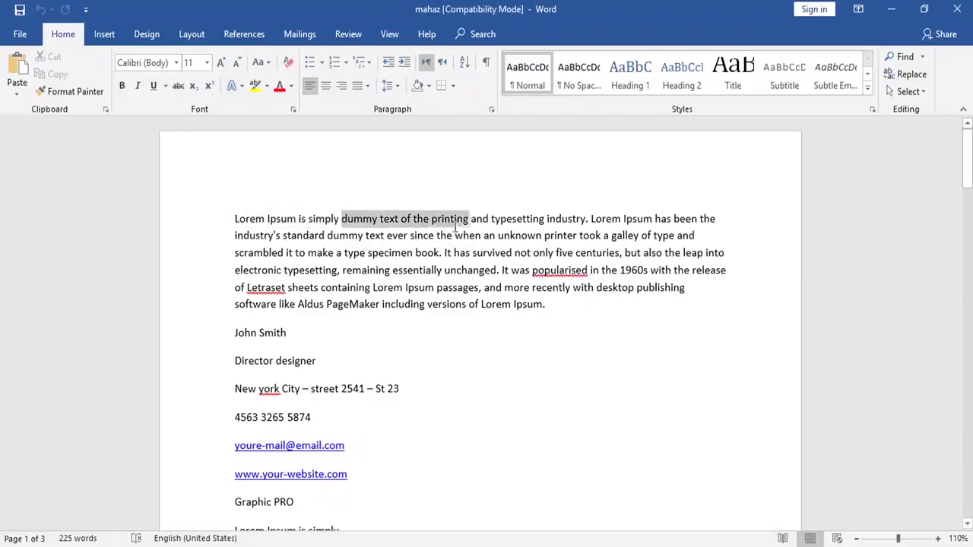
left_click(53, 75)
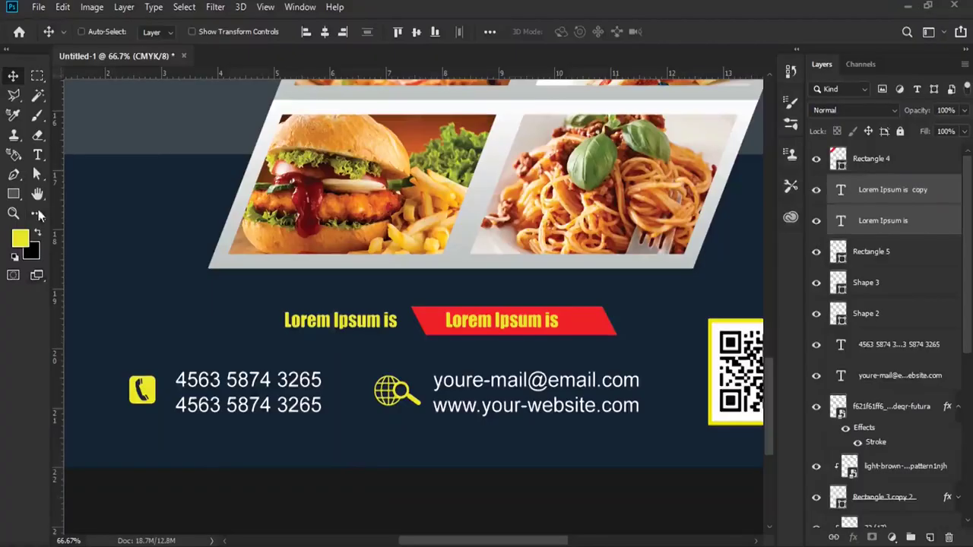
left_click(37, 154)
- Replace the red banner text with the copied phrase in smaller Arial Regular
triple_click(499, 321)
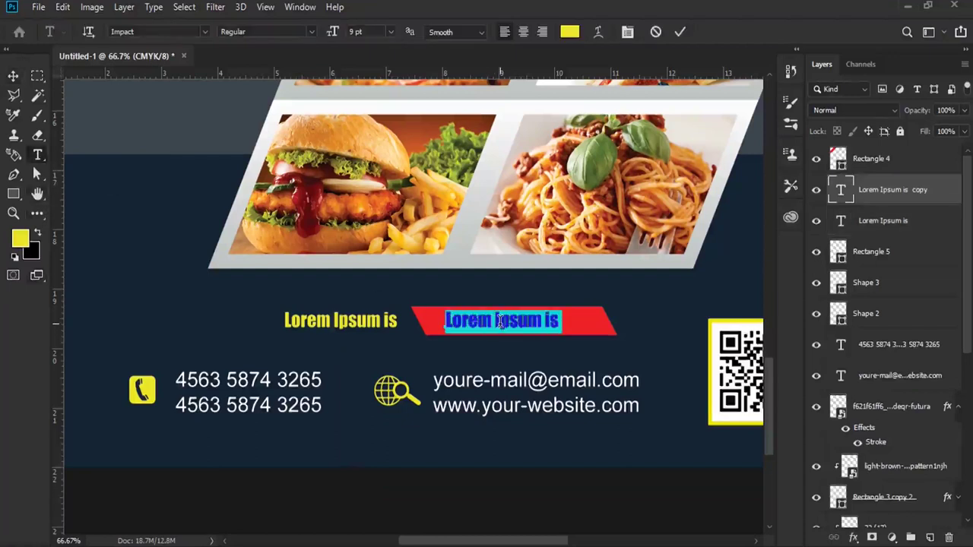
right_click(530, 321)
left_click(555, 81)
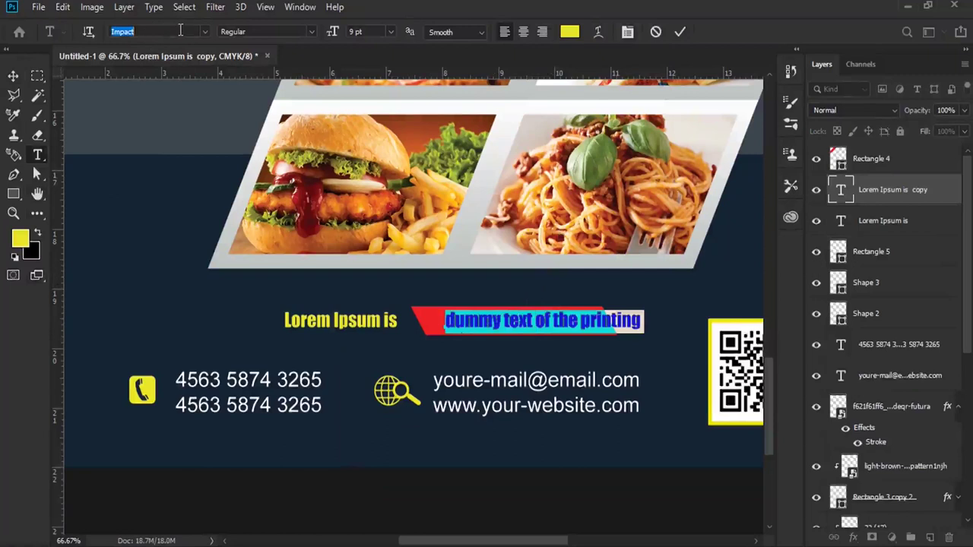
type("AR")
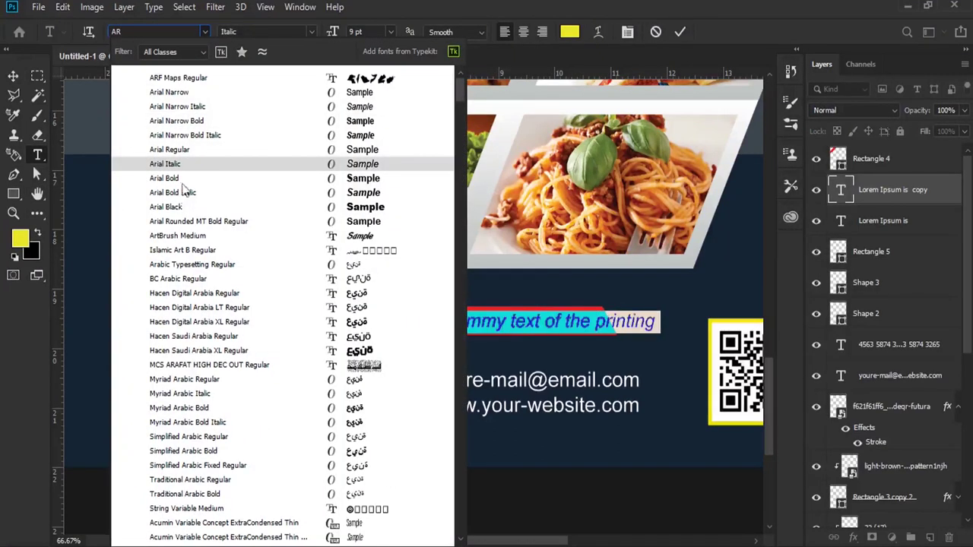
left_click(170, 149)
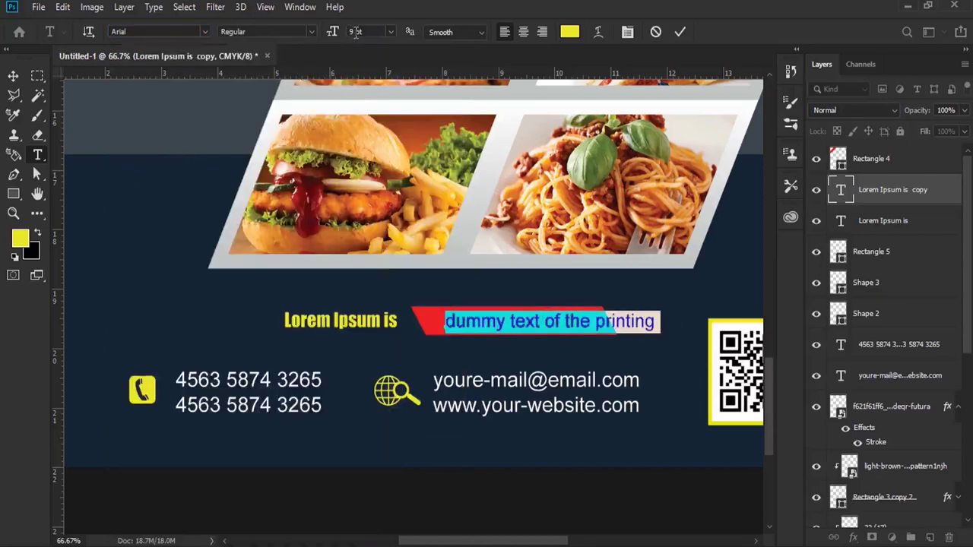
type("7")
key("Return")
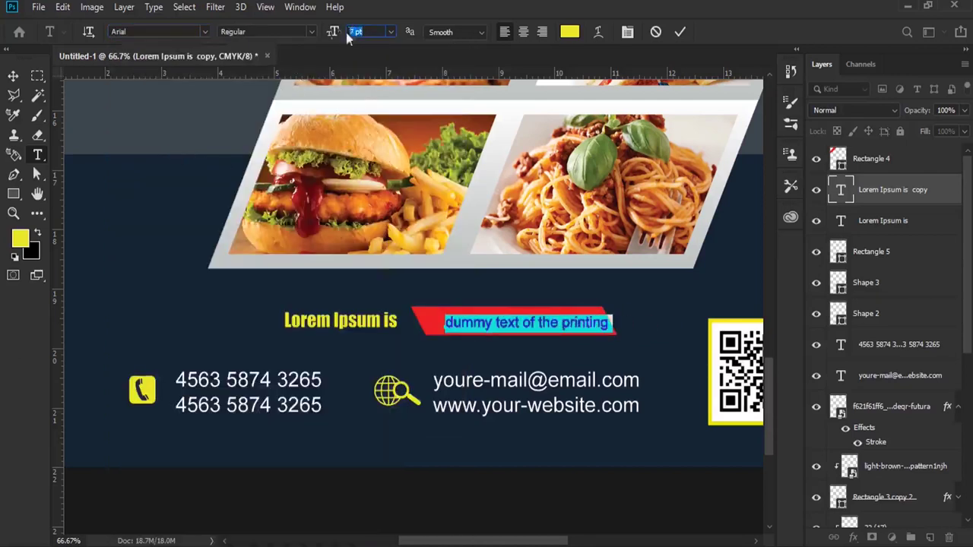
left_click(13, 76)
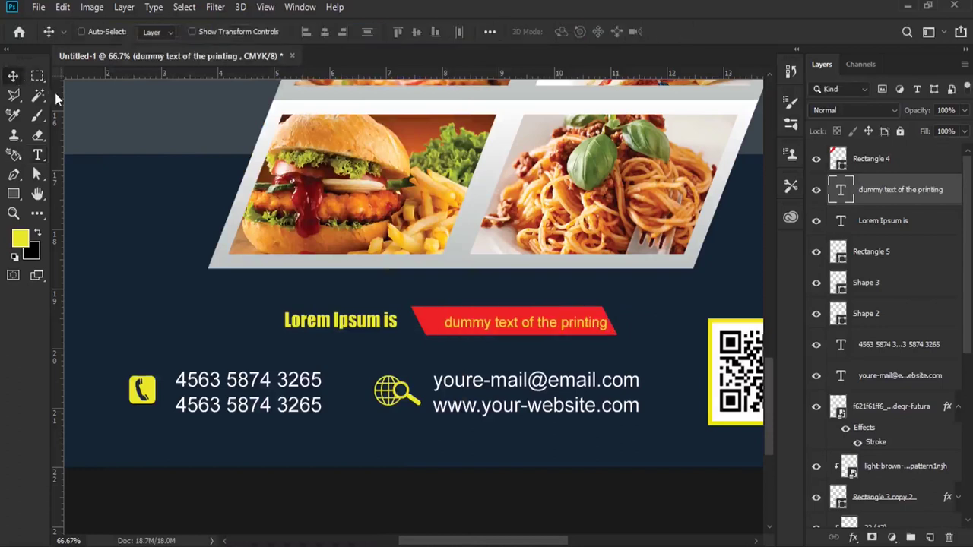
- Nudge the banner text left and up into place
key("Left")
key("Left")
key("Left")
key("Up")
key("Up")
key("Left")
key("Left")
key("Up")
key("Left")
key("Left")
key("Up")
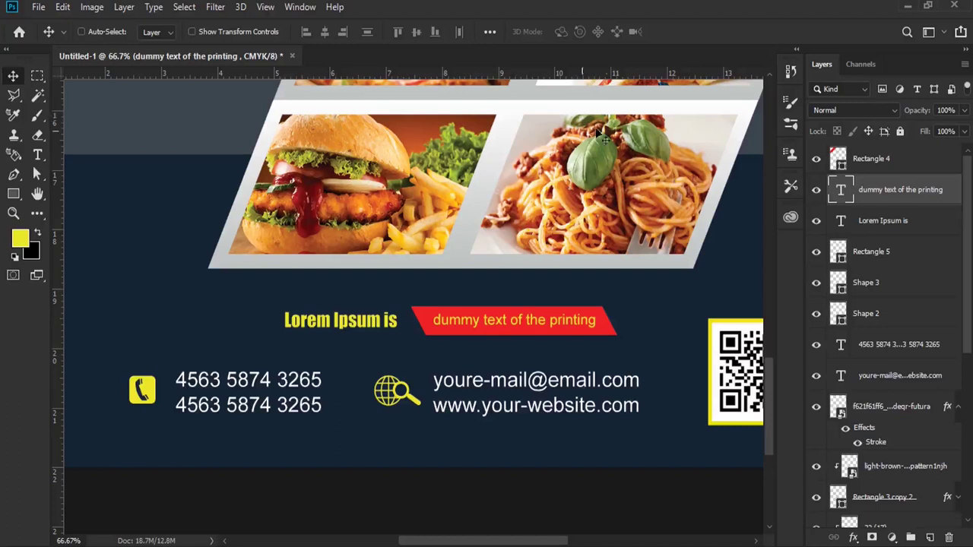
double_click(840, 190)
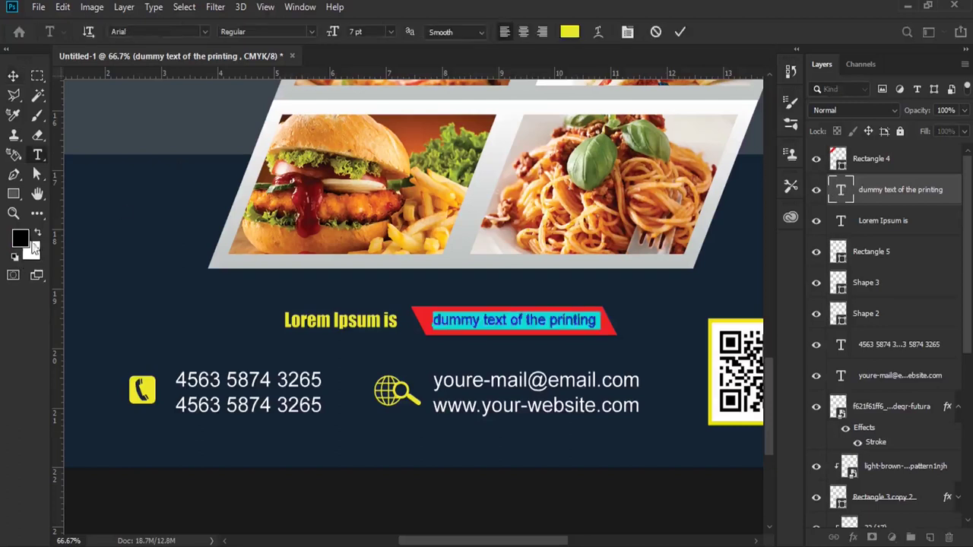
left_click(13, 76)
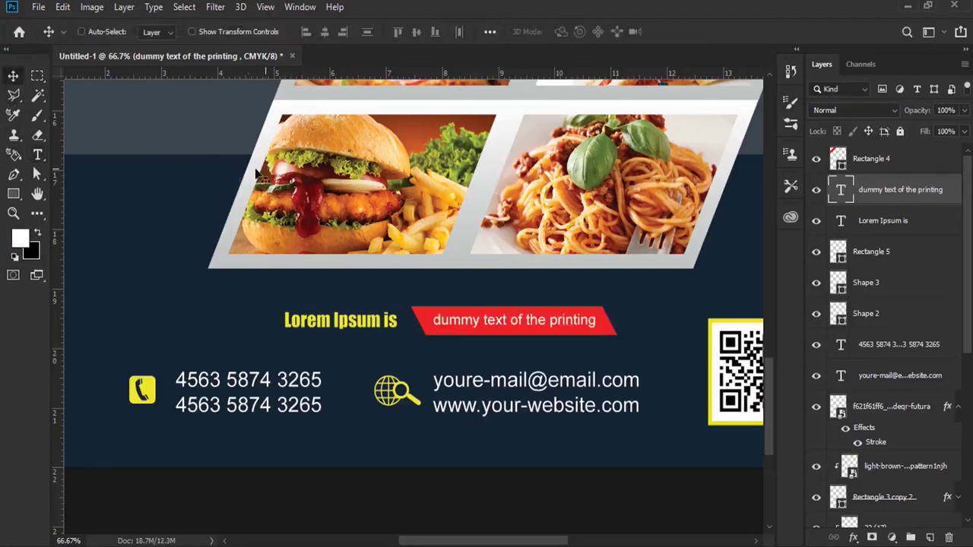
scroll(304, 228, "left", 5)
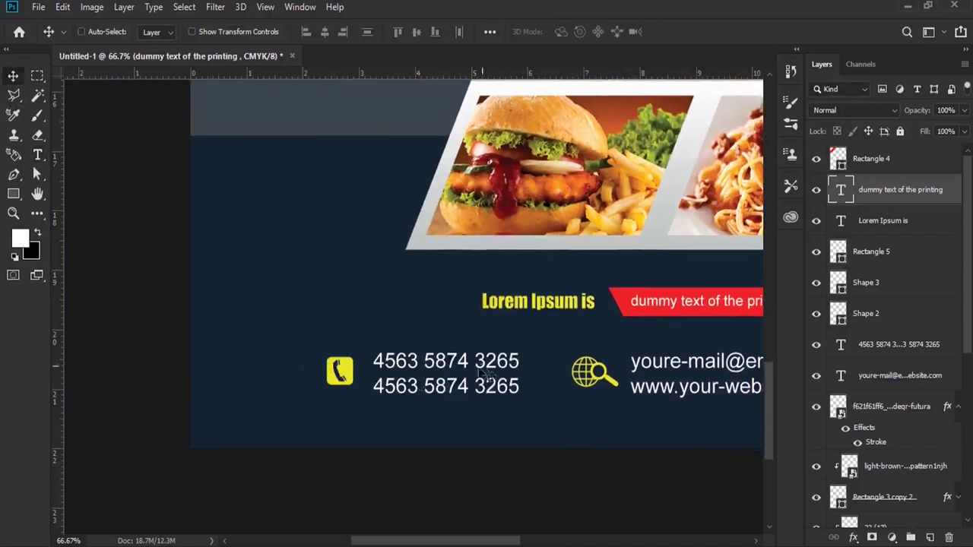
- Copy 'Lorem Ipsum is simply dummy text' from the Word document and return to Photoshop
key("alt+Tab")
left_click(256, 219)
left_click_drag(236, 219, 403, 220)
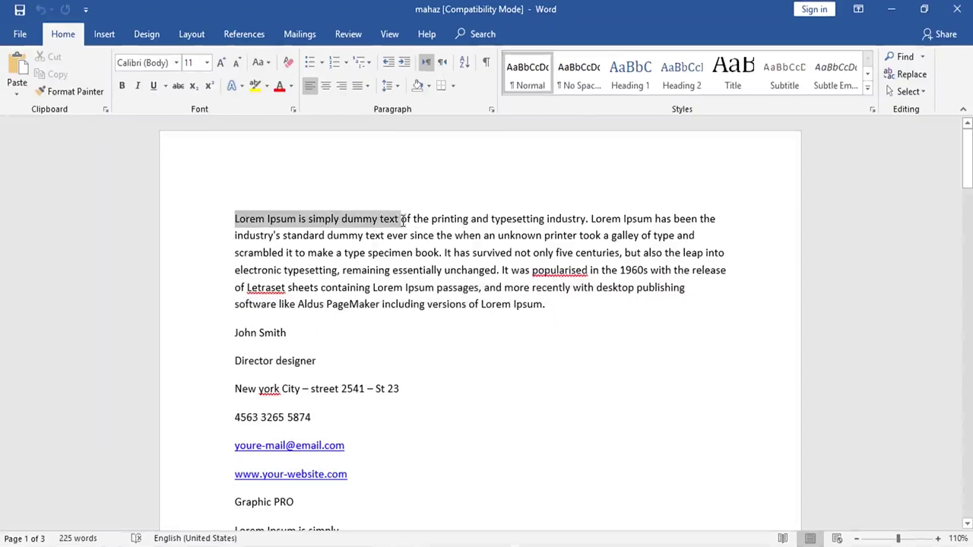
left_click(54, 73)
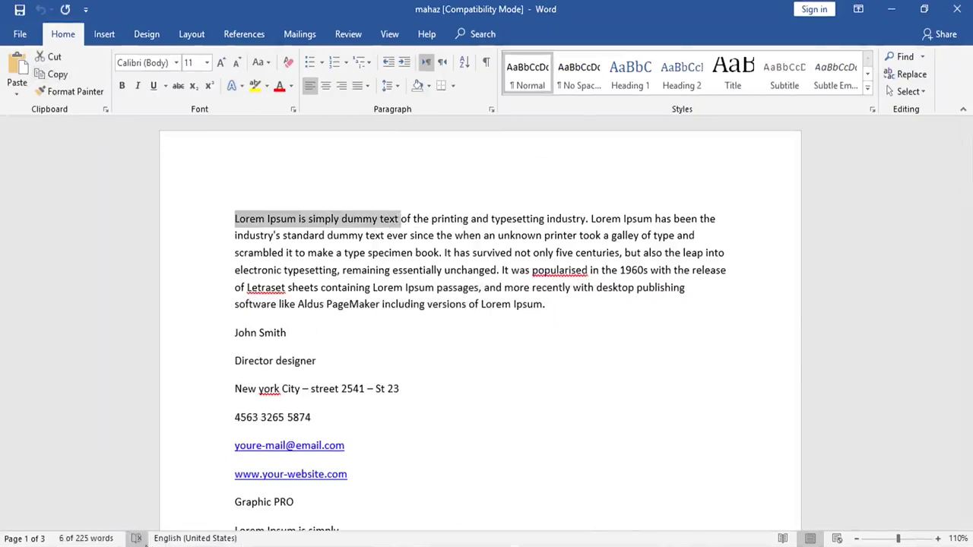
key("alt+Tab")
- Paste the phrase beside the burger photo as two lines, 'Lorem Ipsum is' and 'dummy text'
key("t")
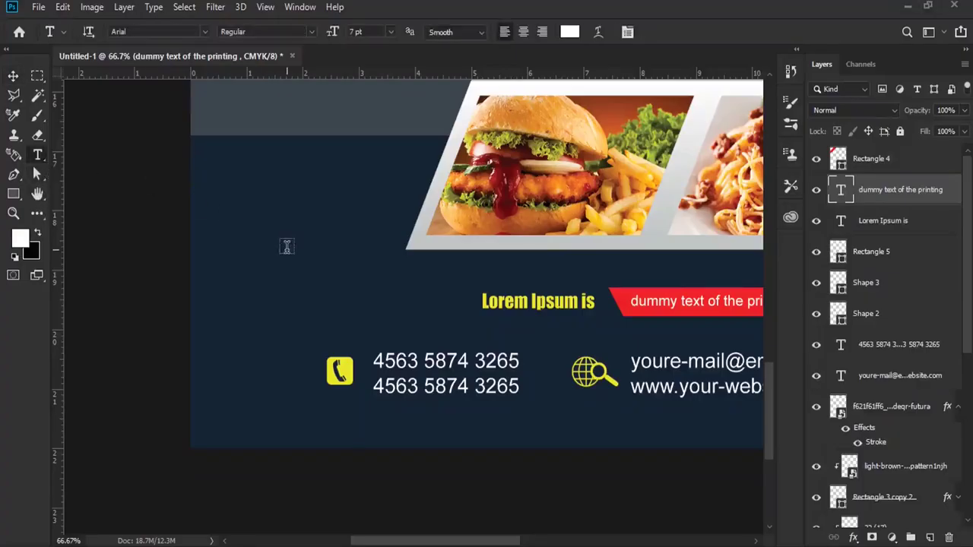
left_click(287, 247)
right_click(300, 246)
left_click(360, 303)
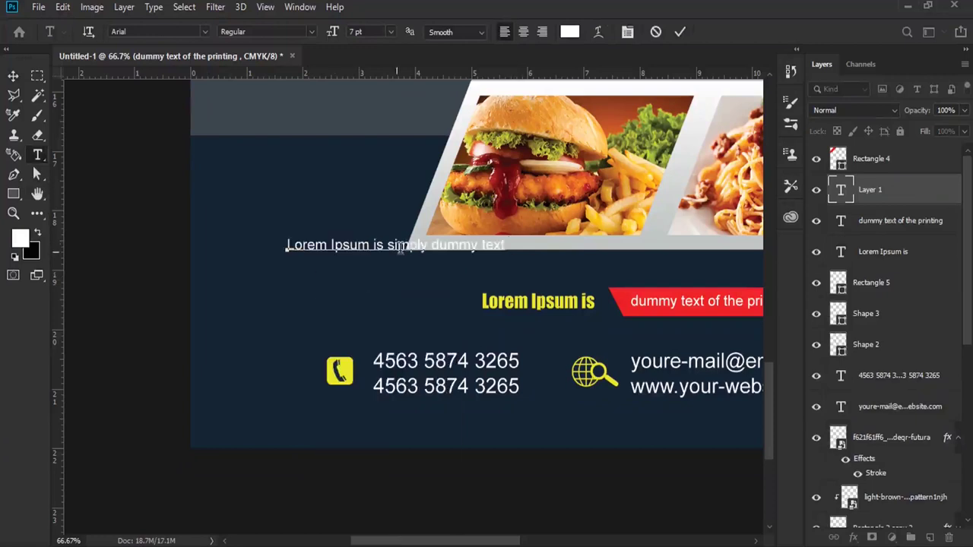
left_click(429, 246)
key("Return")
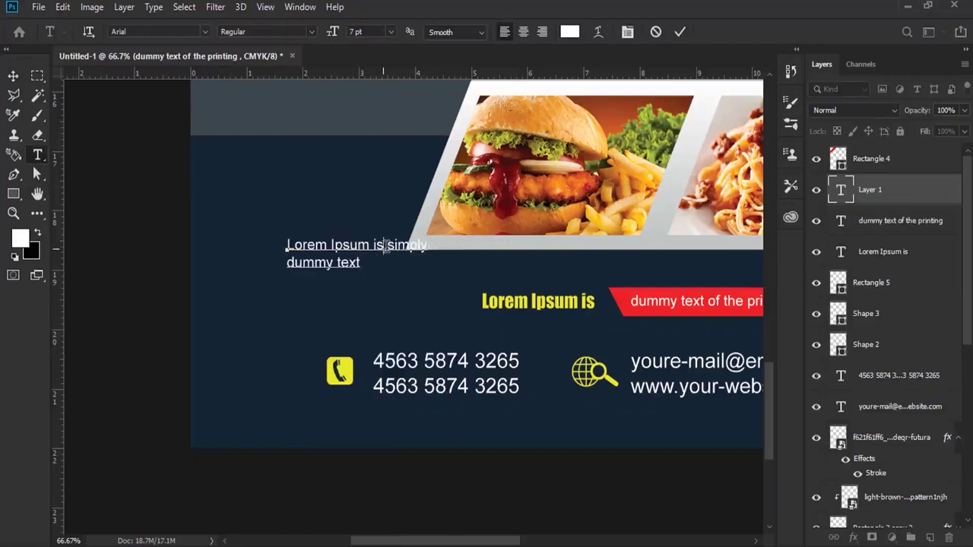
left_click(386, 244)
key("Return")
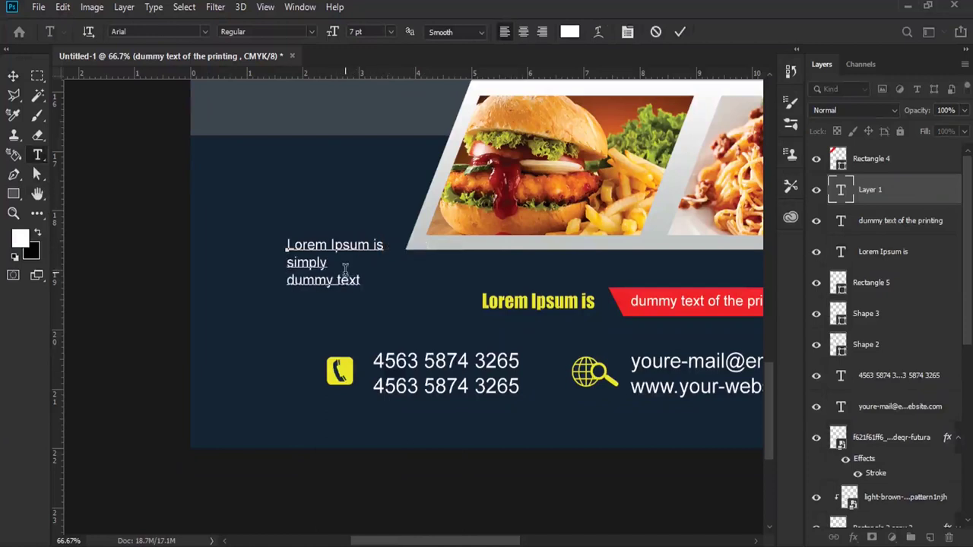
left_click_drag(345, 267, 256, 262)
key("BackSpace")
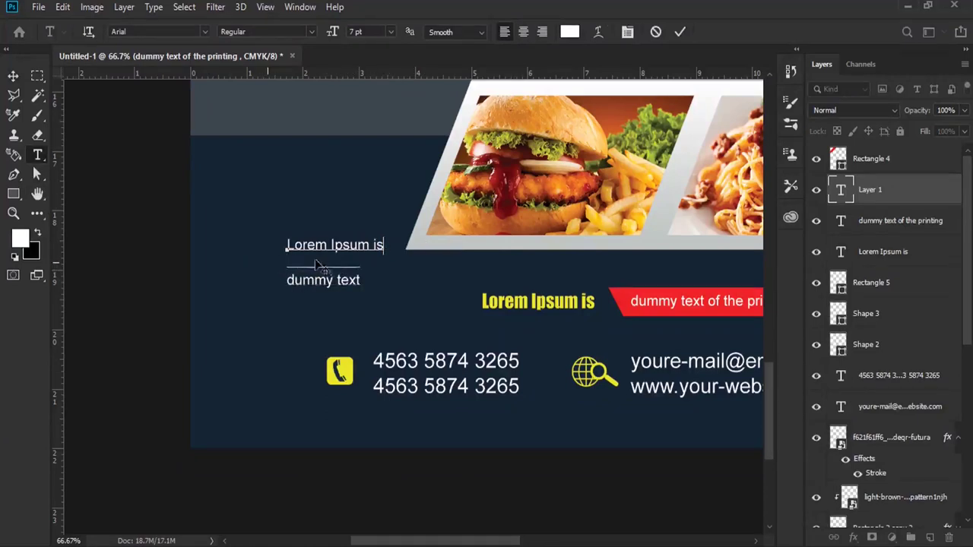
key("BackSpace")
- Set the whole caption to Impact in All Caps
key("ctrl+a")
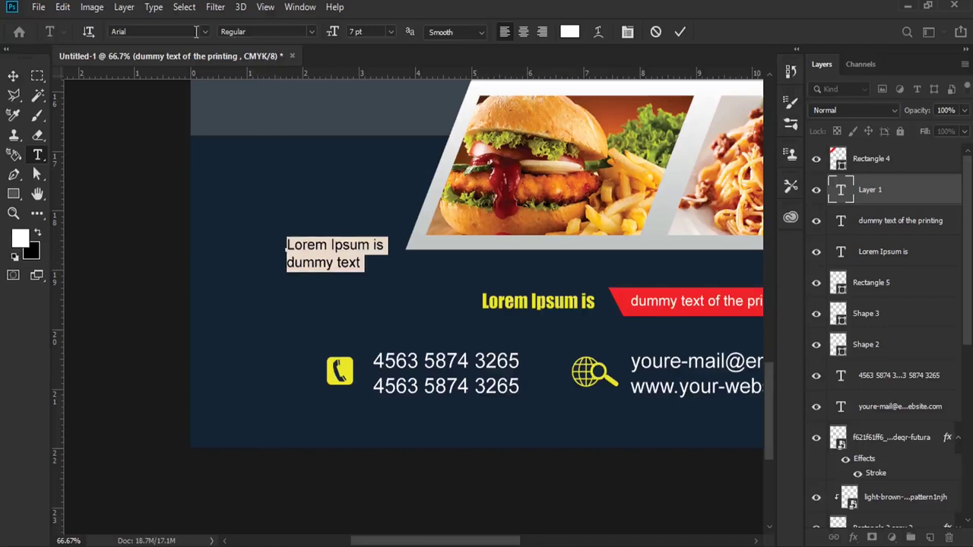
left_click(203, 35)
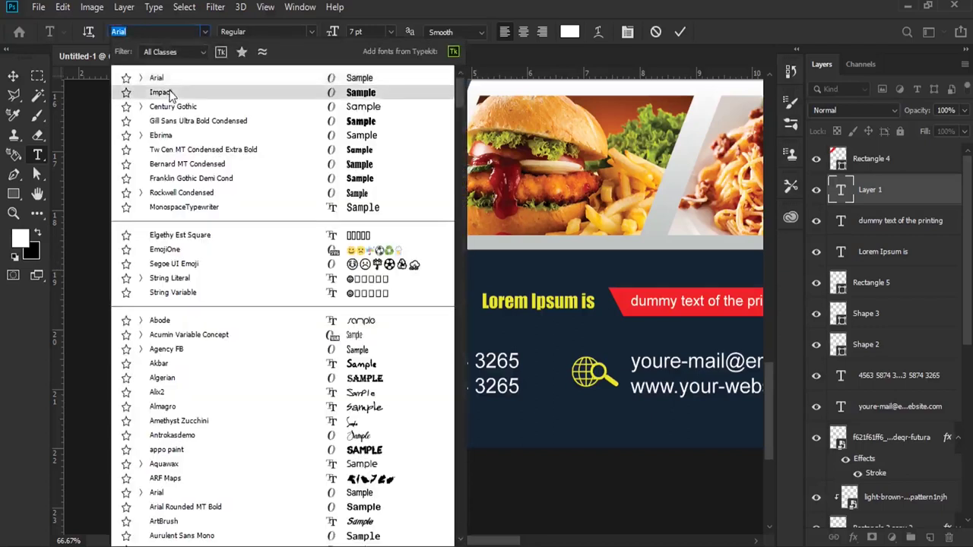
left_click(170, 92)
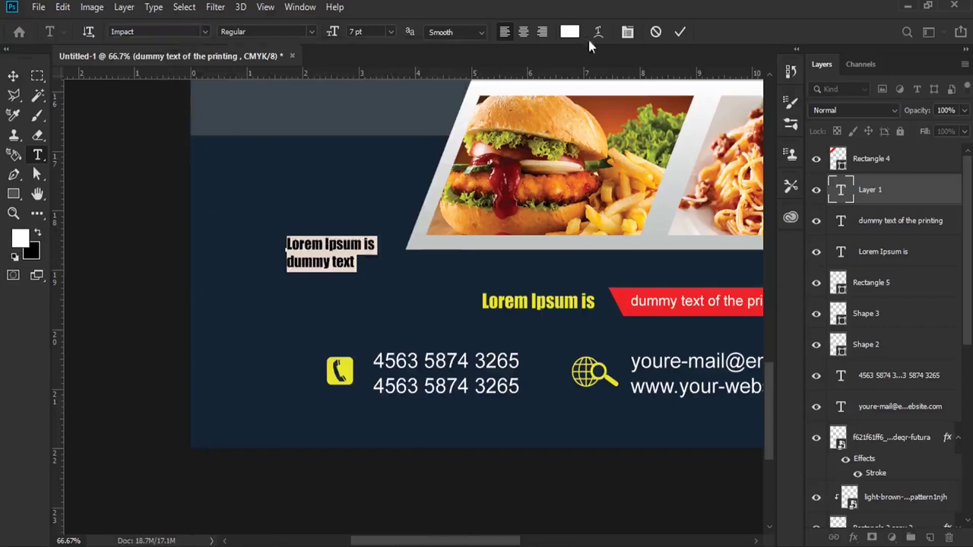
left_click(626, 33)
left_click(581, 204)
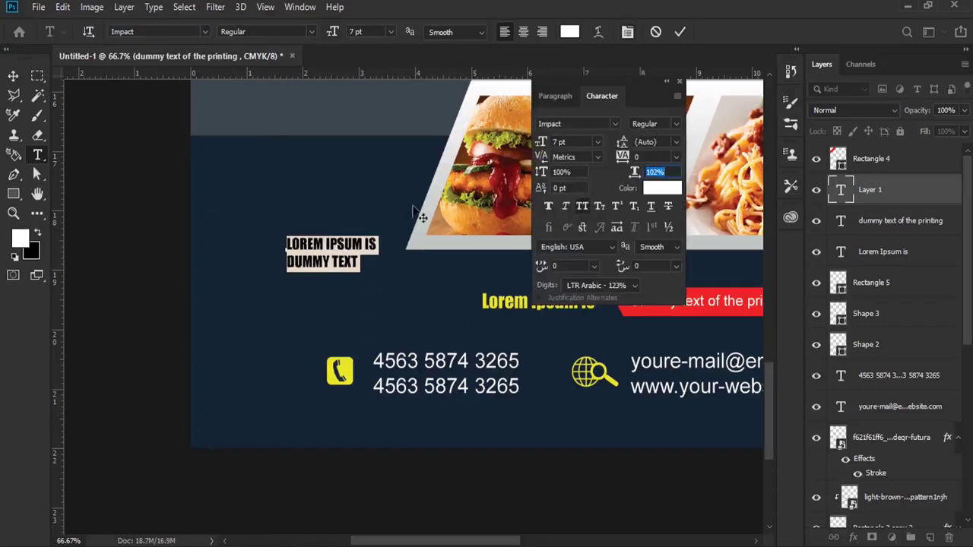
- Colour the second line, DUMMY TEXT, yellow
triple_click(353, 238)
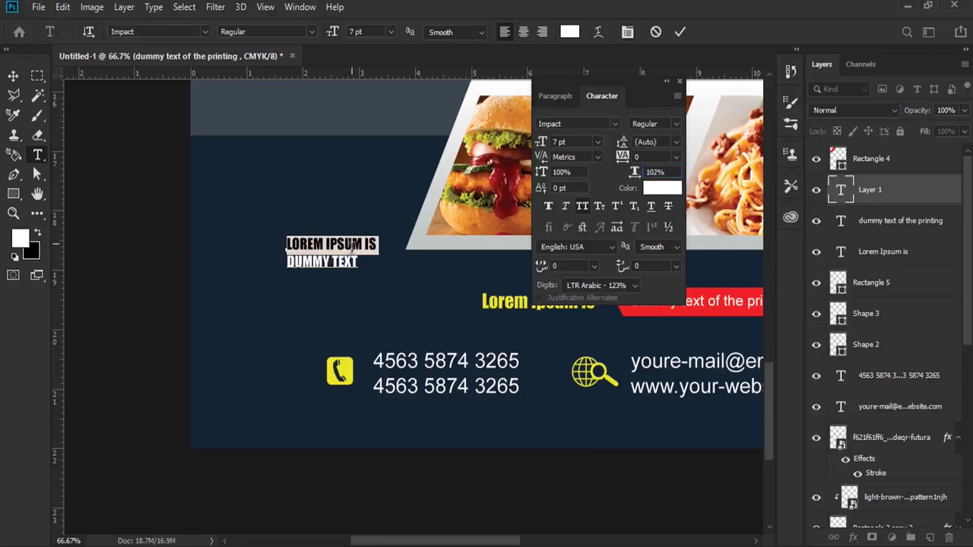
triple_click(334, 262)
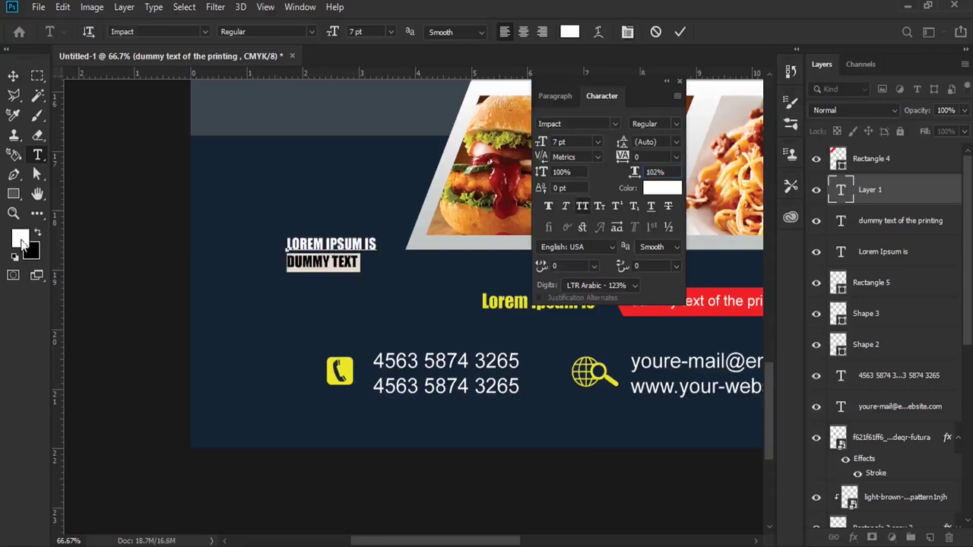
left_click(20, 240)
left_click(340, 370)
left_click(814, 200)
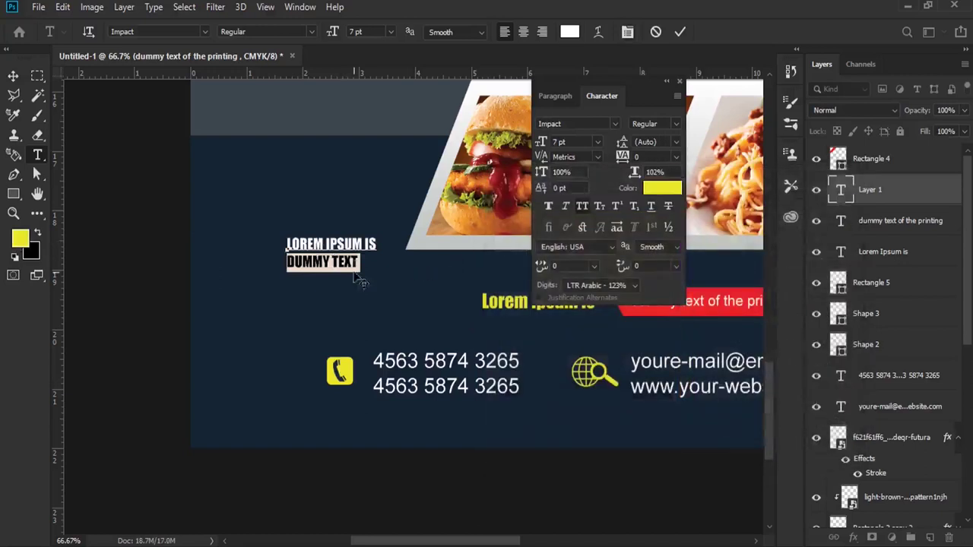
- Centre-align both caption lines and set the size to 9 pt
left_click_drag(358, 264, 281, 244)
left_click_drag(274, 237, 281, 247)
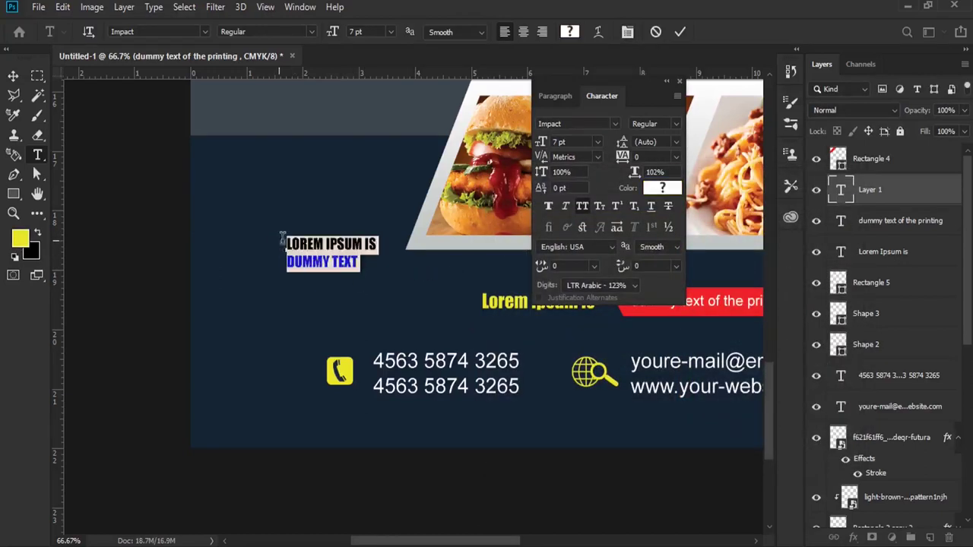
left_click(554, 96)
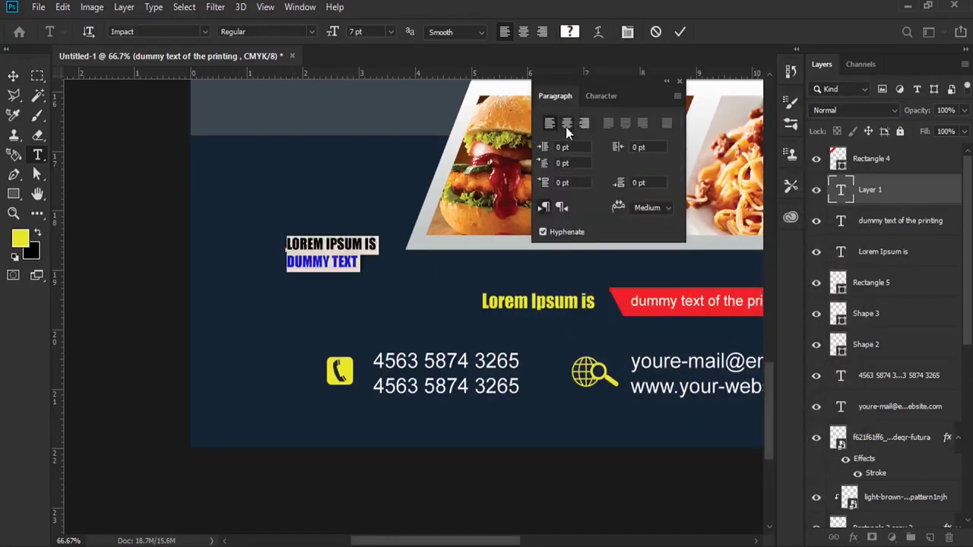
left_click(565, 125)
left_click(601, 97)
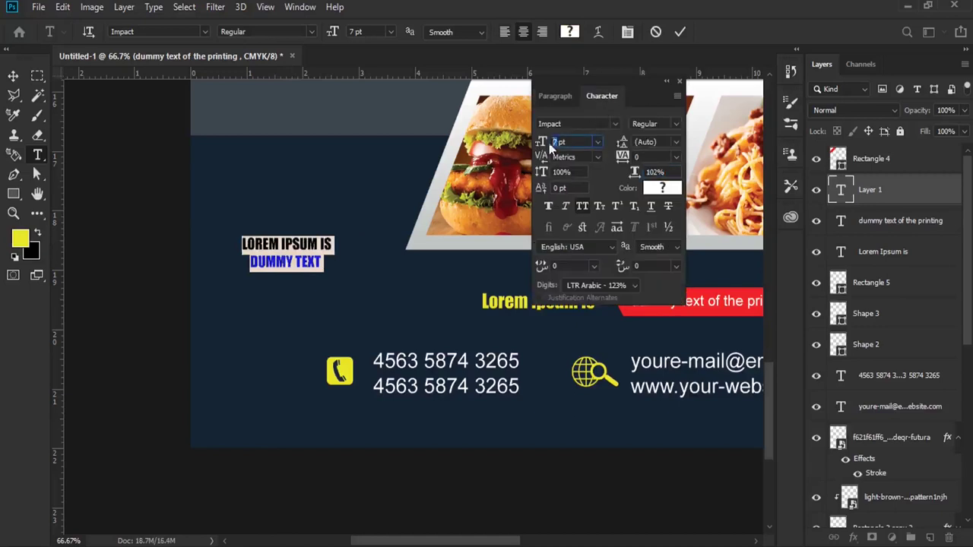
key("Up")
key("Up")
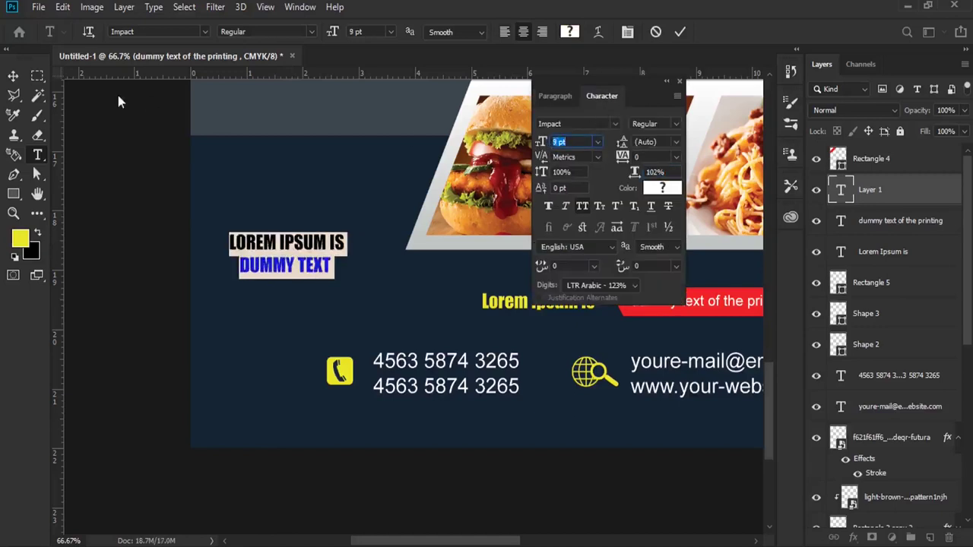
left_click(15, 76)
left_click(63, 7)
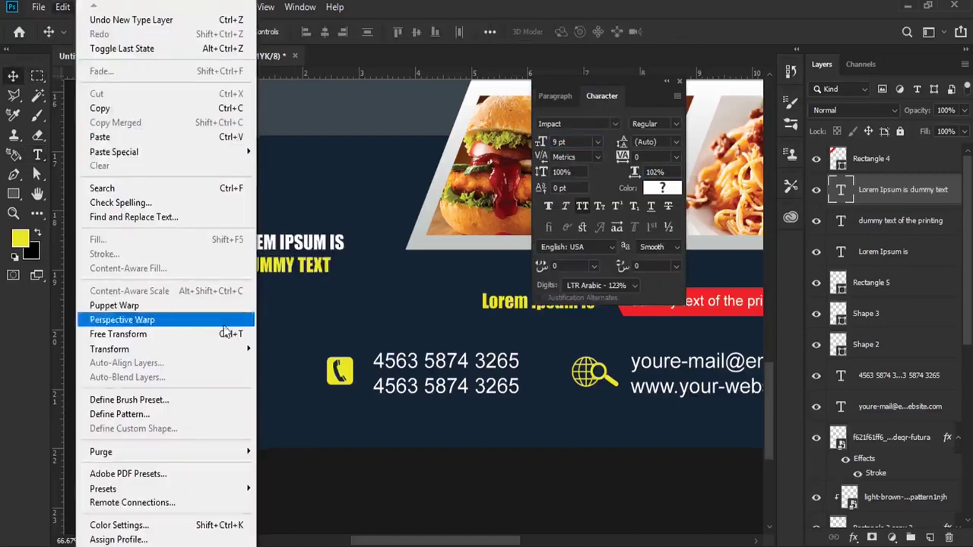
- Rotate the caption about -64° to run diagonally upward, scale it to 126%, and shift it right
left_click(228, 334)
mouse_move(351, 289)
left_mouse_down()
mouse_move(371, 222)
mouse_move(338, 207)
left_mouse_up()
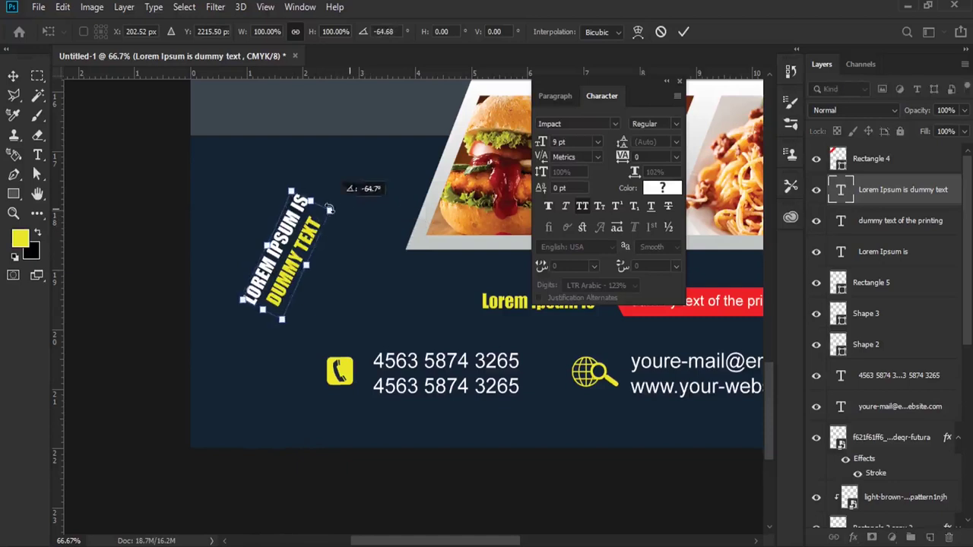
left_click_drag(332, 210, 365, 197)
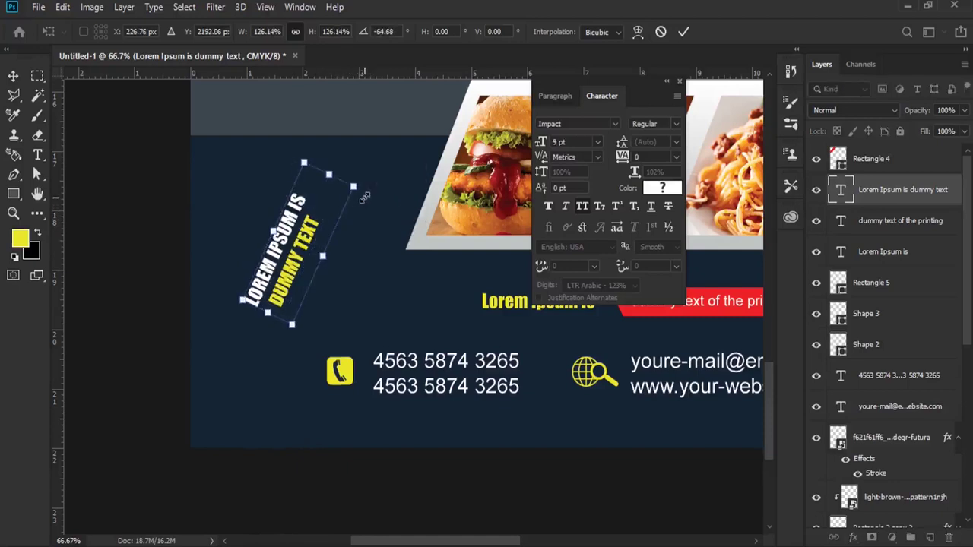
key("Return")
mouse_move(312, 217)
left_mouse_down()
mouse_move(327, 220)
mouse_move(319, 225)
left_mouse_up()
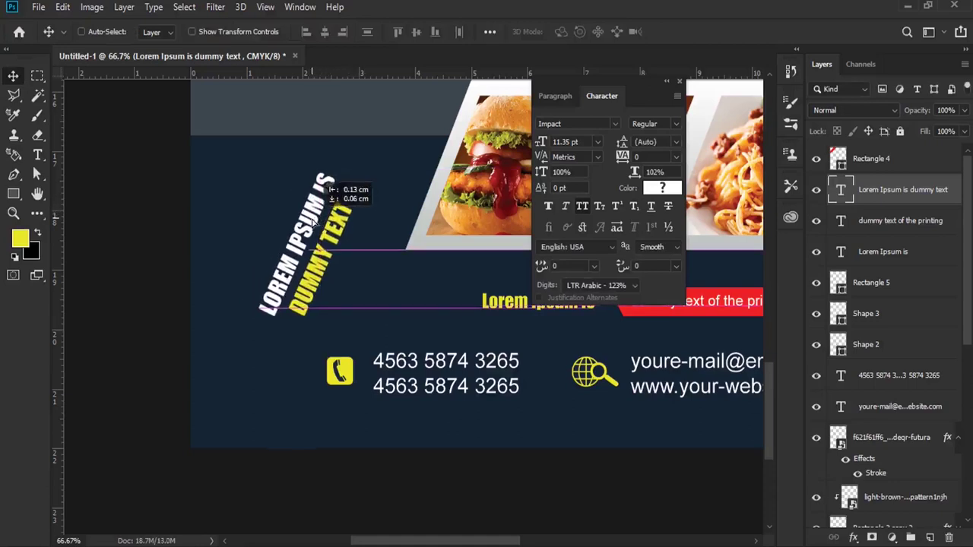
left_click(485, 60)
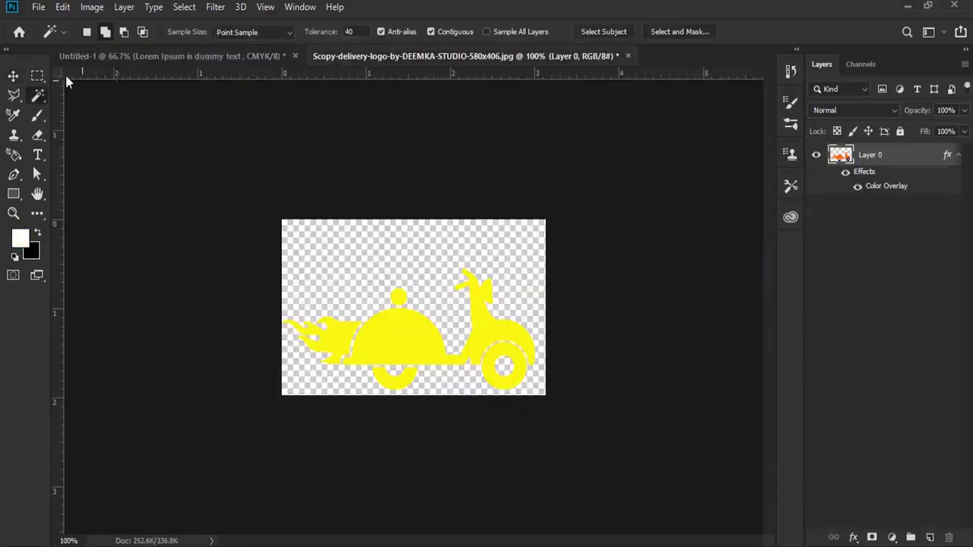
- Bring the yellow scooter logo into the flyer and rotate it to match the caption's tilt
key("v")
mouse_move(419, 315)
left_mouse_down()
mouse_move(271, 60)
mouse_move(299, 174)
mouse_move(327, 213)
left_mouse_up()
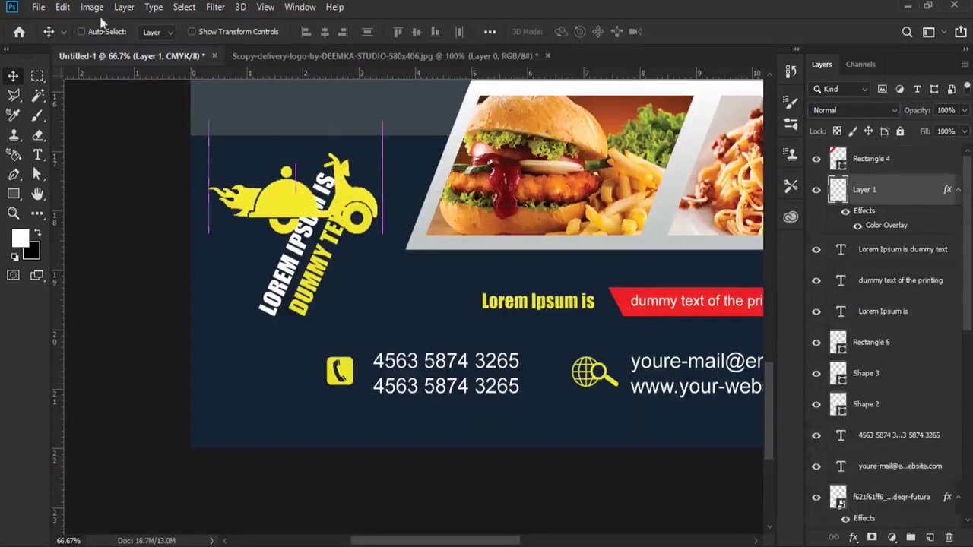
left_click(63, 6)
left_click(152, 334)
mouse_move(380, 249)
left_mouse_down()
mouse_move(368, 126)
mouse_move(279, 202)
left_mouse_up()
key("Return")
key("Up")
key("Up")
- Shrink the scooter logo to about 85% and nudge it beside the caption
left_click(63, 7)
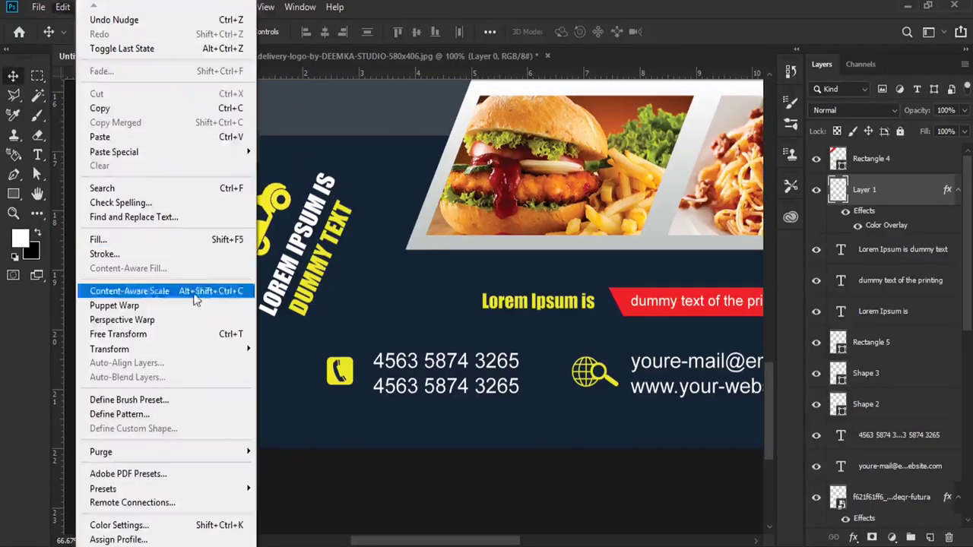
left_click(189, 333)
left_click_drag(289, 180, 279, 195)
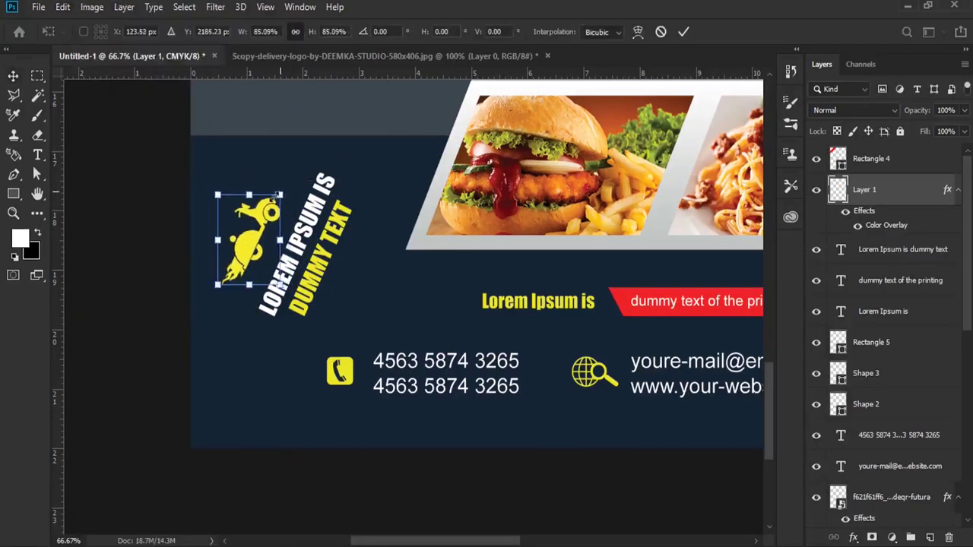
left_click_drag(320, 231, 334, 228)
key("Return")
key("Up")
key("Up")
key("Up")
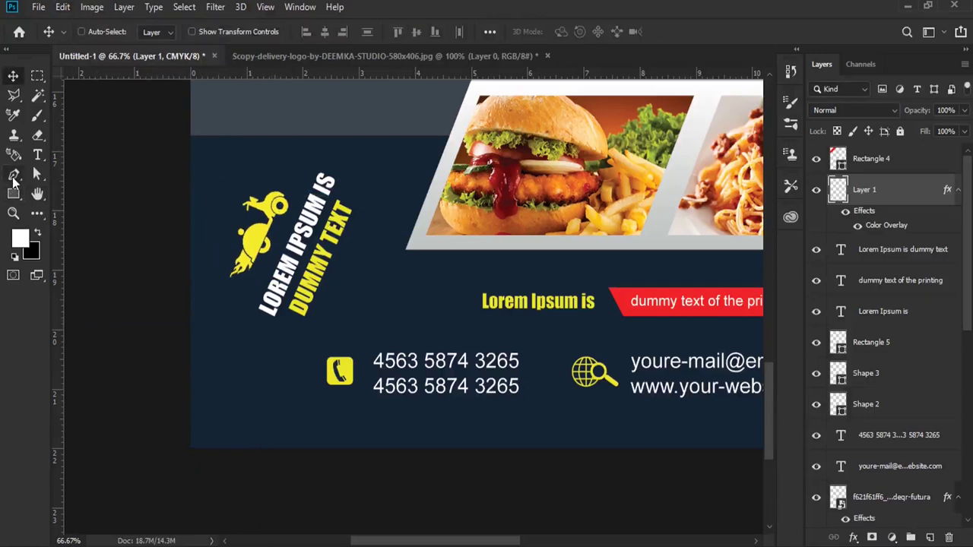
left_click(13, 174)
left_click(928, 537)
- Draw a triangle shape in the bottom-left corner and fill it yellow
left_click(170, 325)
left_click(333, 476)
left_click(142, 478)
left_click(169, 325)
left_click(268, 31)
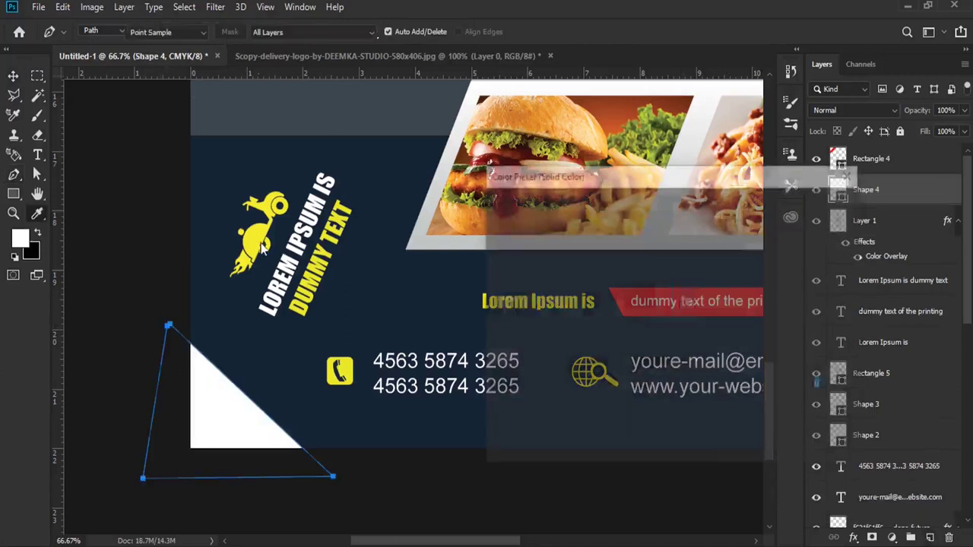
double_click(837, 189)
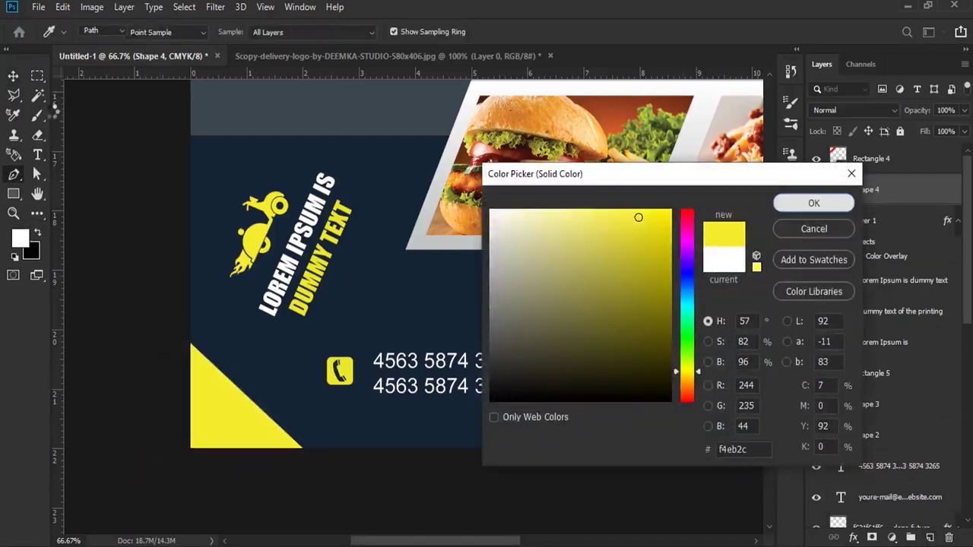
left_click(813, 204)
- Shift the yellow triangle slightly right, then zoom out to view the whole flyer
left_click(13, 76)
left_click_drag(302, 292, 314, 304)
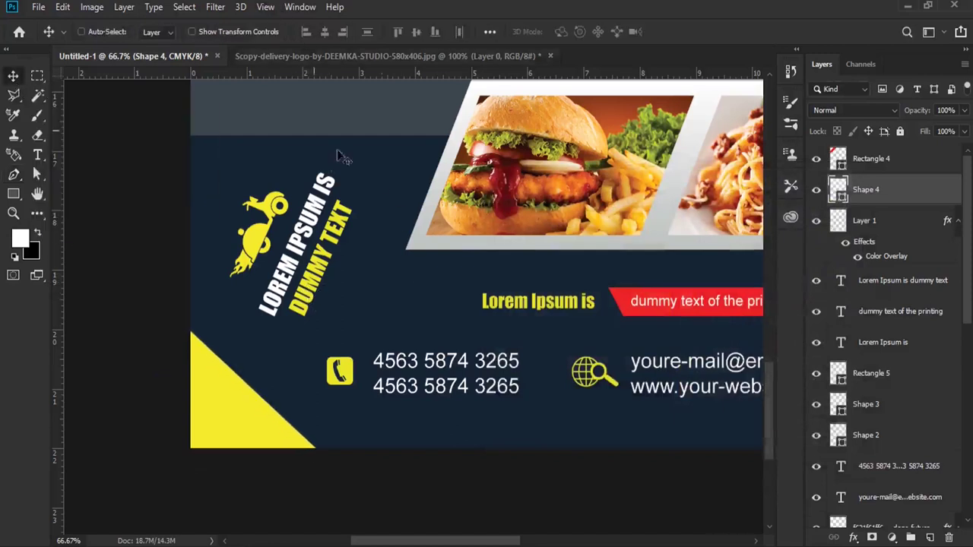
left_click_drag(471, 187, 438, 413)
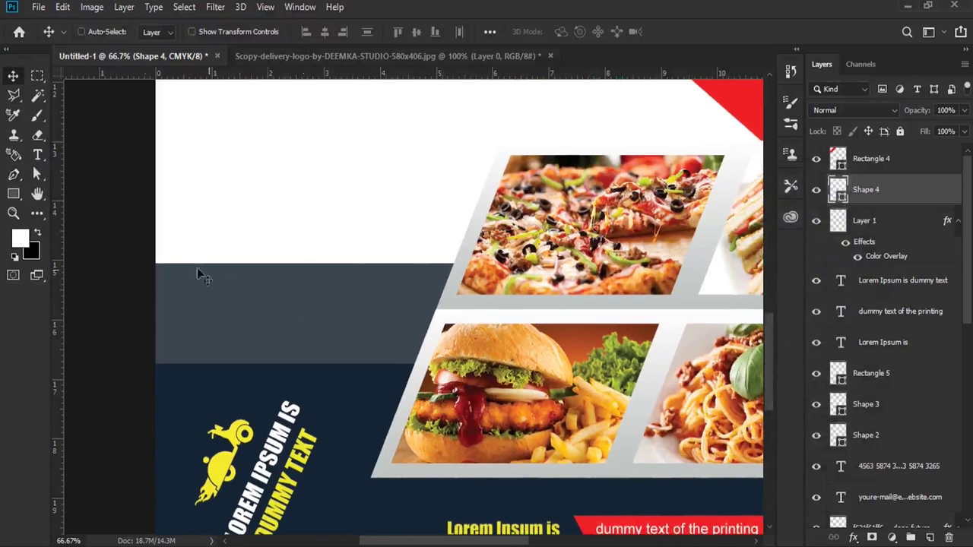
left_click(13, 213)
left_click(279, 256, "alt")
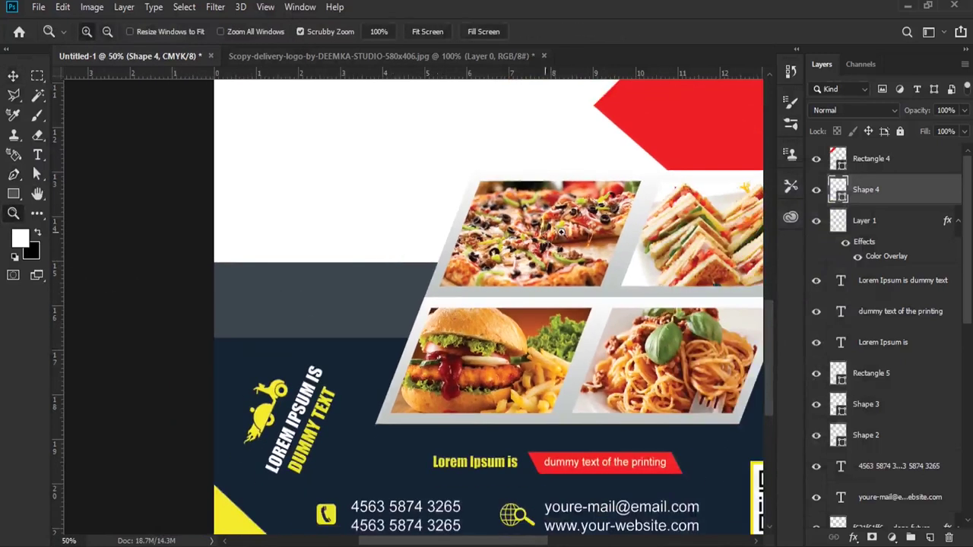
- Type a black 30 pt 'HOT FOOD / TIME' text layer on the red arrow and select it
left_click(509, 410)
left_click_drag(509, 411, 390, 428)
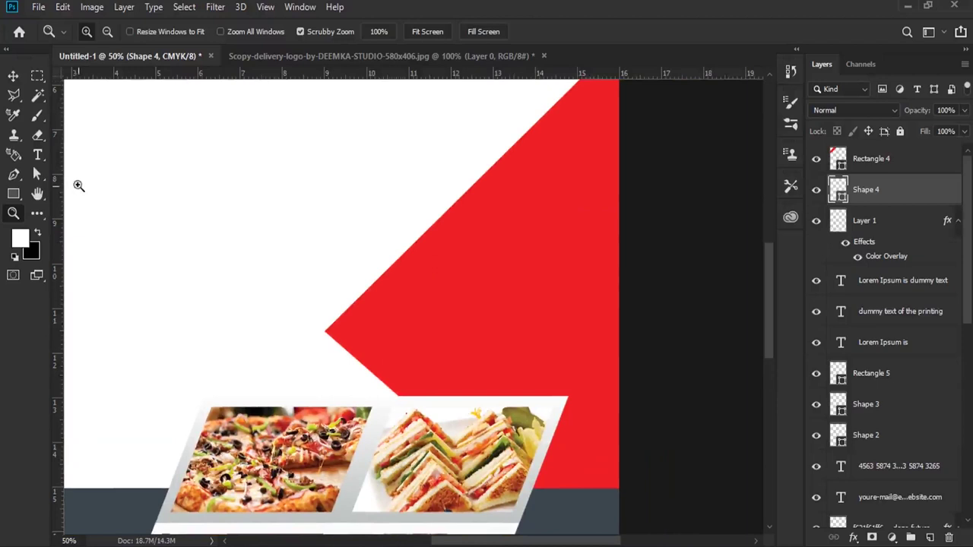
left_click(38, 154)
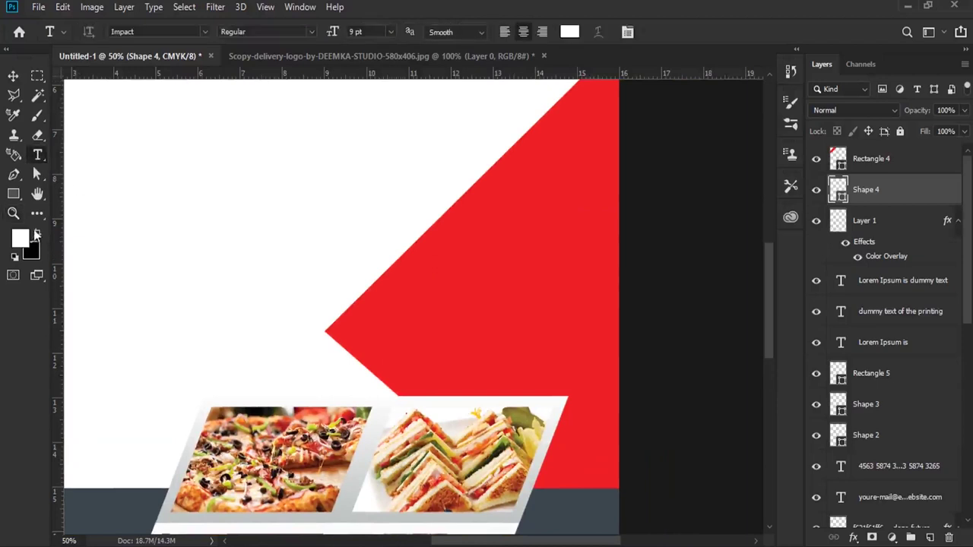
key("x")
left_click(439, 248)
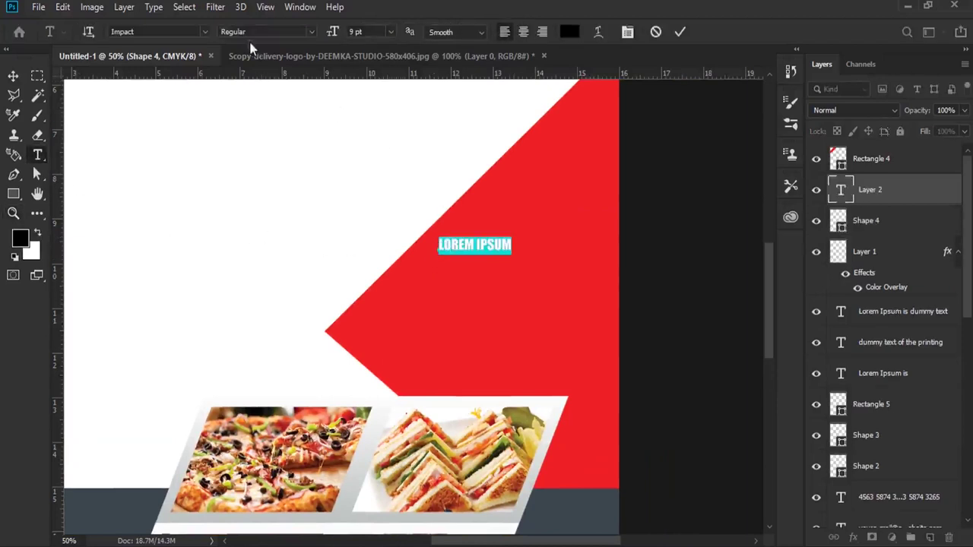
left_click_drag(332, 34, 357, 34)
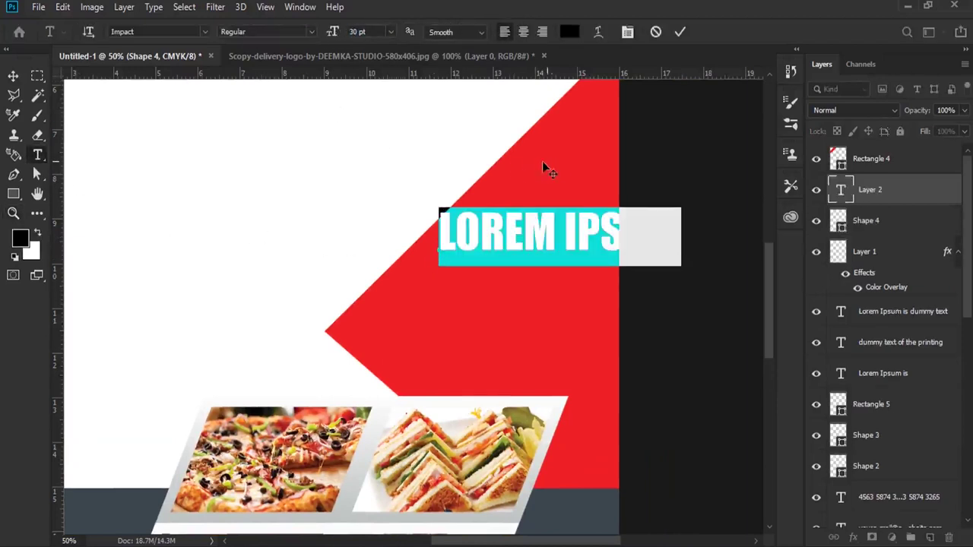
type("H")
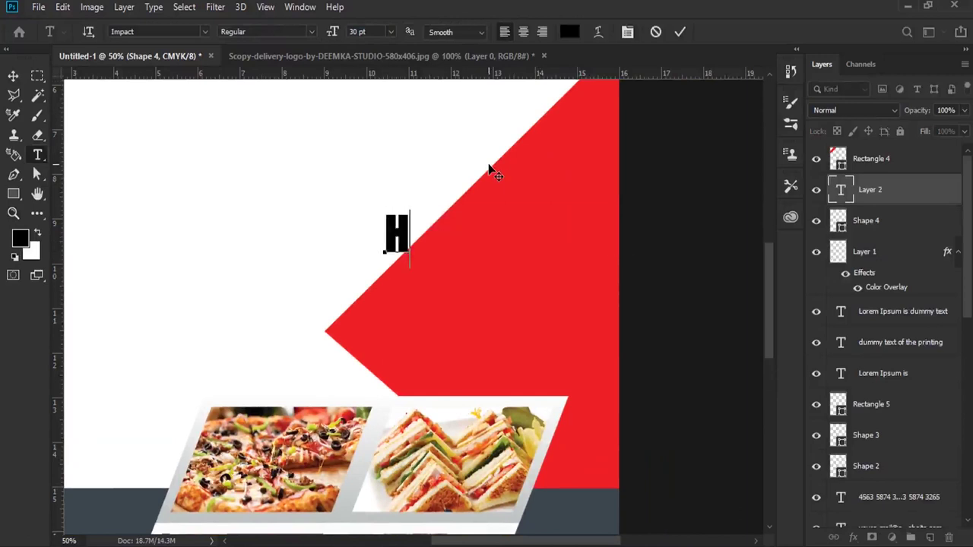
type("OT ")
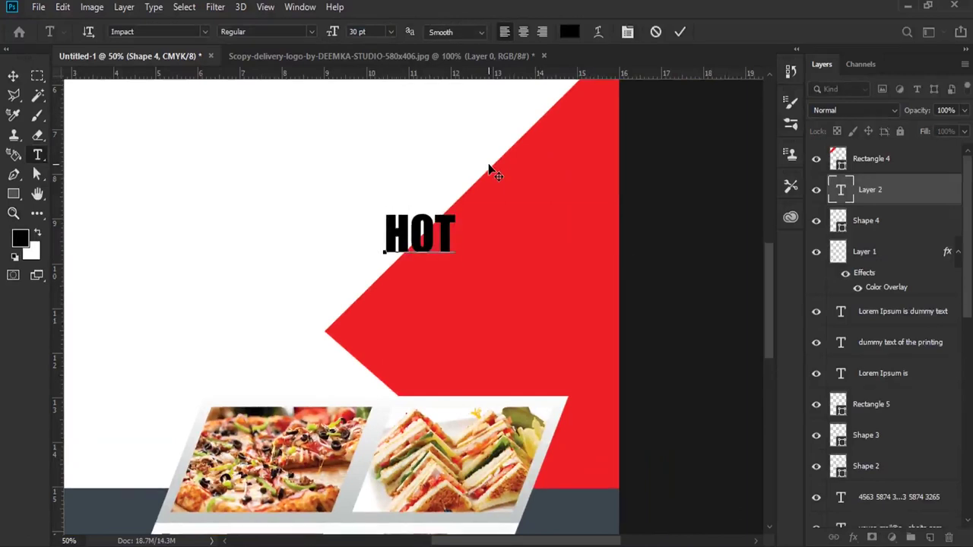
type("FO")
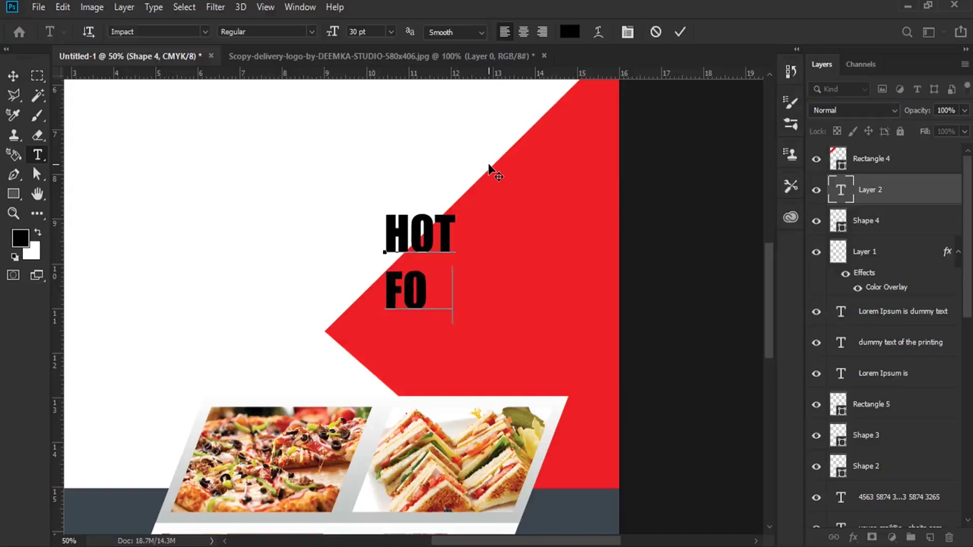
type("OD")
key("Return")
type("TI")
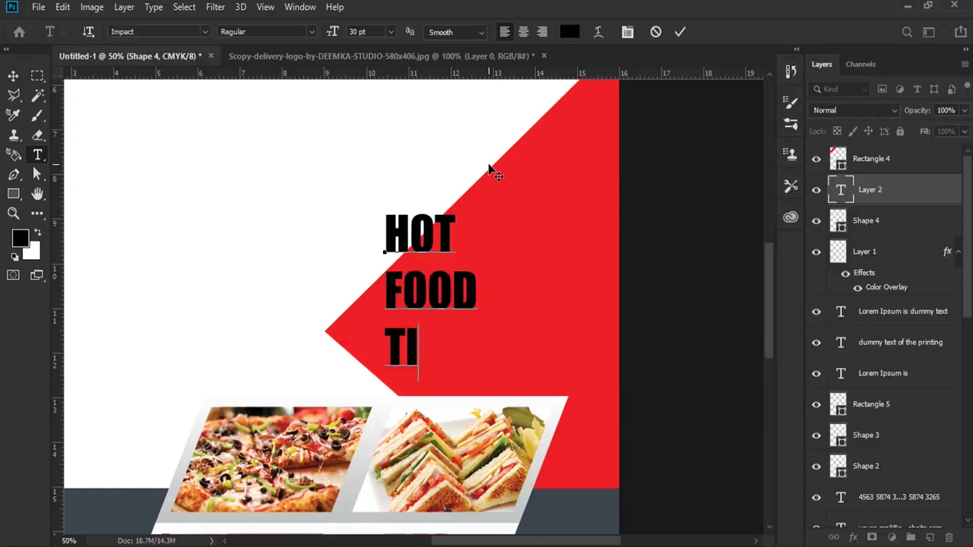
type("ME")
left_click_drag(469, 364, 296, 174)
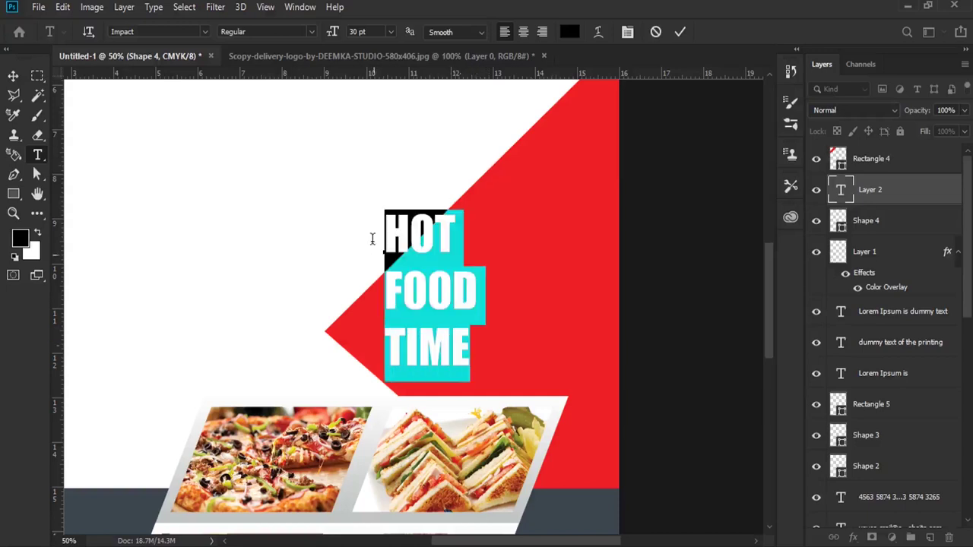
left_click(204, 31)
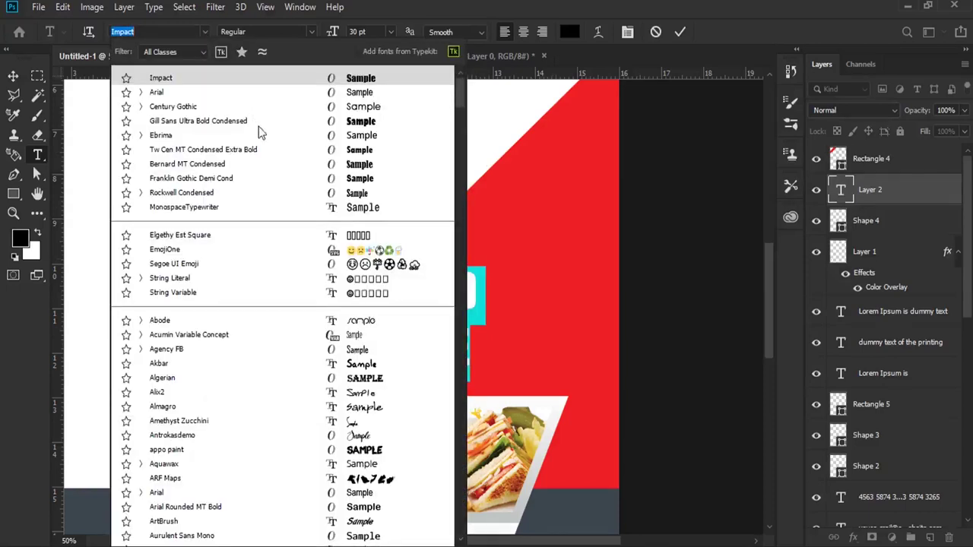
- Set the headline to Bernard MT Condensed at 41 pt, wider letters, and move it higher
left_click(312, 172)
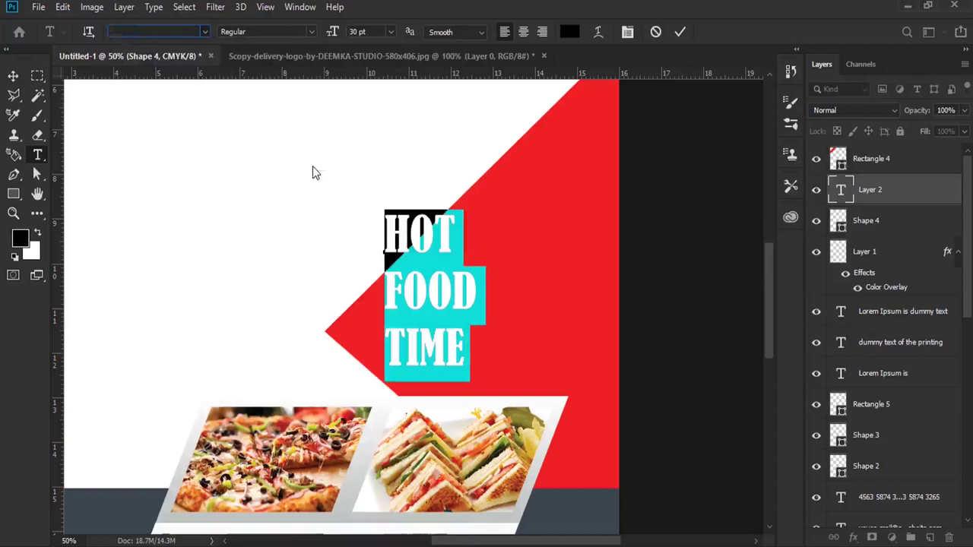
left_click(624, 32)
left_click_drag(633, 172, 662, 176)
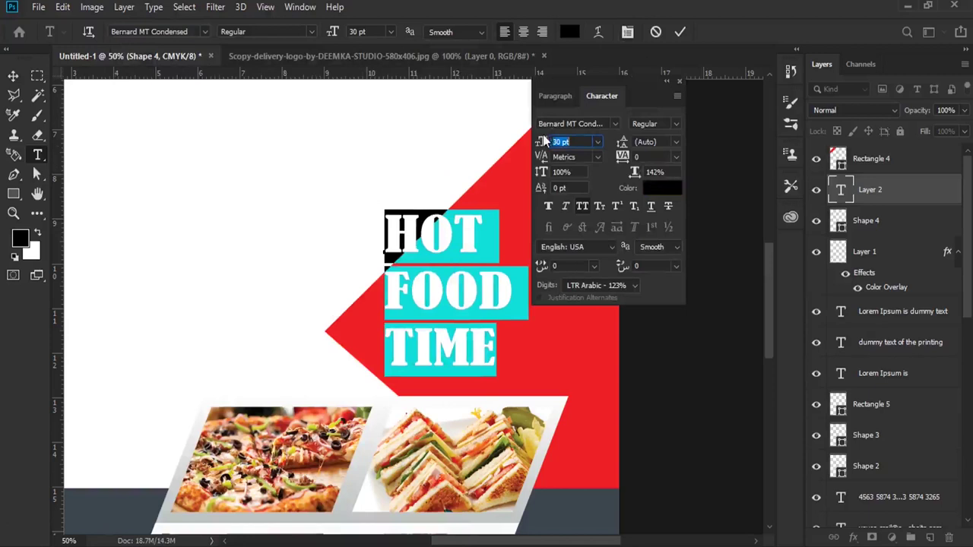
left_click_drag(544, 138, 566, 139)
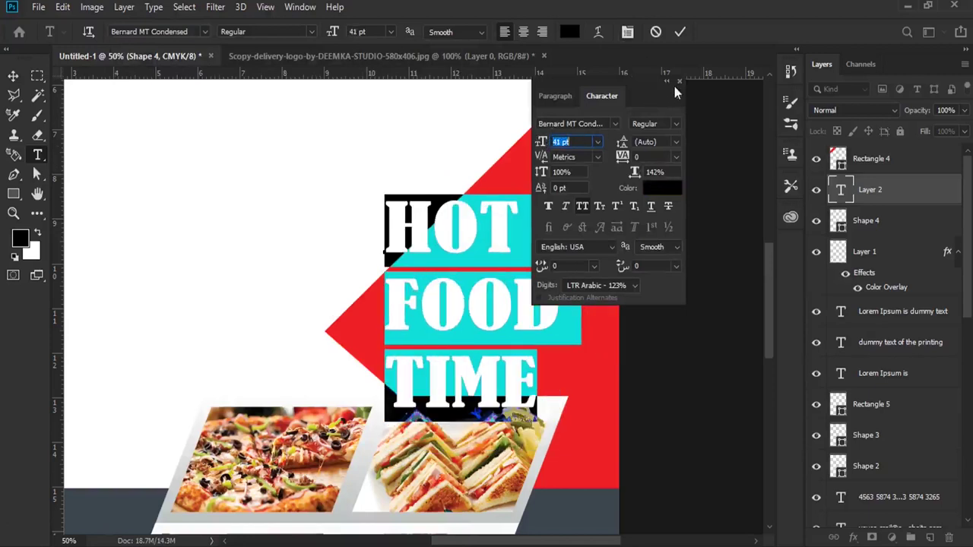
left_click_drag(550, 191, 550, 137)
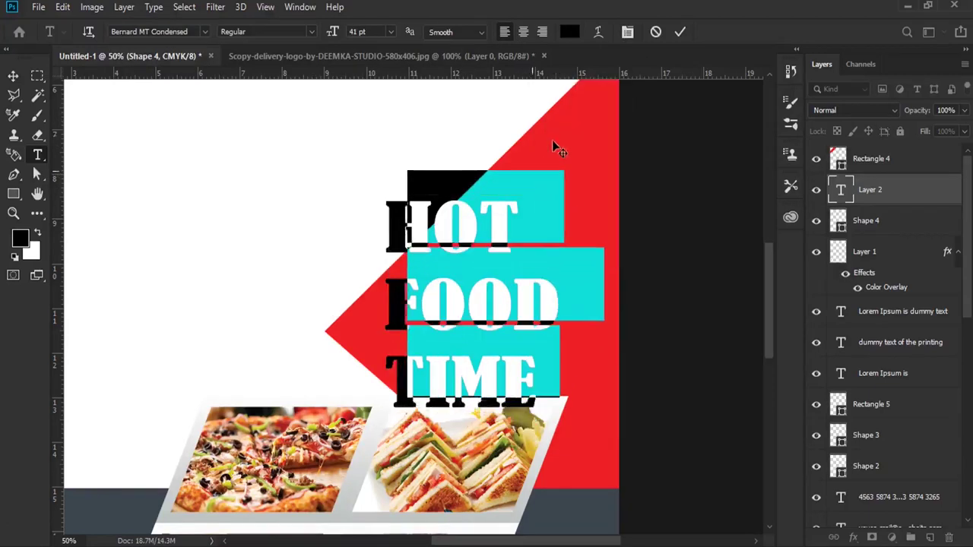
- Widen the headline line spacing to 45.44 pt and make all its text white
left_click(635, 33)
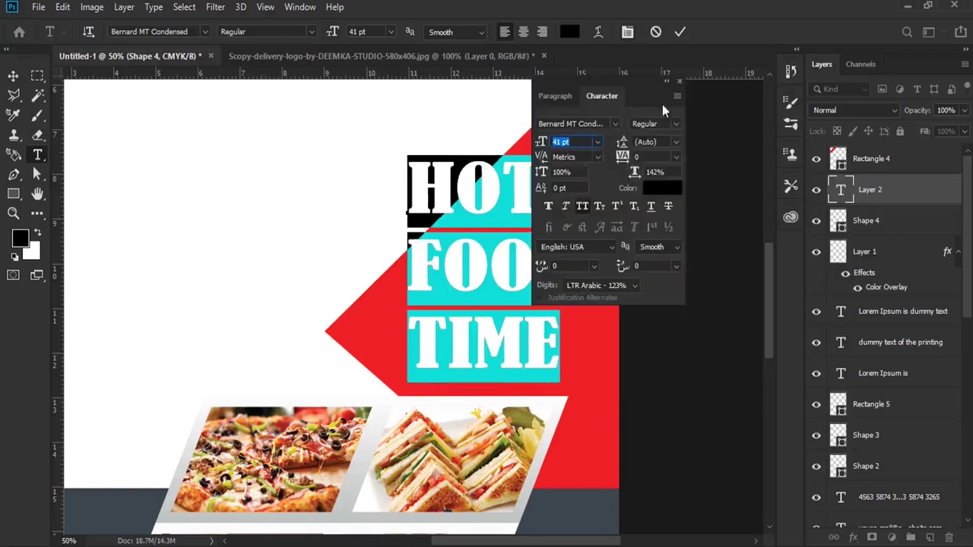
left_click_drag(623, 142, 622, 145)
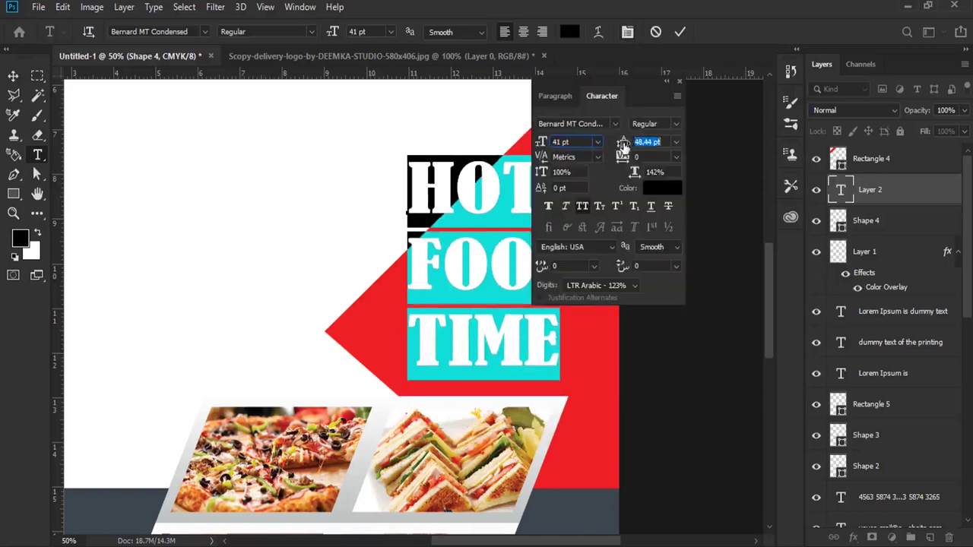
left_click_drag(622, 146, 689, 89)
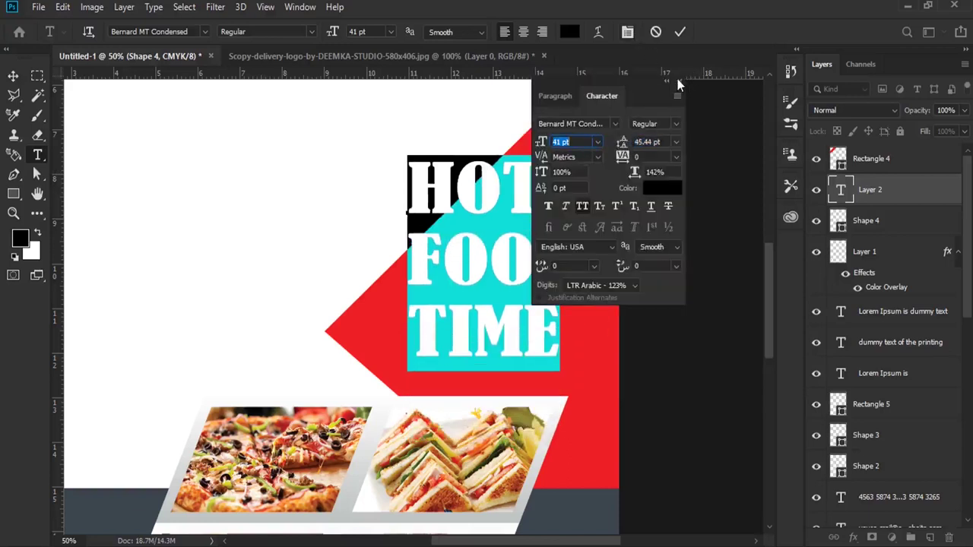
left_click(459, 248)
double_click(459, 248)
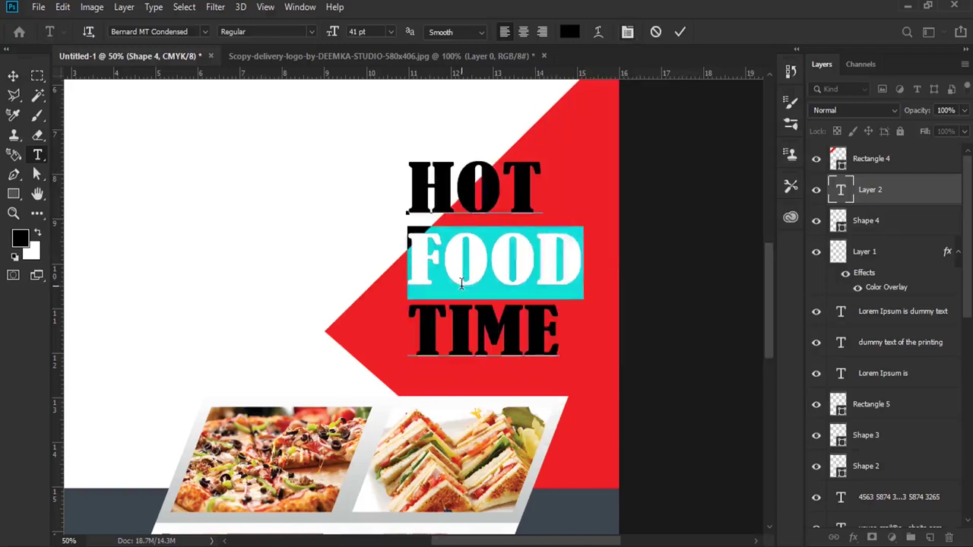
triple_click(460, 282)
key("ctrl+a")
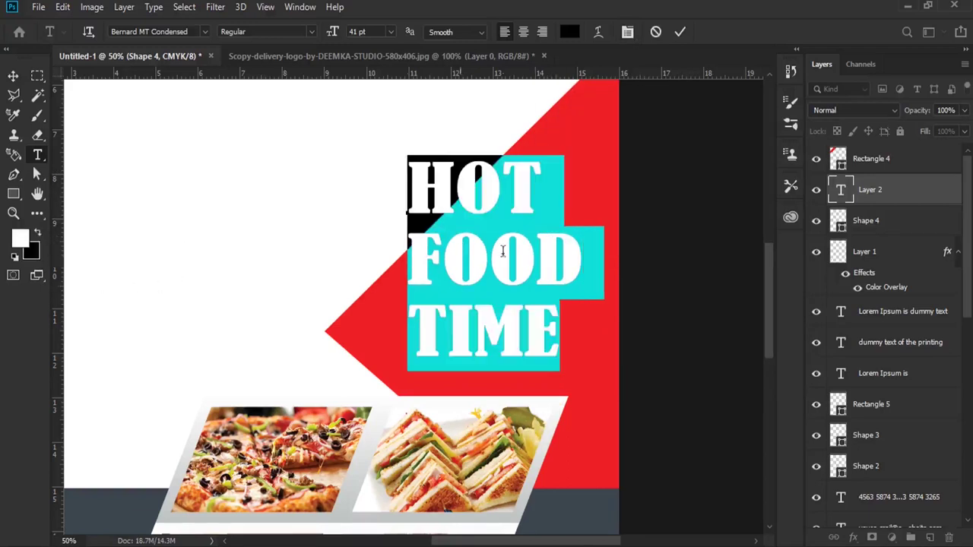
left_click(37, 232)
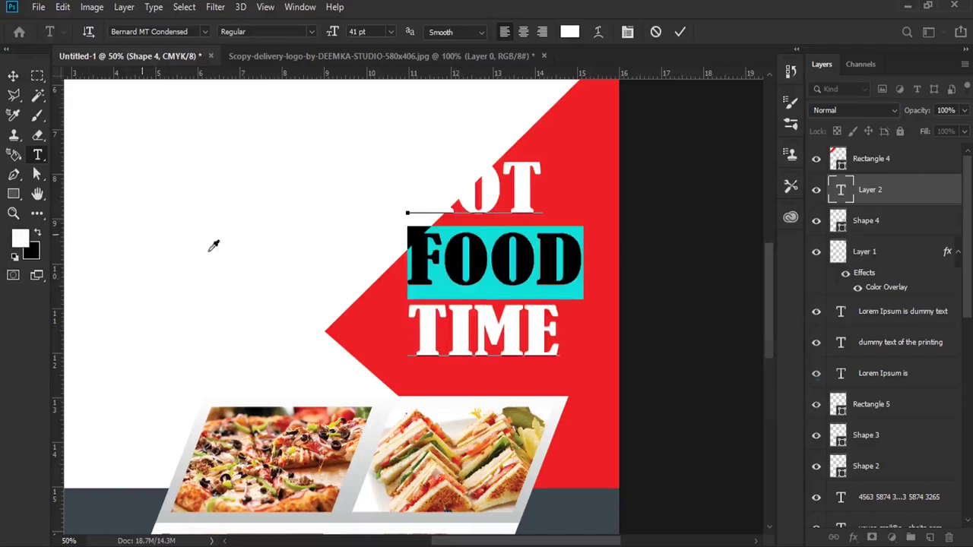
- Color the selected word FOOD yellow and commit the headline text
left_click(19, 239)
left_click(688, 370)
left_click(663, 222)
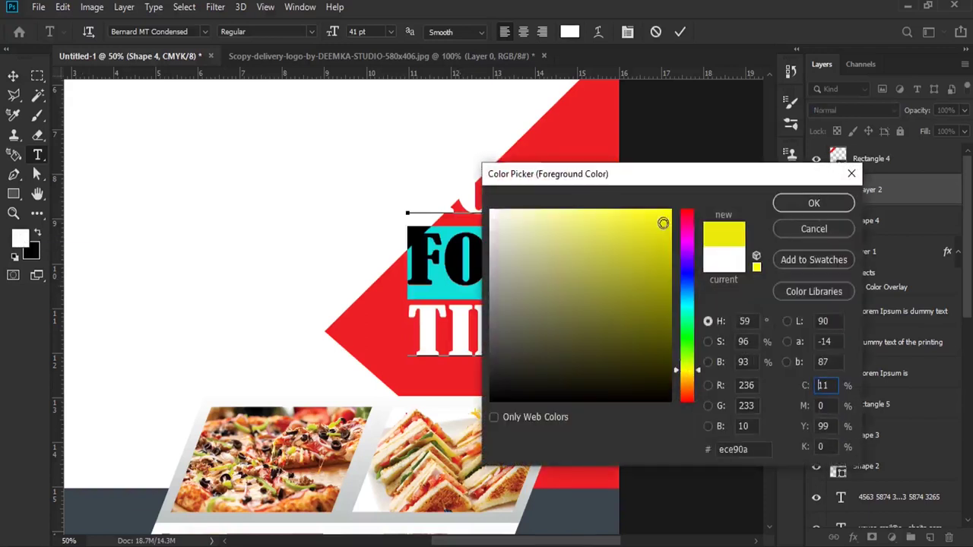
left_click(814, 204)
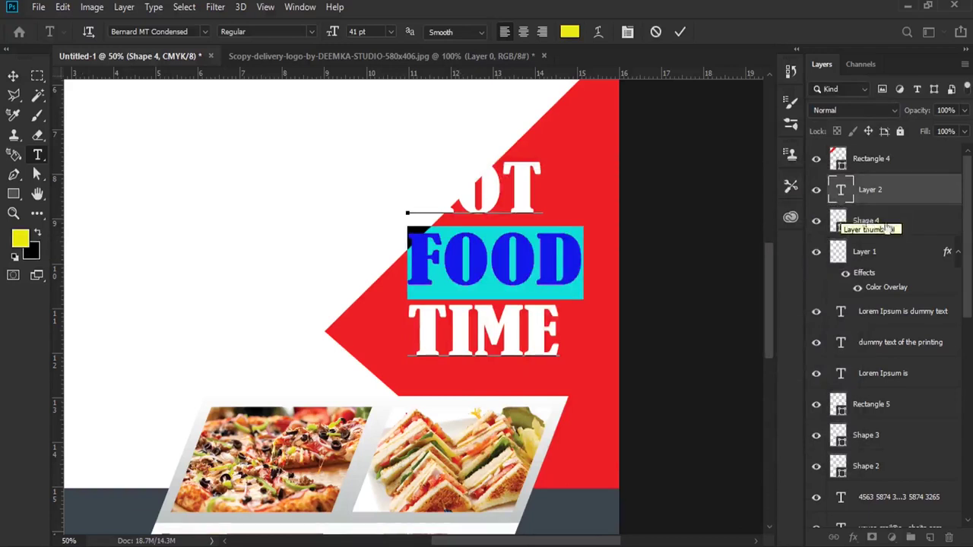
left_click(894, 199)
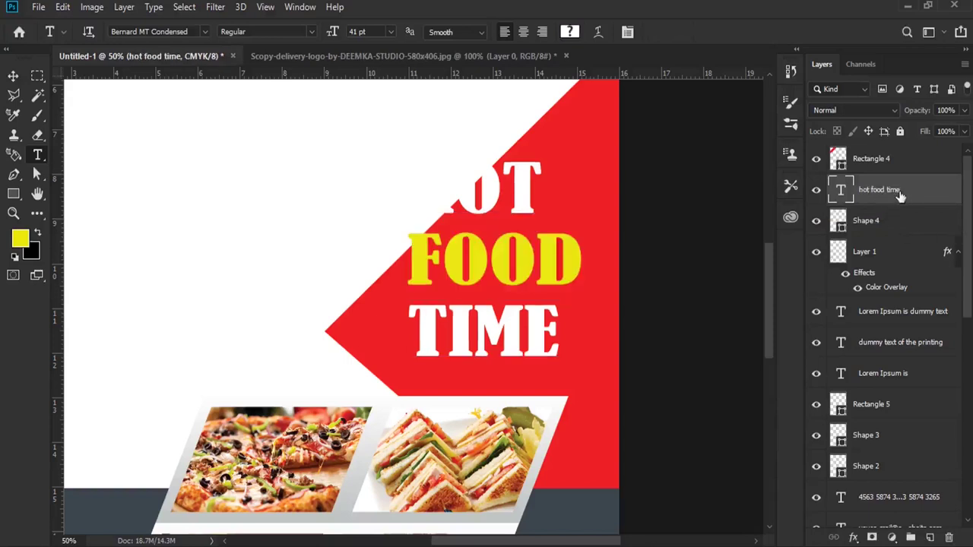
- Scale the HOT FOOD TIME headline up about 116% and nudge it slightly right and down
left_click(64, 8)
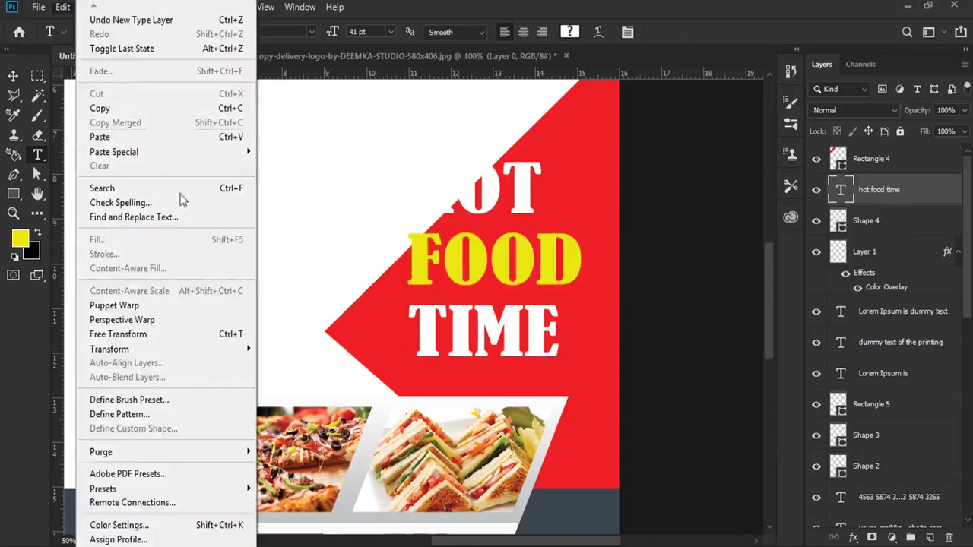
left_click(220, 335)
left_click_drag(405, 157, 372, 127)
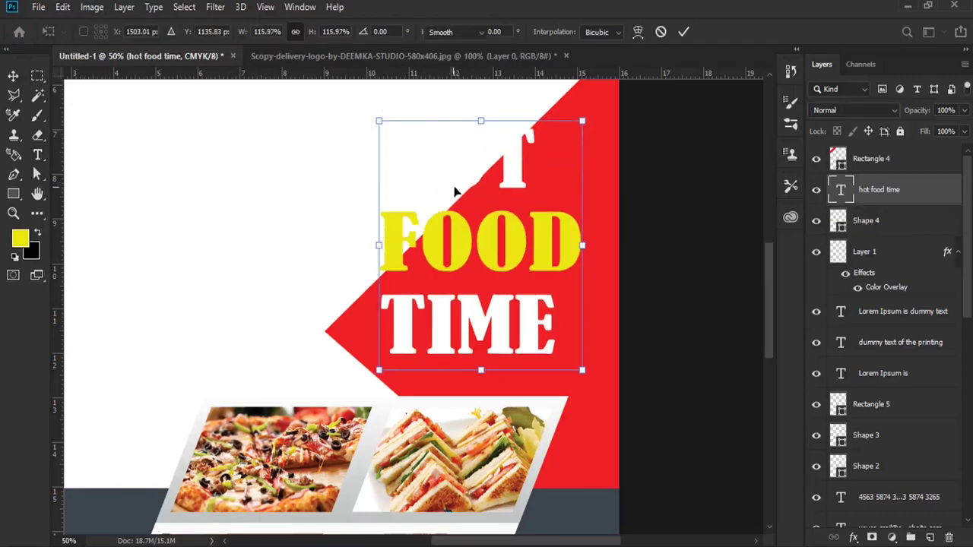
key("Return")
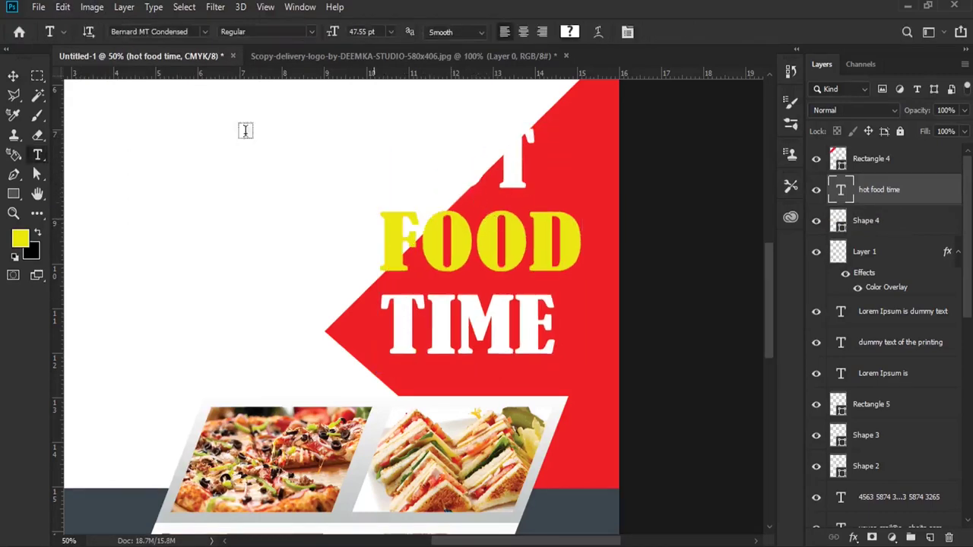
left_click(14, 76)
left_click_drag(474, 208, 482, 217)
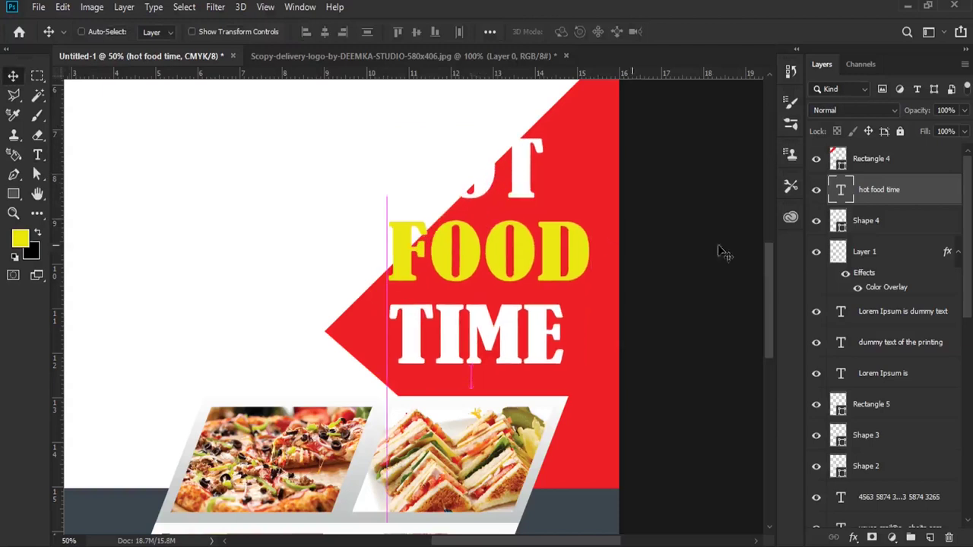
right_click(894, 173)
- Add a drop shadow to the hot food time layer and make it smaller and closer
left_click(904, 193)
right_click(905, 193)
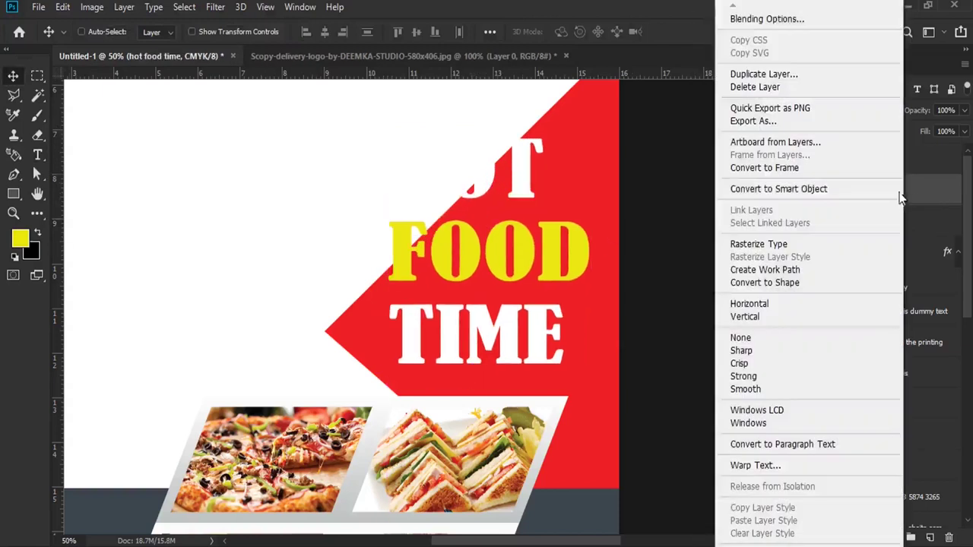
left_click(783, 19)
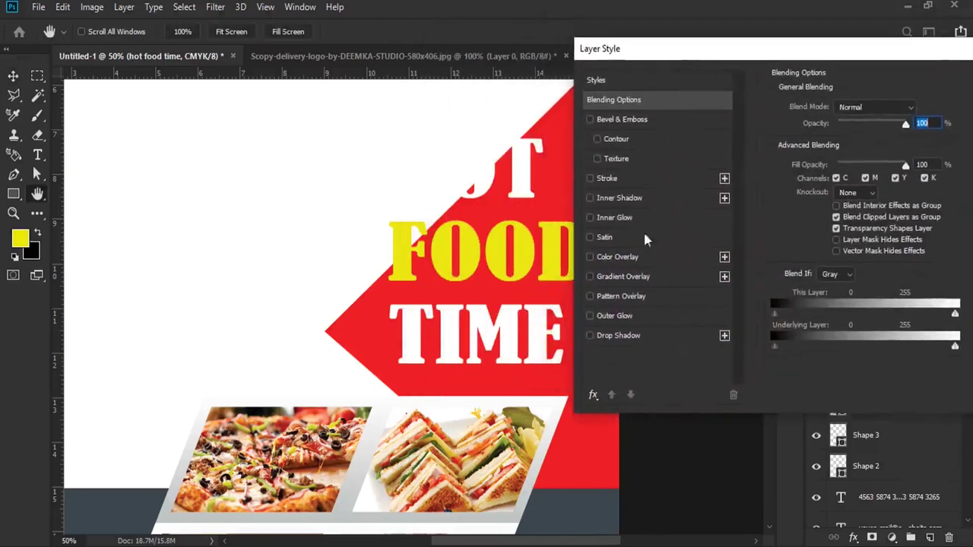
left_click(617, 336)
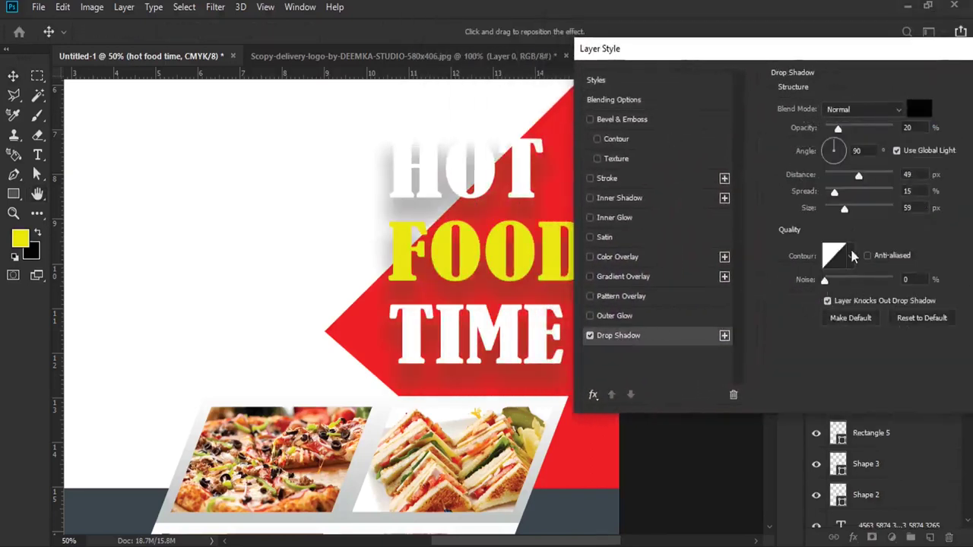
left_click_drag(846, 218, 830, 219)
left_click_drag(859, 176, 835, 180)
mouse_move(838, 129)
left_mouse_down()
mouse_move(852, 131)
mouse_move(839, 129)
left_mouse_up()
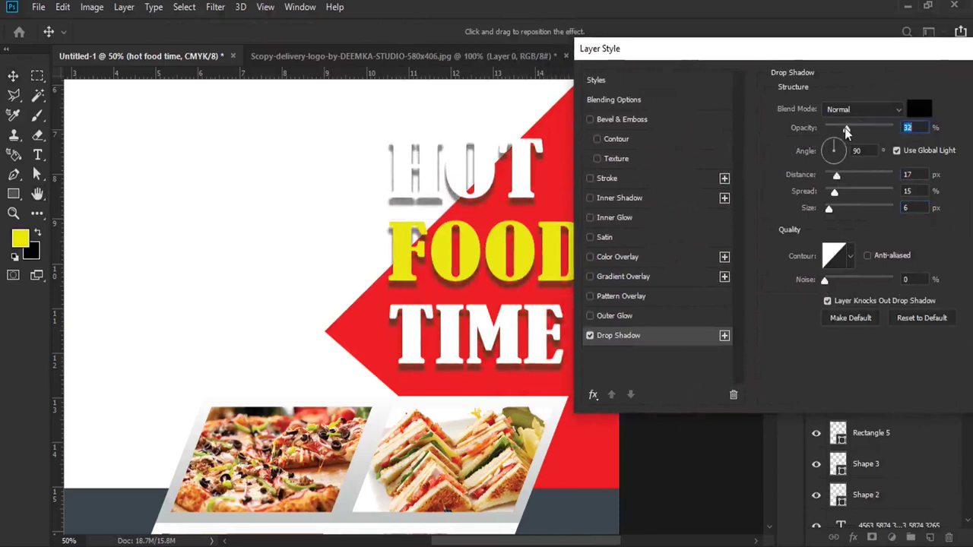
- Set the headline shadow to opacity 11%, distance 21 px, spread 1%, size 16 px and apply
left_click_drag(839, 129, 837, 130)
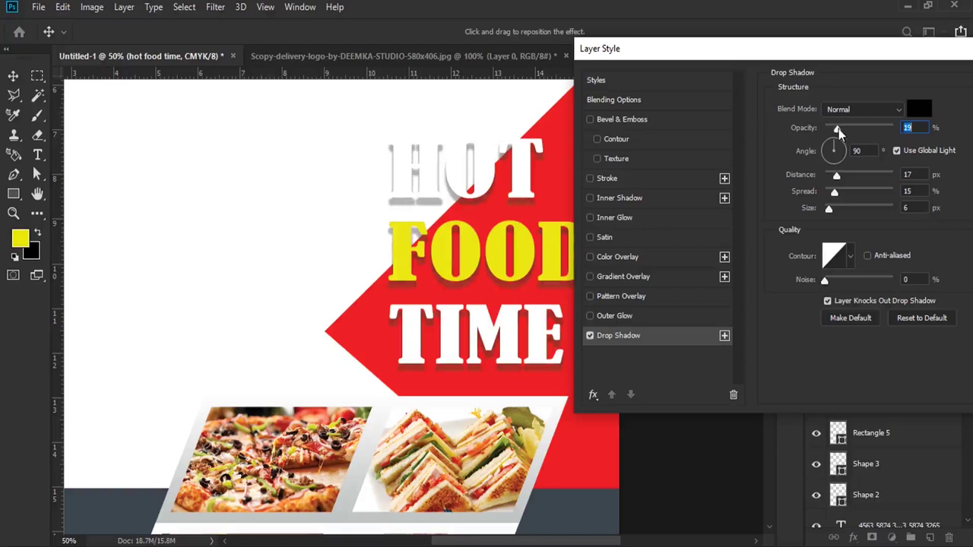
mouse_move(837, 176)
left_mouse_down()
mouse_move(831, 182)
mouse_move(836, 176)
left_mouse_up()
left_click_drag(839, 129, 832, 130)
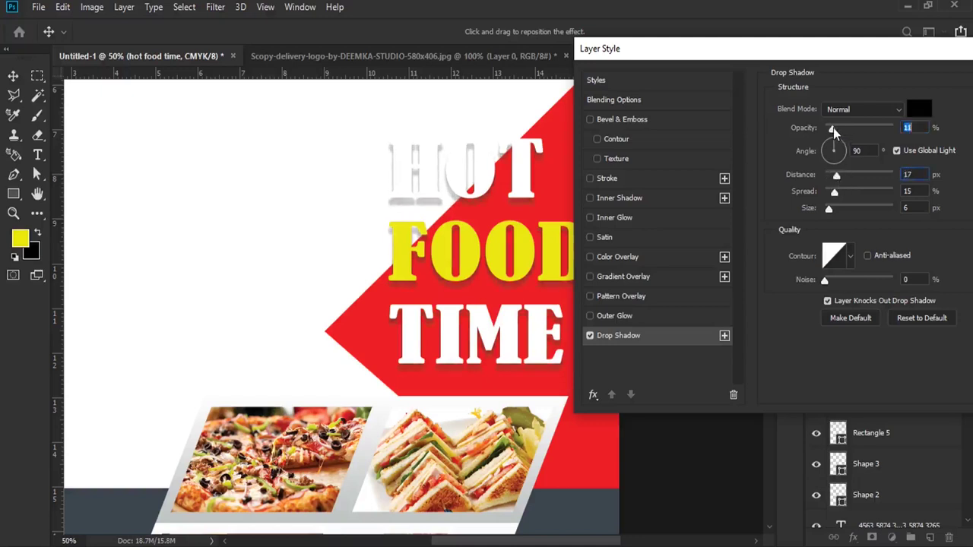
mouse_move(532, 233)
left_mouse_down()
mouse_move(523, 228)
mouse_move(530, 242)
left_mouse_up()
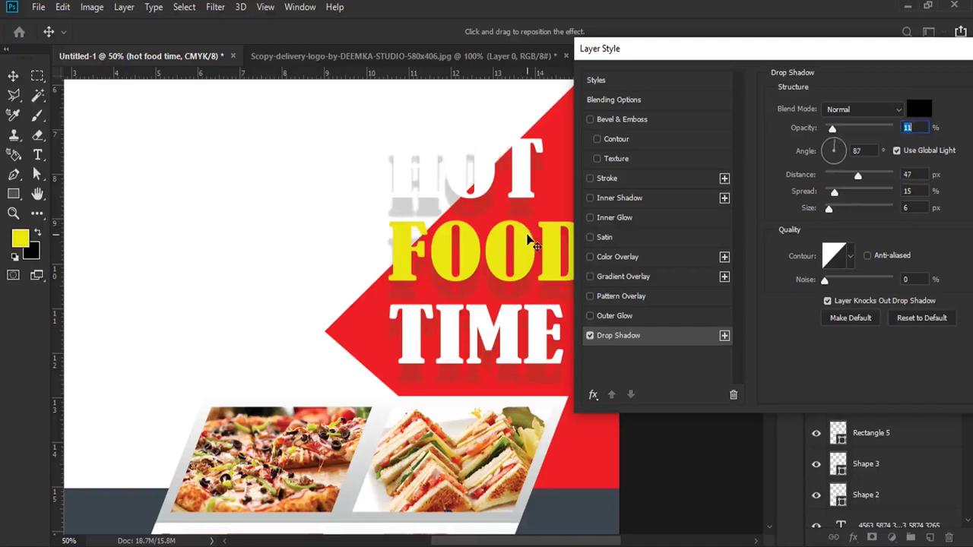
left_click_drag(532, 242, 528, 233)
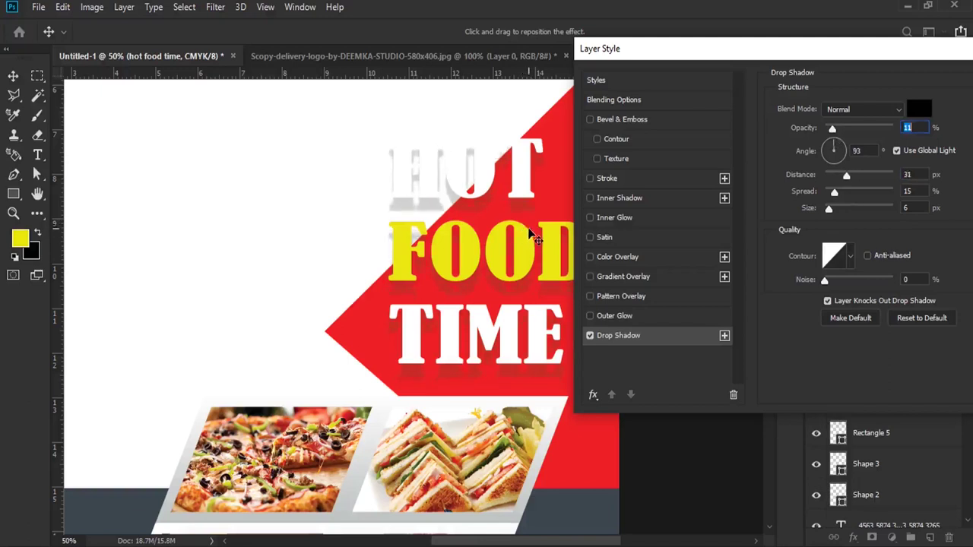
left_click_drag(833, 192, 835, 219)
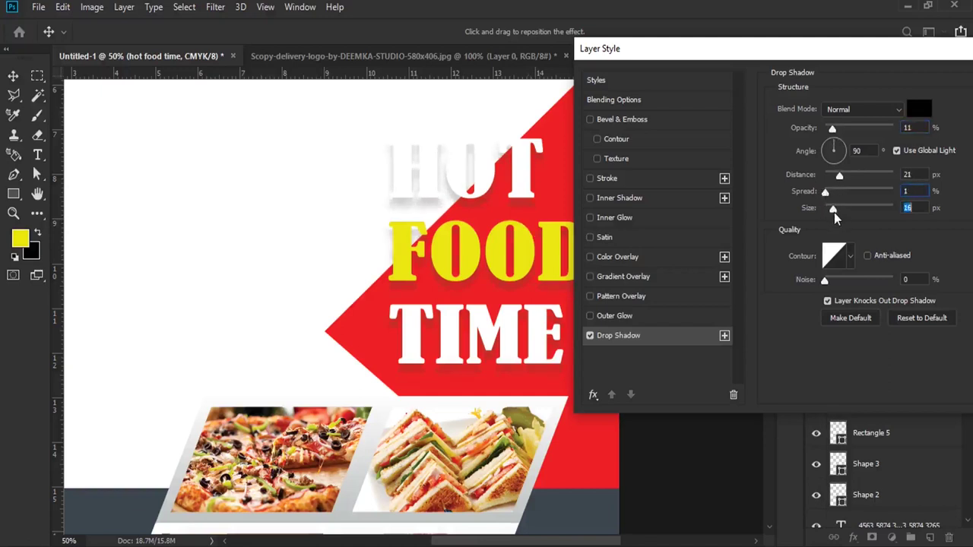
left_click_drag(835, 48, 697, 59)
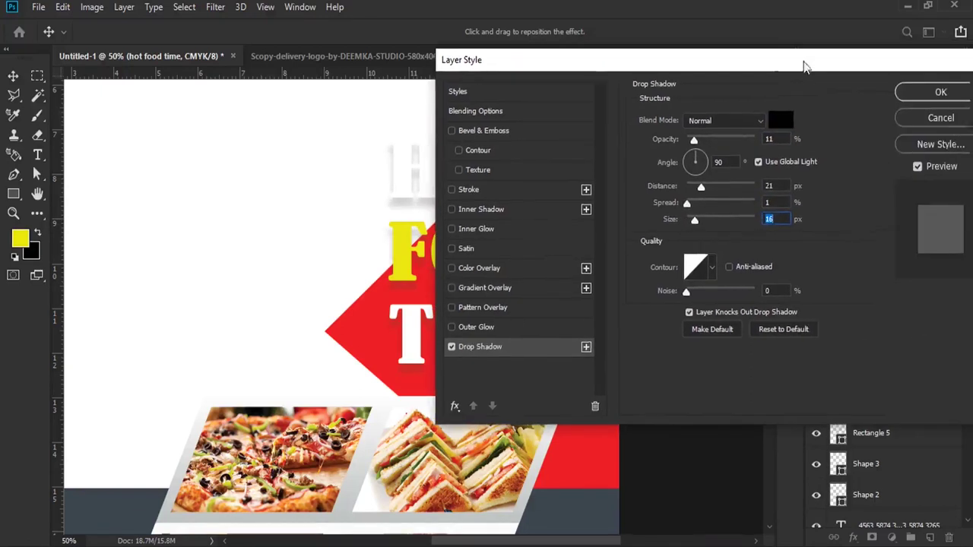
left_click(940, 92)
left_click(266, 6)
- Open the wallpaper Food folder and drag the hgt steak photo onto the flyer
left_click(379, 152)
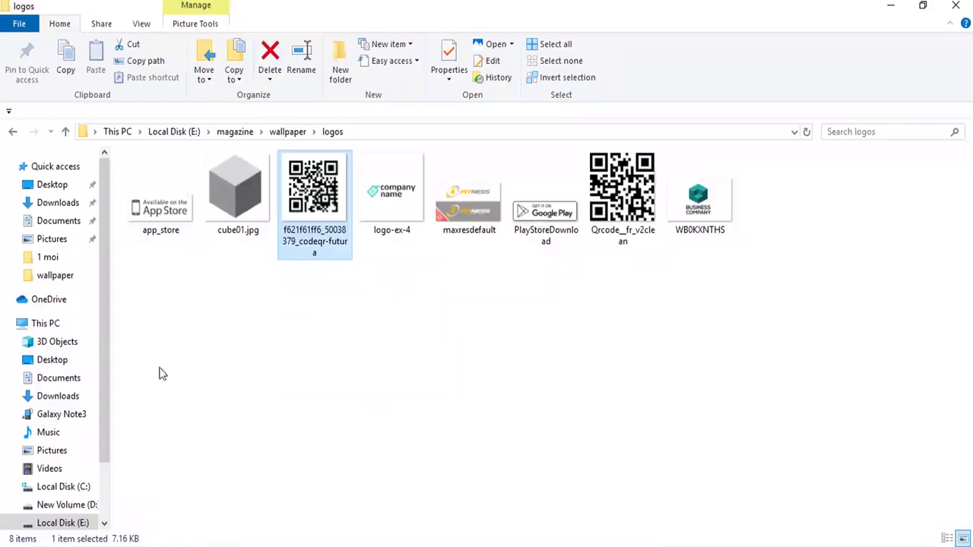
left_click(15, 133)
double_click(703, 190)
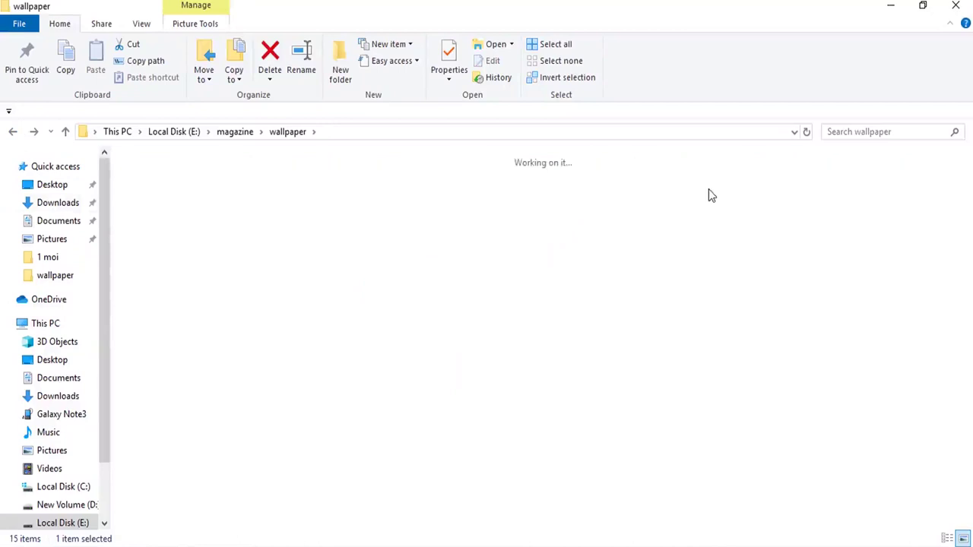
scroll(462, 357, "down", 2)
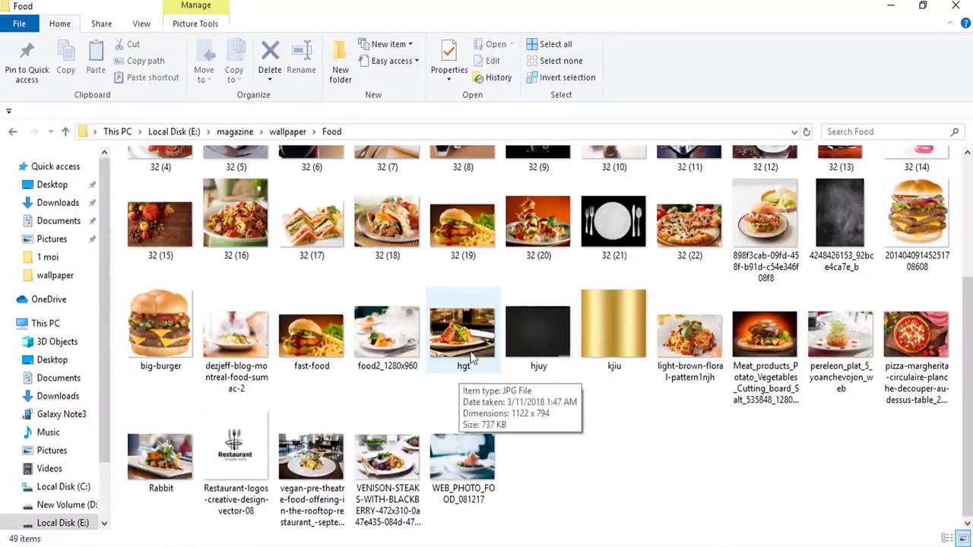
left_click(467, 348)
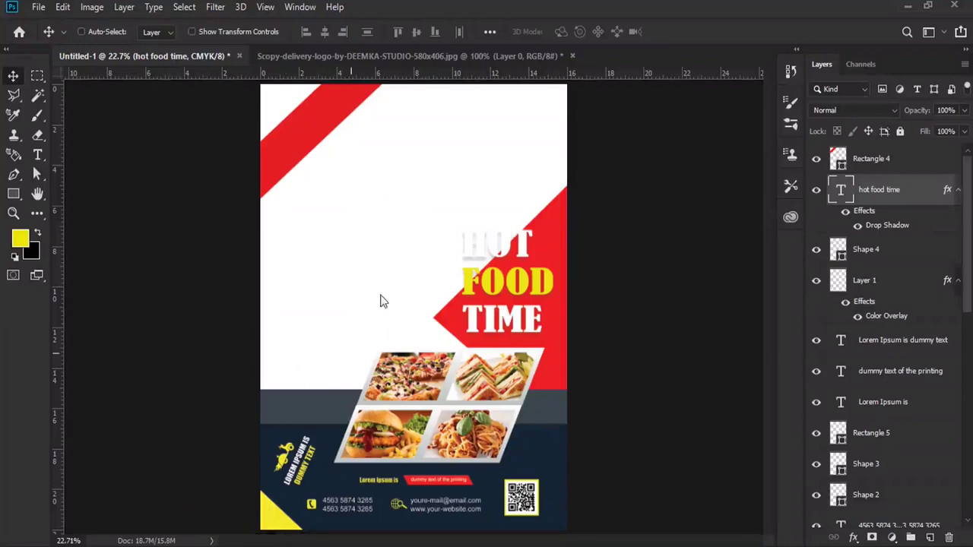
left_click_drag(463, 334, 380, 299)
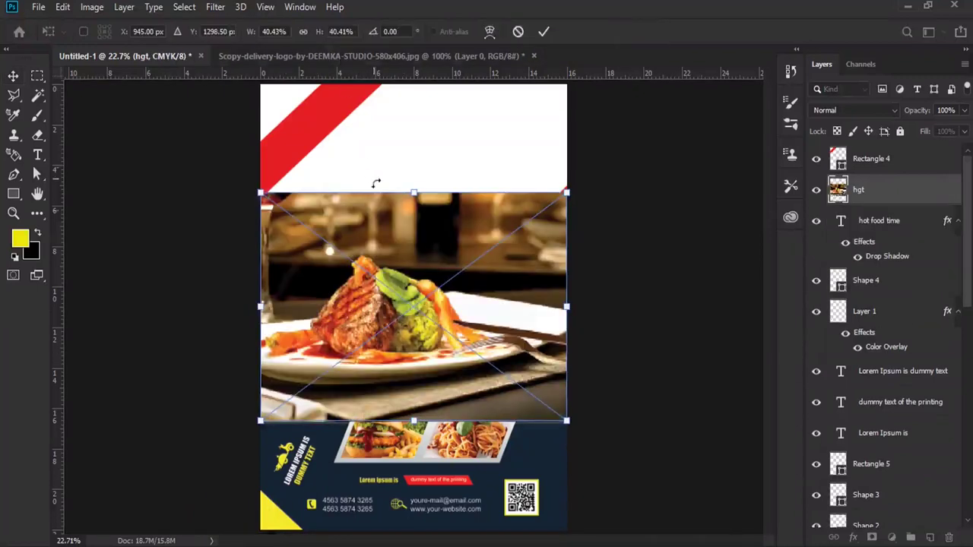
- Enlarge the hgt steak photo and move it to the flyer's top
left_click_drag(250, 34, 258, 36)
mouse_move(430, 299)
left_mouse_down()
mouse_move(431, 238)
mouse_move(448, 238)
left_mouse_up()
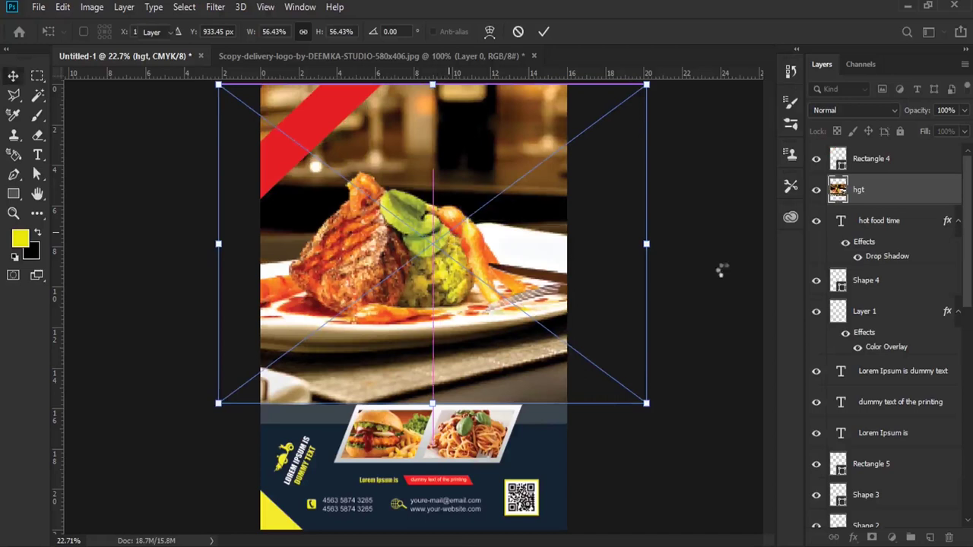
key("Return")
- Move the hgt layer below Shape 1, shift the photo up slightly, and select the headline layer
left_click_drag(917, 196, 918, 532)
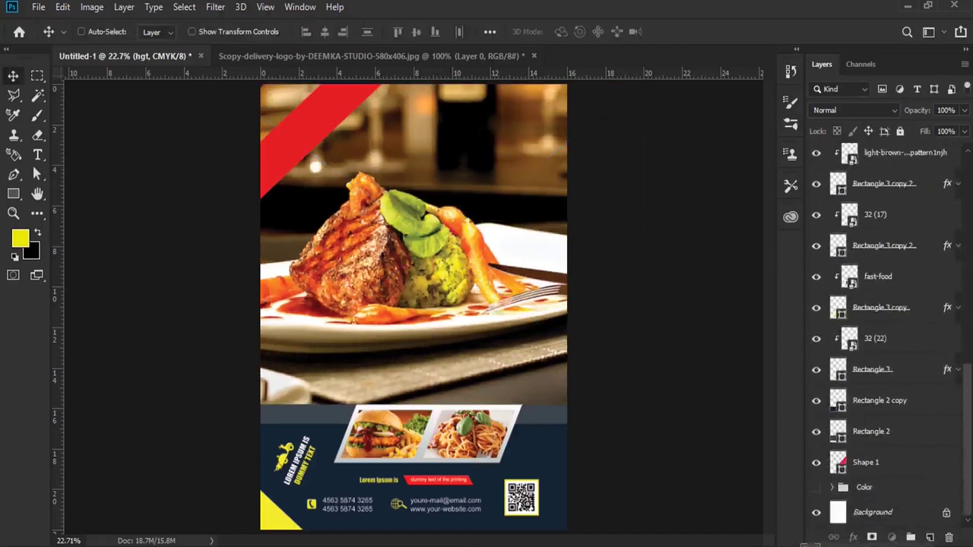
mouse_move(918, 532)
left_mouse_down()
mouse_move(897, 456)
mouse_move(898, 470)
left_mouse_up()
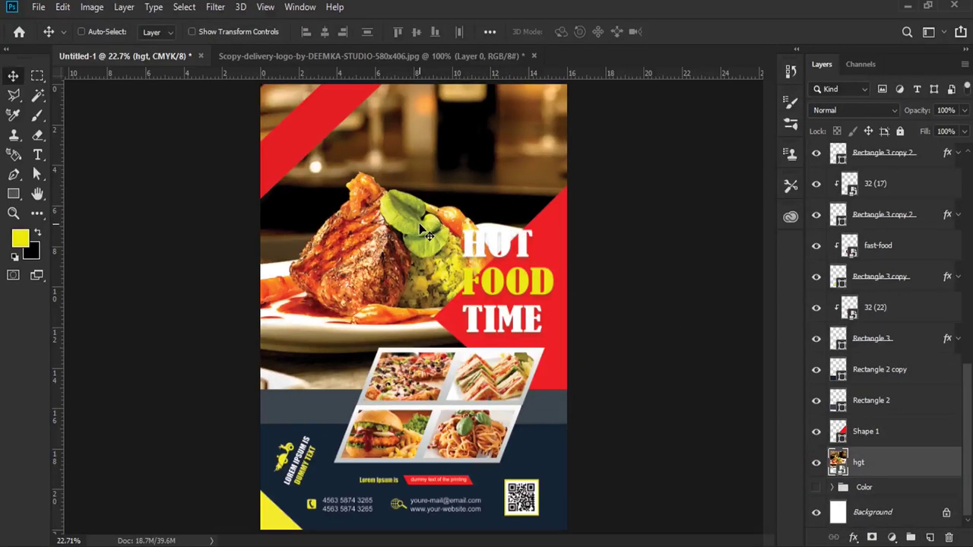
left_click_drag(429, 220, 424, 210)
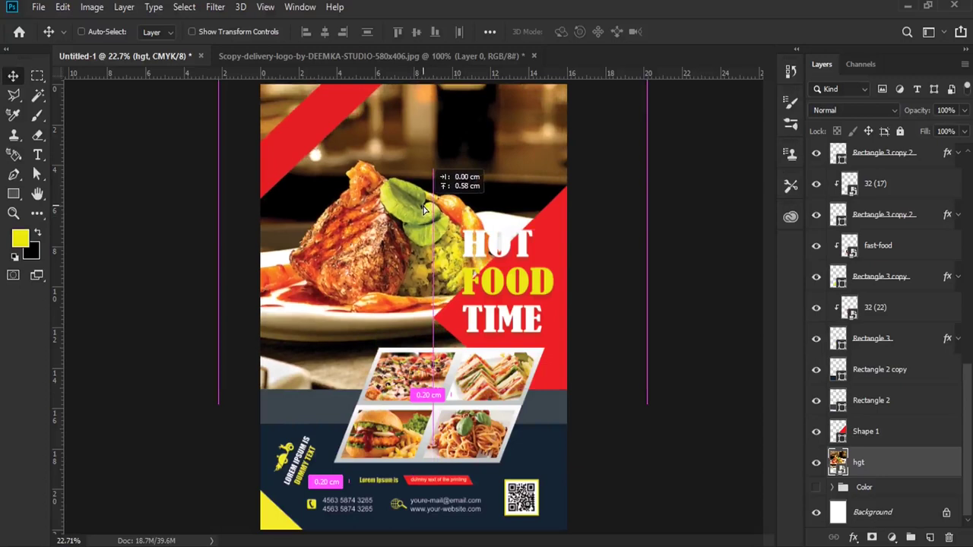
left_click_drag(425, 210, 424, 210)
right_click(508, 251)
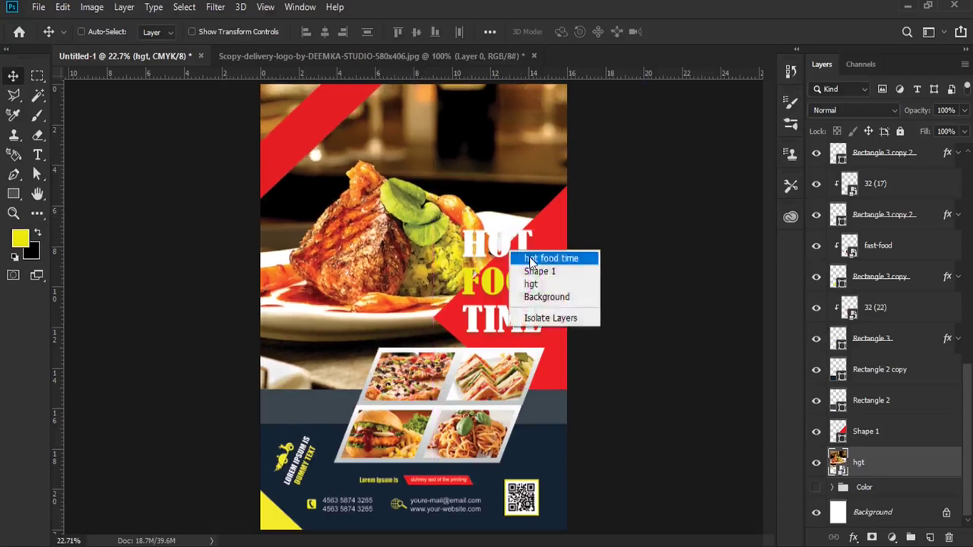
left_click(557, 256)
right_click(555, 226)
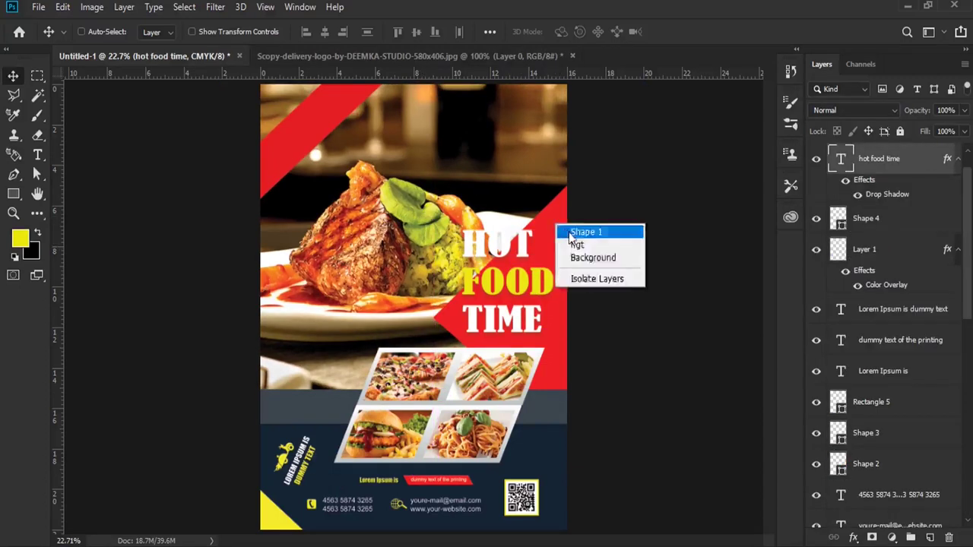
- Nudge the red arrow Shape 1 left and enlarge it up and left
left_click(572, 231)
left_click_drag(554, 231, 536, 232)
left_click(63, 7)
left_click(205, 333)
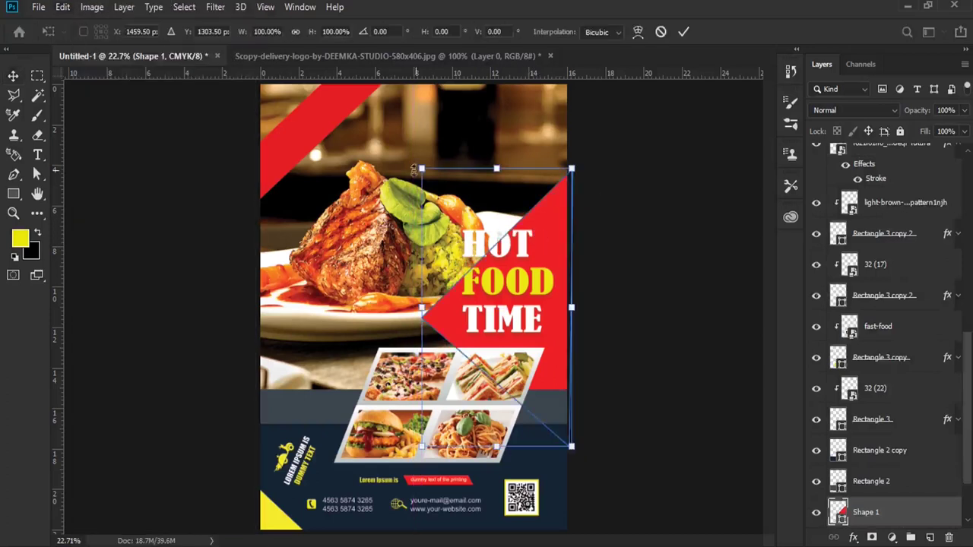
left_click_drag(420, 166, 406, 144)
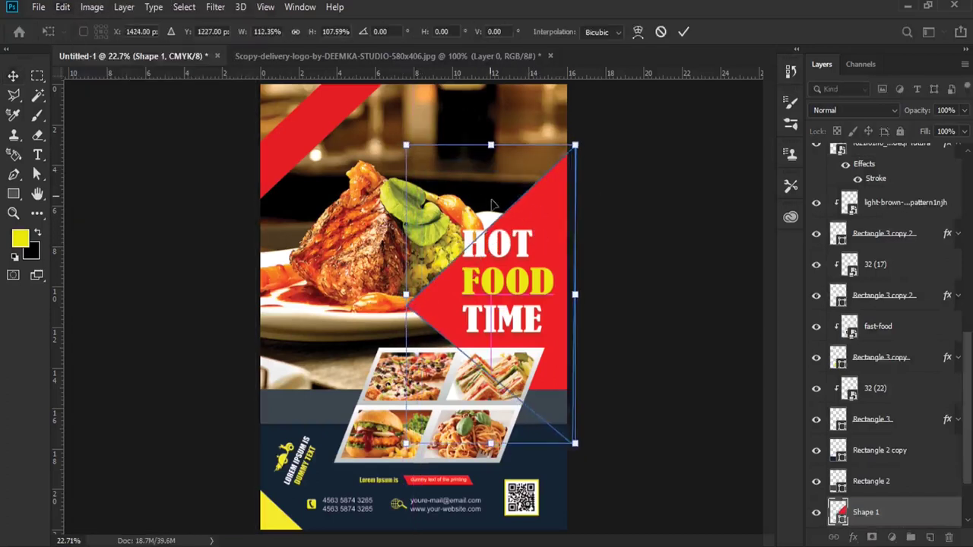
key("Return")
- Enlarge the HOT FOOD TIME headline by about 50%
left_click(501, 250)
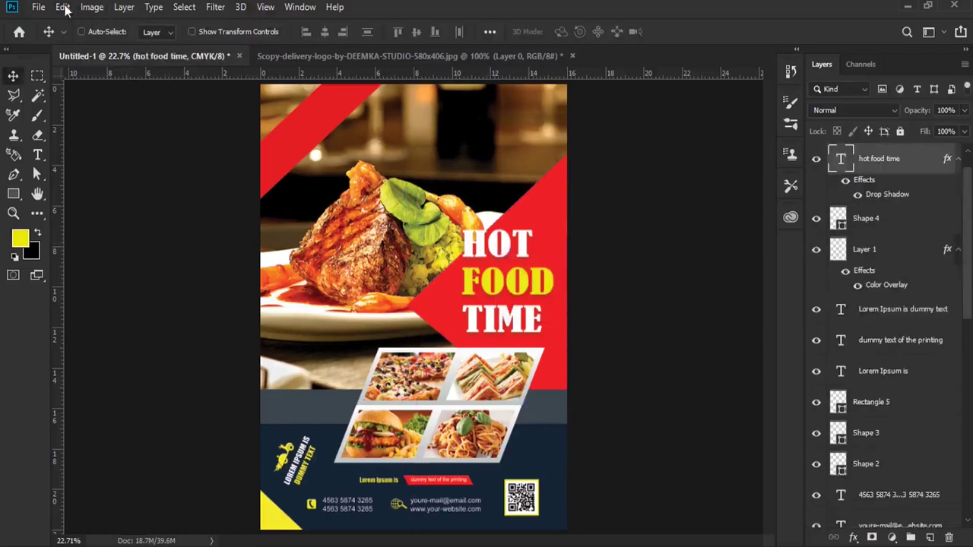
left_click(62, 7)
left_click(244, 334)
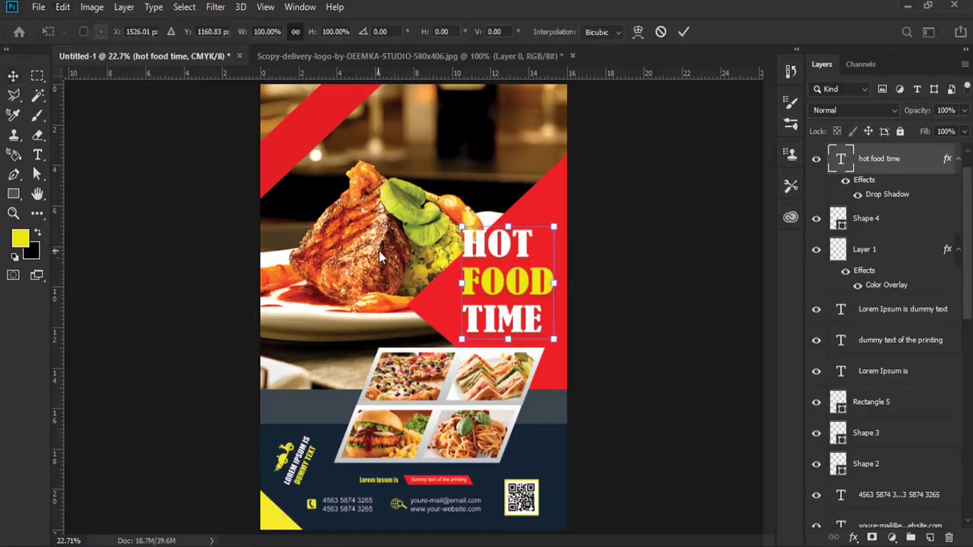
left_click_drag(461, 227, 403, 170)
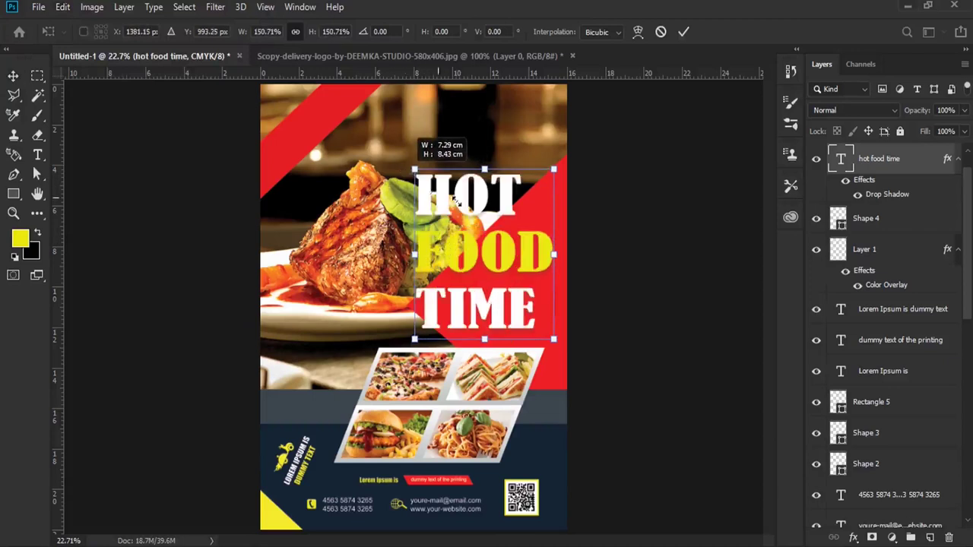
key("Return")
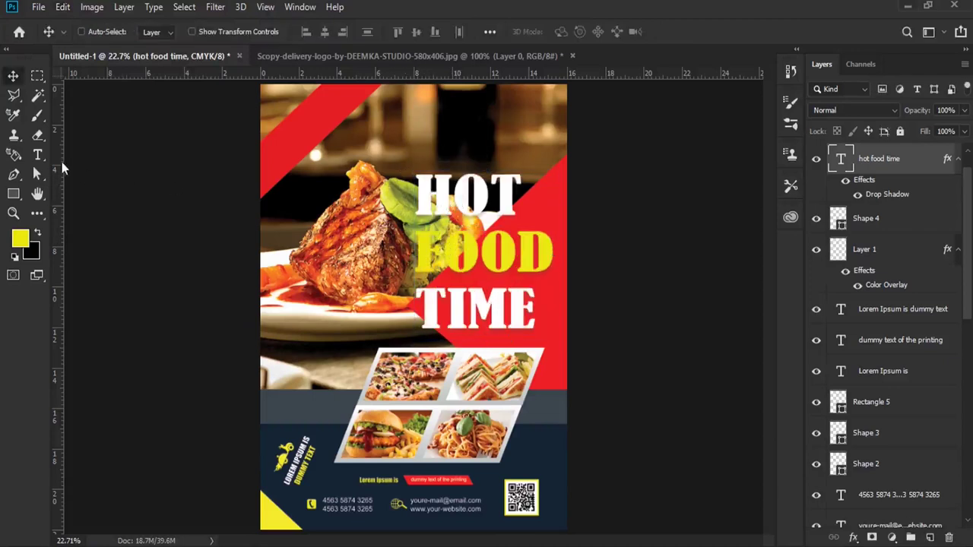
- Move the headline right onto the red arrow, then reselect Shape 1
left_click(37, 154)
left_click(479, 250)
key("ctrl+a")
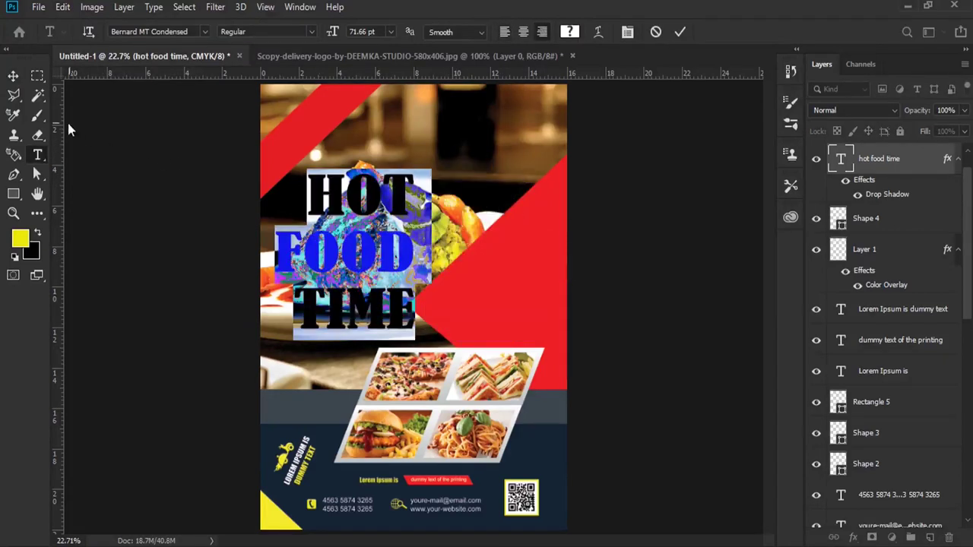
left_click(13, 75)
left_click_drag(374, 234, 514, 239)
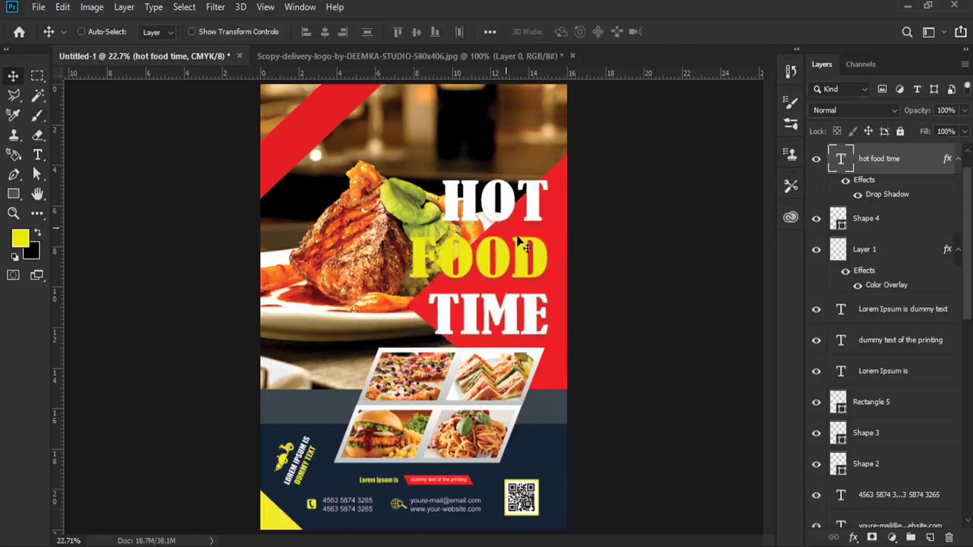
right_click(561, 232)
left_click(608, 232)
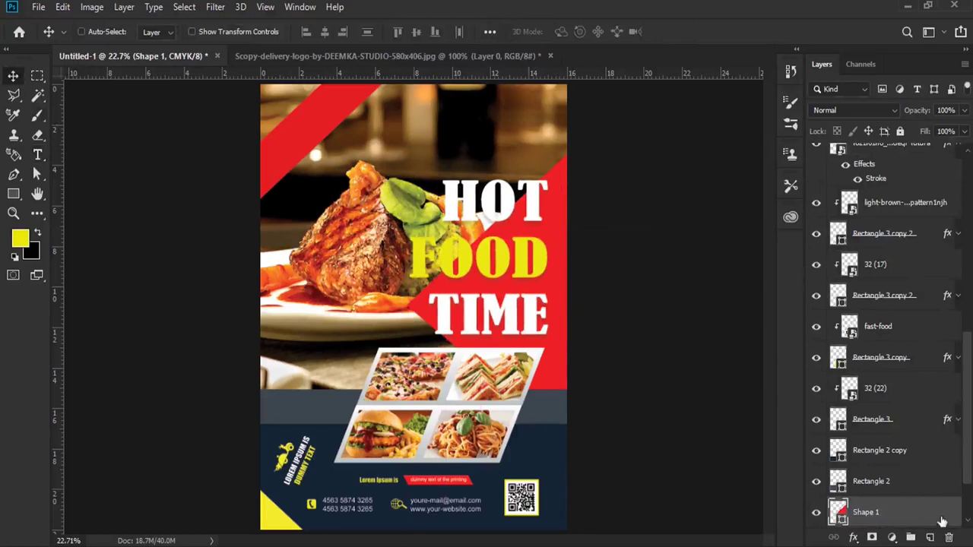
- Give Shape 1 a drop shadow: opacity 90%, angle -42, distance 77 px, size 142 px
right_click(942, 518)
key("Escape")
double_click(912, 512)
left_click_drag(494, 62, 668, 63)
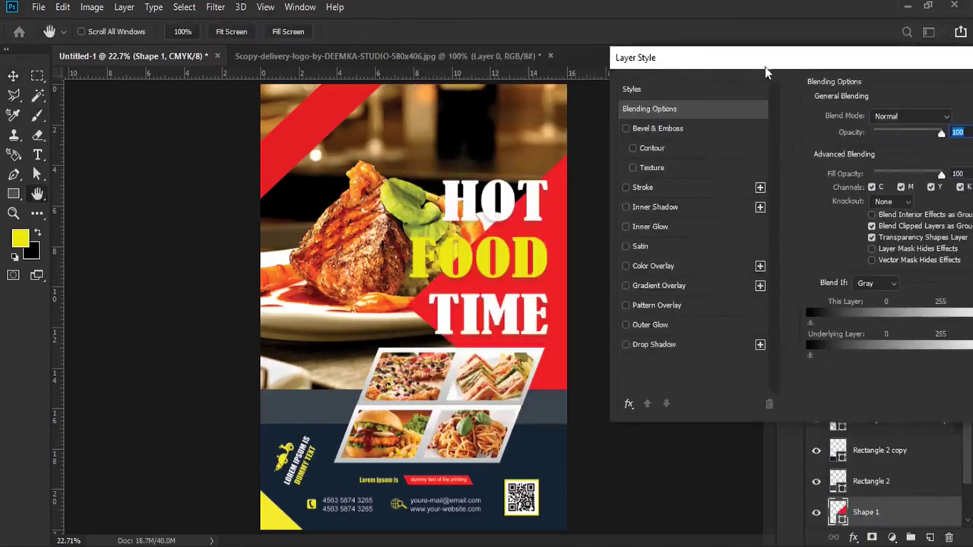
left_click(623, 349)
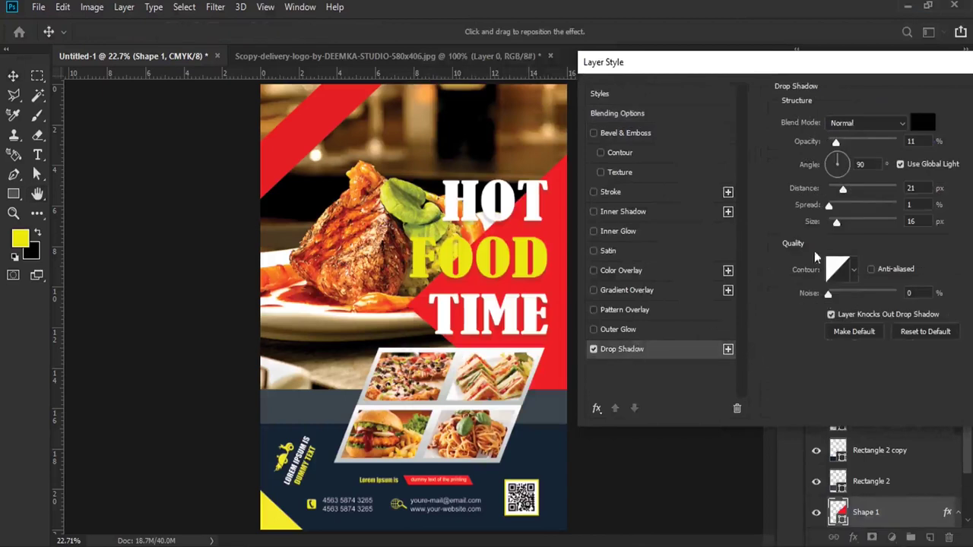
left_click_drag(835, 142, 858, 145)
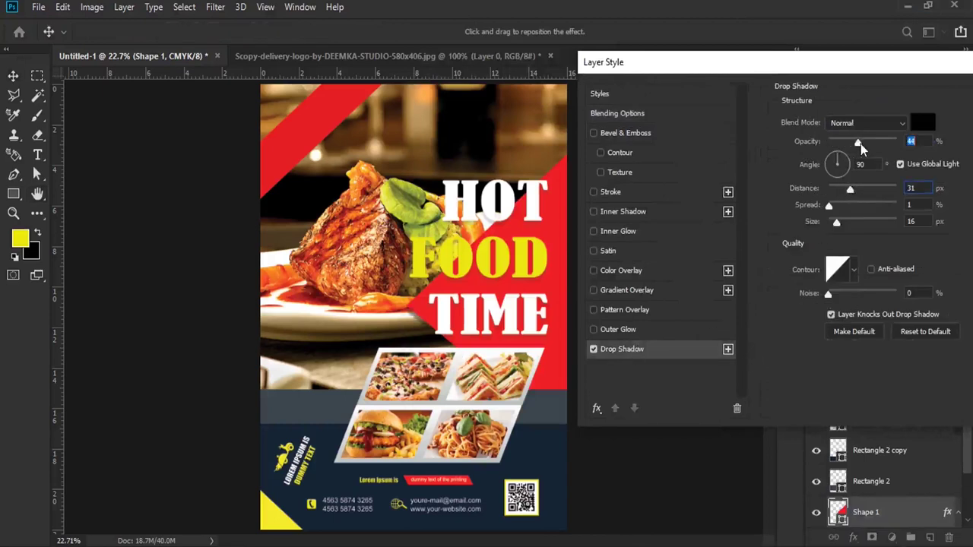
left_click_drag(881, 152, 891, 153)
mouse_move(520, 249)
left_mouse_down()
mouse_move(503, 234)
mouse_move(511, 258)
mouse_move(508, 234)
left_mouse_up()
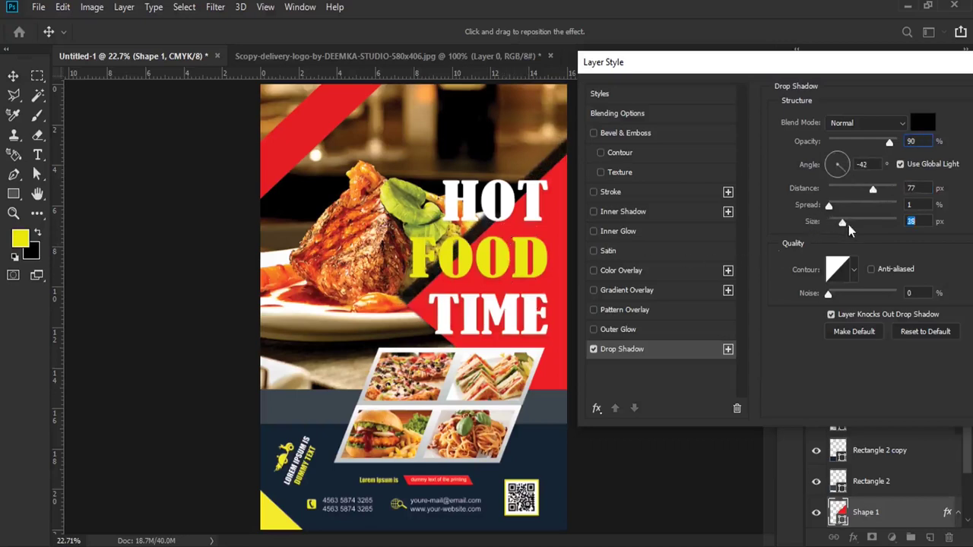
left_click_drag(849, 224, 870, 226)
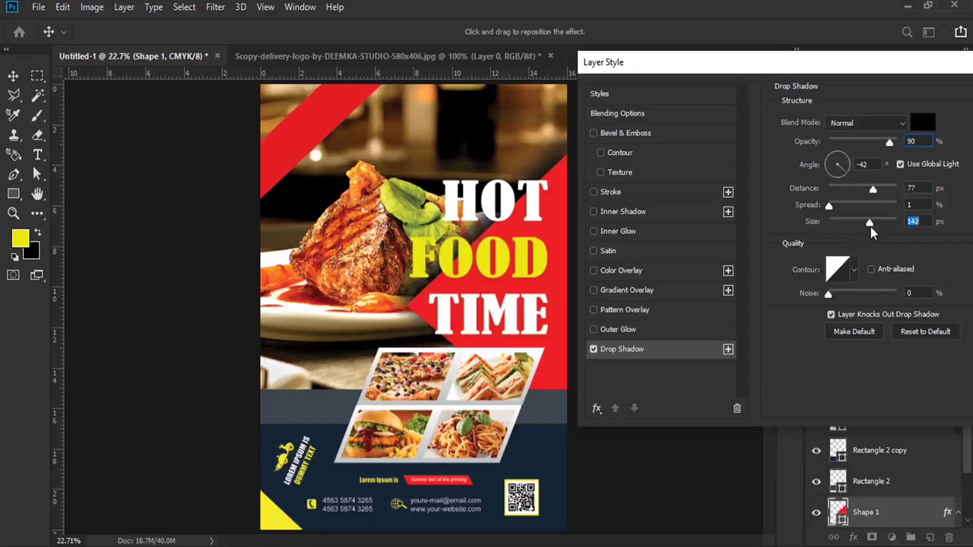
left_click_drag(893, 67, 673, 48)
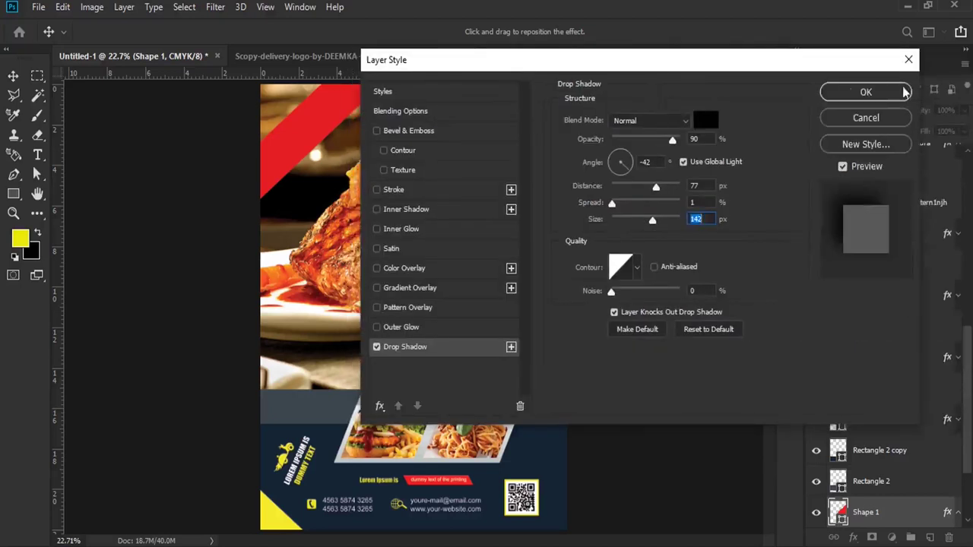
left_click(864, 91)
left_click(37, 155)
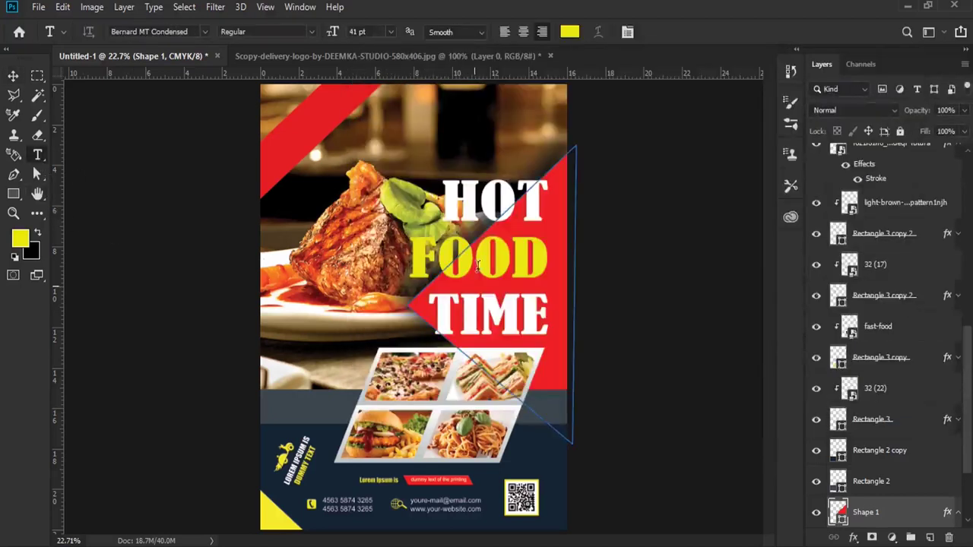
- Recolor the word FOOD to the brighter yellow faf70c and commit the text
left_click(479, 258)
double_click(479, 259)
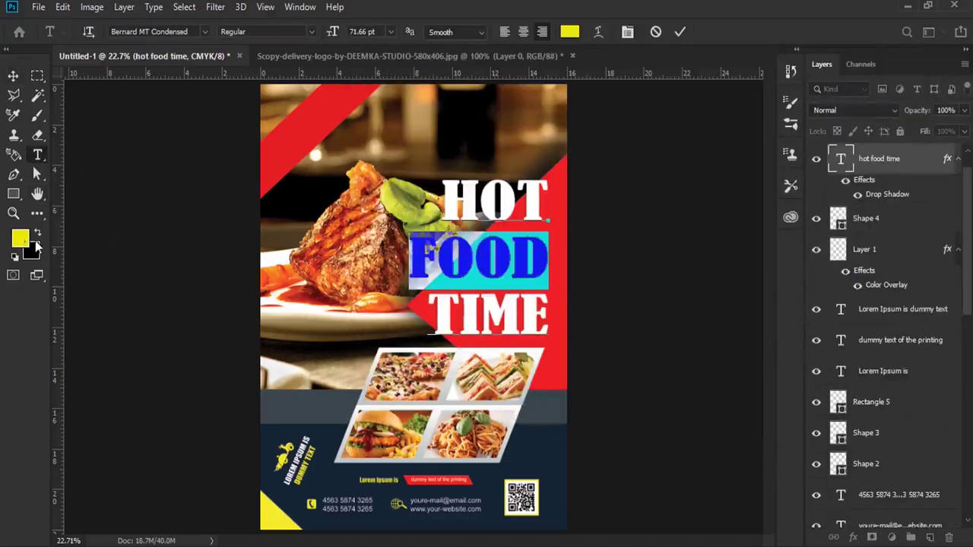
left_click(23, 240)
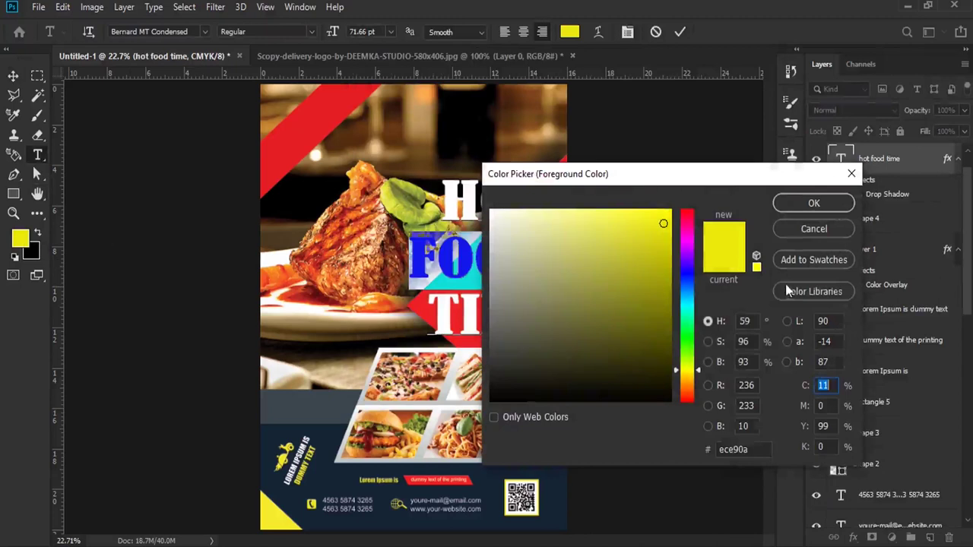
left_click(662, 214)
left_click(813, 204)
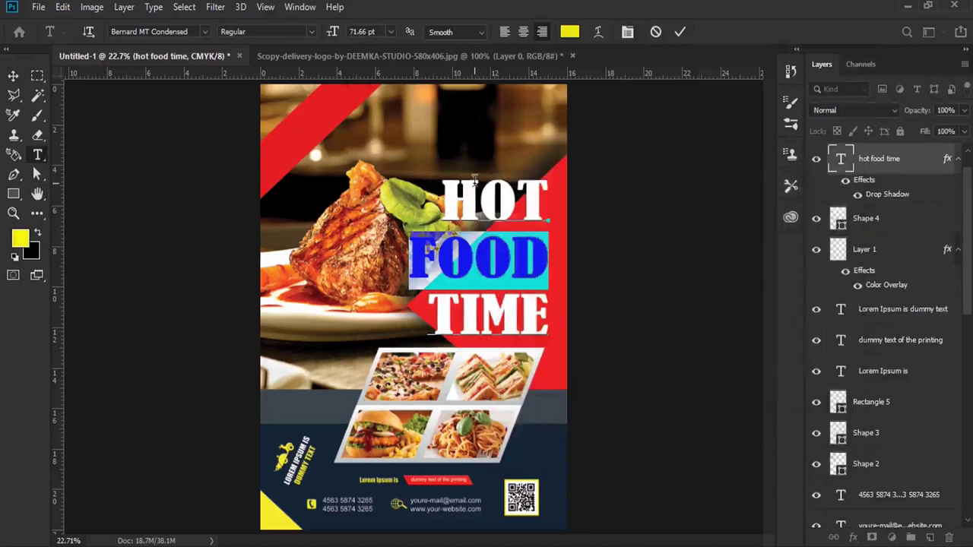
left_click(495, 260)
left_click(13, 76)
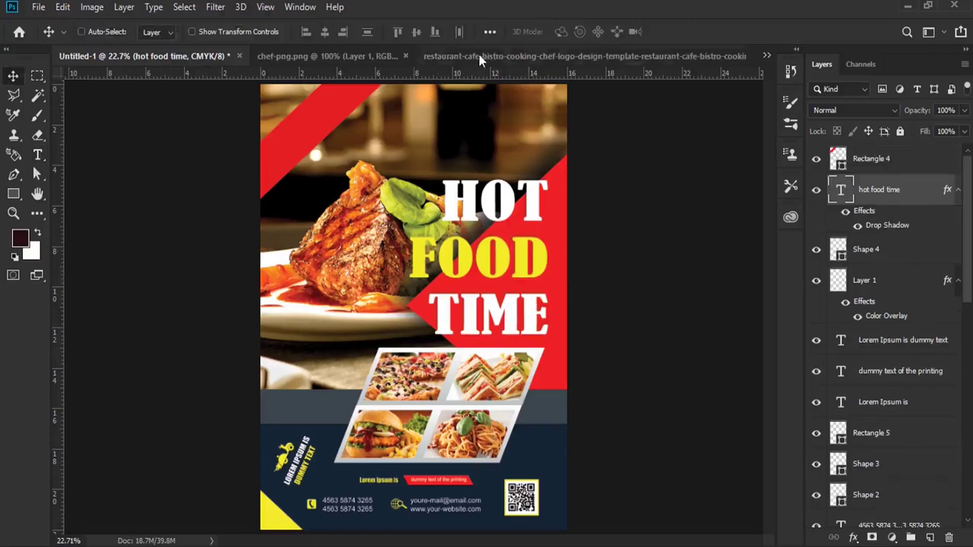
- Drag the chef logo into the flyer, shrink it about half, and place it top right
left_click(478, 55)
left_click_drag(465, 262, 56, 64)
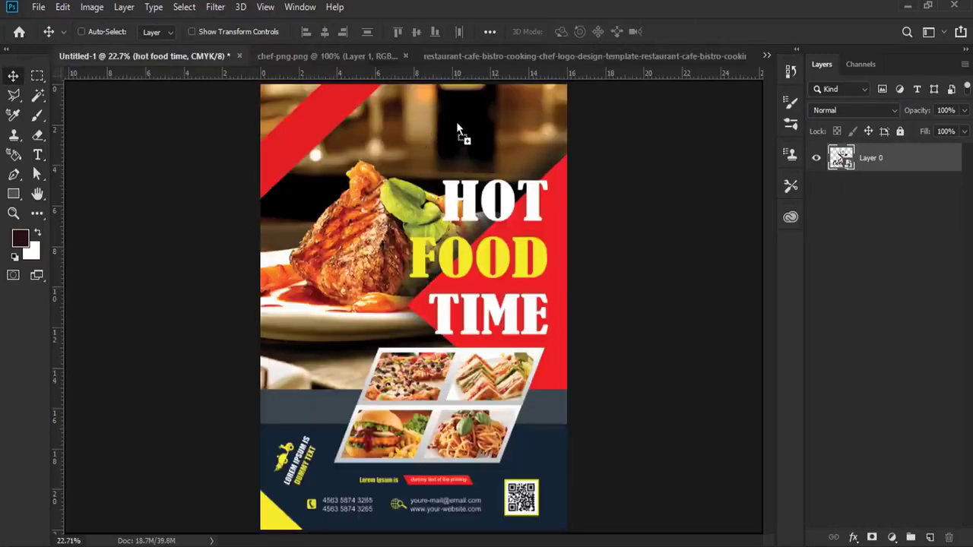
left_click_drag(56, 65, 486, 143)
left_click(62, 7)
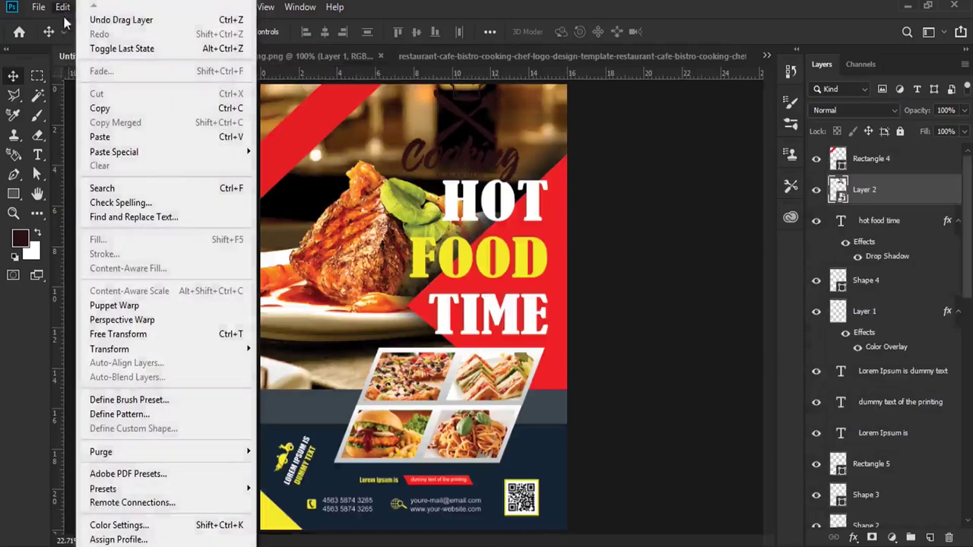
left_click(114, 332)
mouse_move(532, 184)
left_mouse_down()
mouse_move(453, 112)
mouse_move(529, 90)
left_mouse_up()
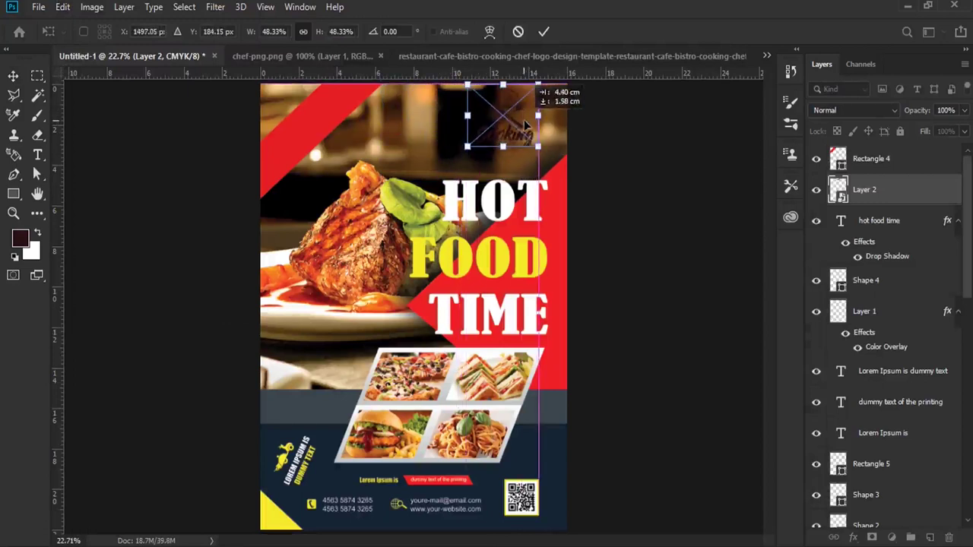
left_click_drag(538, 147, 519, 145)
key("Return")
- Give the logo layer a white Color Overlay
right_click(882, 194)
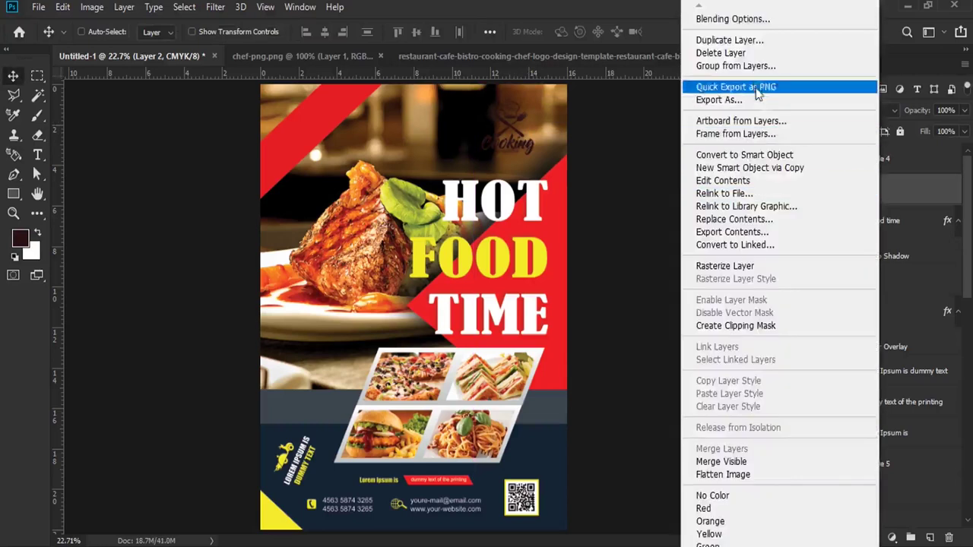
key("Escape")
double_click(912, 189)
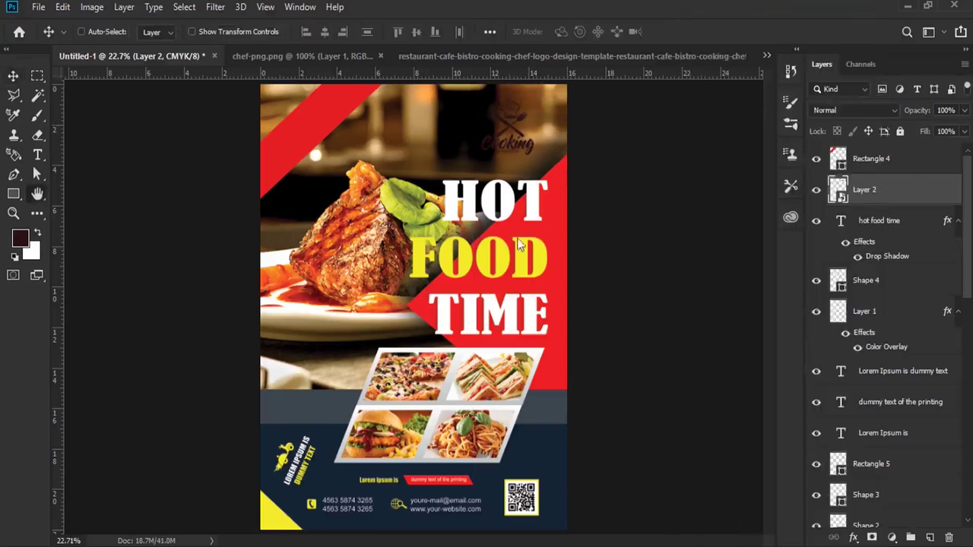
left_click(440, 267)
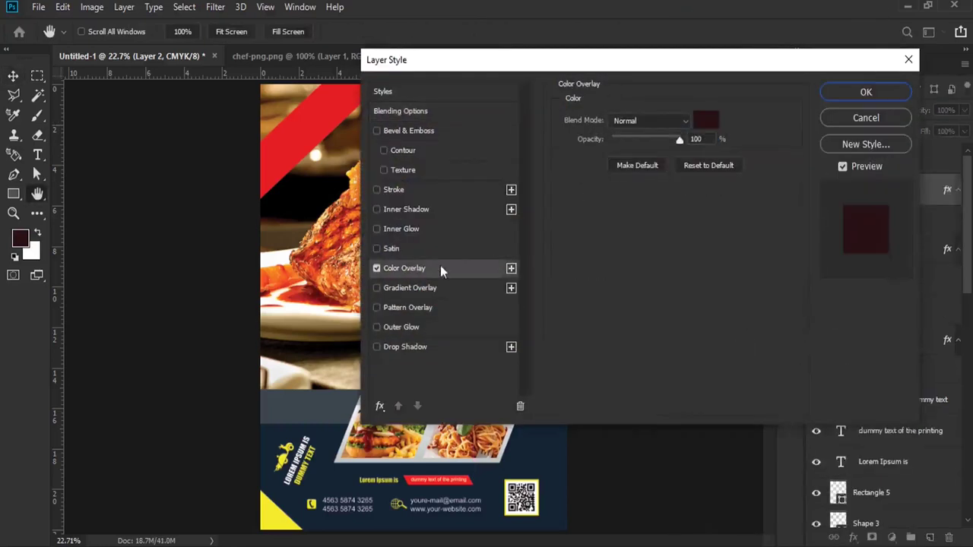
left_click(705, 120)
left_click_drag(582, 260, 439, 167)
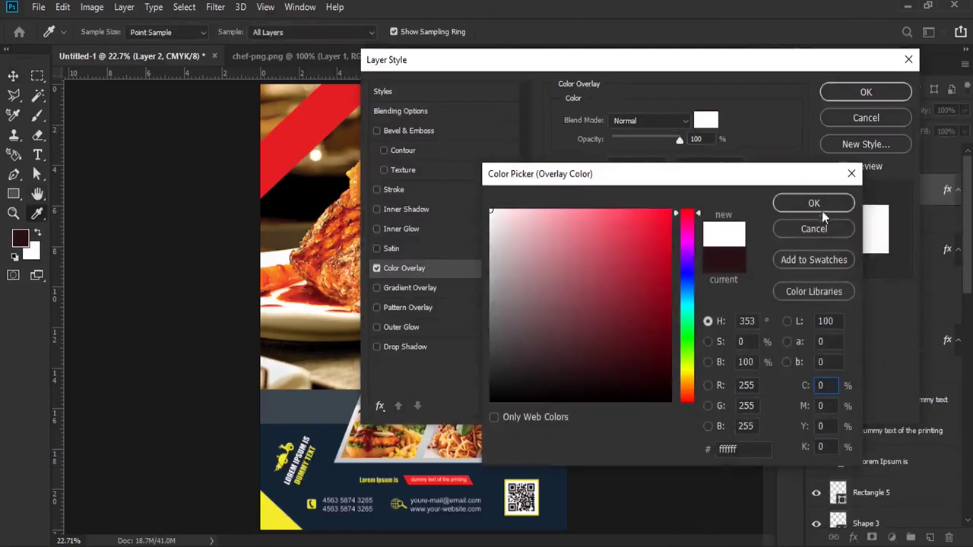
left_click(813, 202)
key("Return")
- Select the hot food time headline layer and nudge it down slightly
right_click(516, 204)
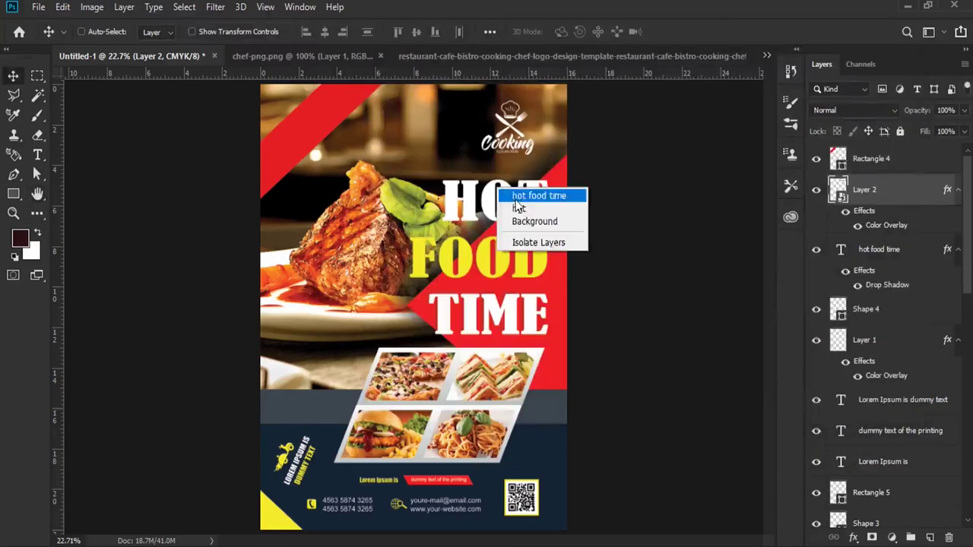
left_click(517, 197)
key("Down")
key("Down")
key("Down")
key("Down")
key("Down")
key("Down")
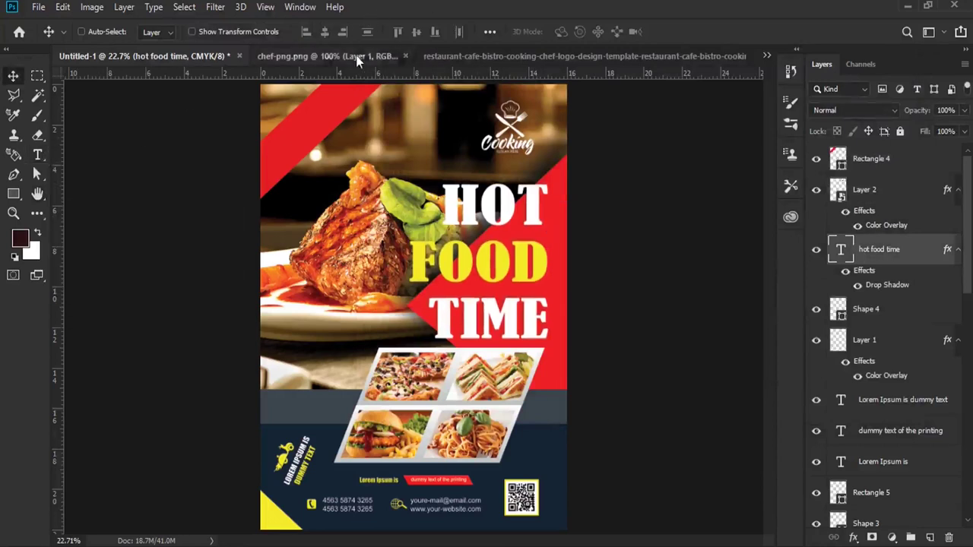
- Drag the chef photo into the flyer's lower left and enlarge it to about double size
left_click(327, 56)
mouse_move(396, 172)
left_mouse_down()
mouse_move(354, 123)
mouse_move(322, 242)
mouse_move(319, 377)
left_mouse_up()
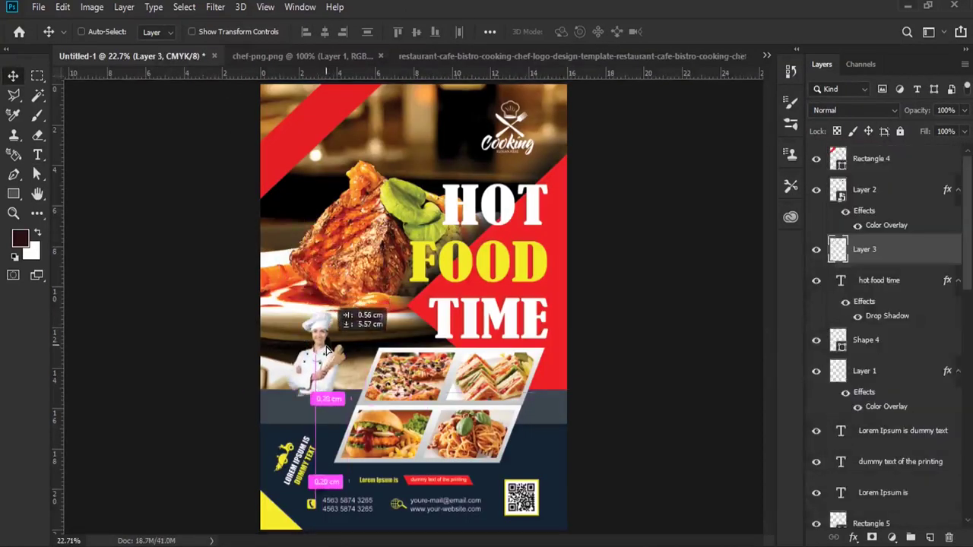
left_click_drag(319, 378, 320, 380)
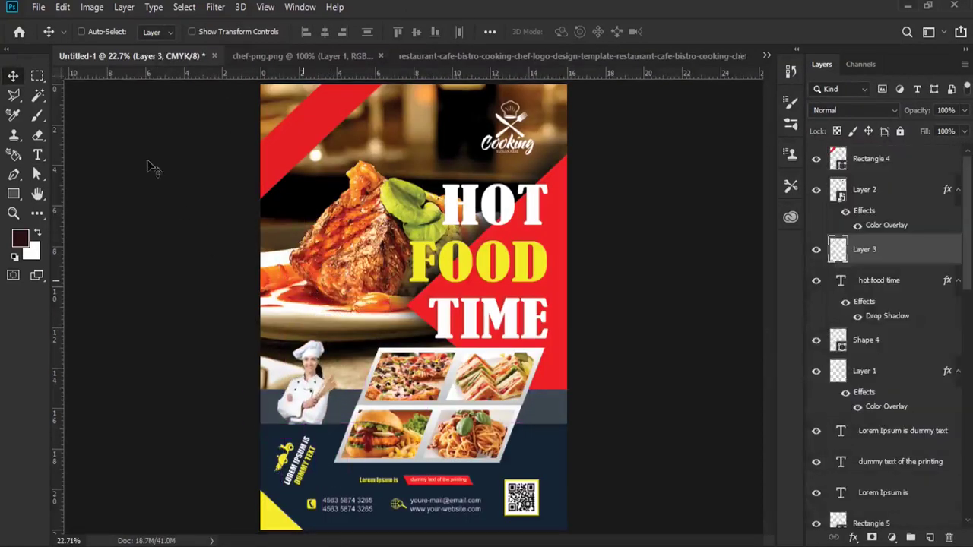
left_click(62, 6)
left_click(129, 332)
mouse_move(338, 337)
left_mouse_down()
mouse_move(391, 298)
mouse_move(371, 298)
left_mouse_up()
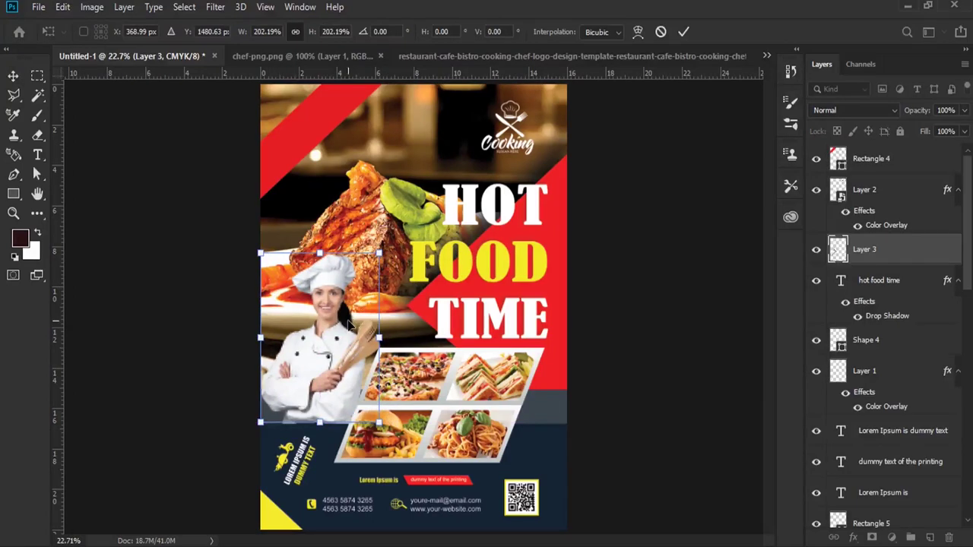
key("Return")
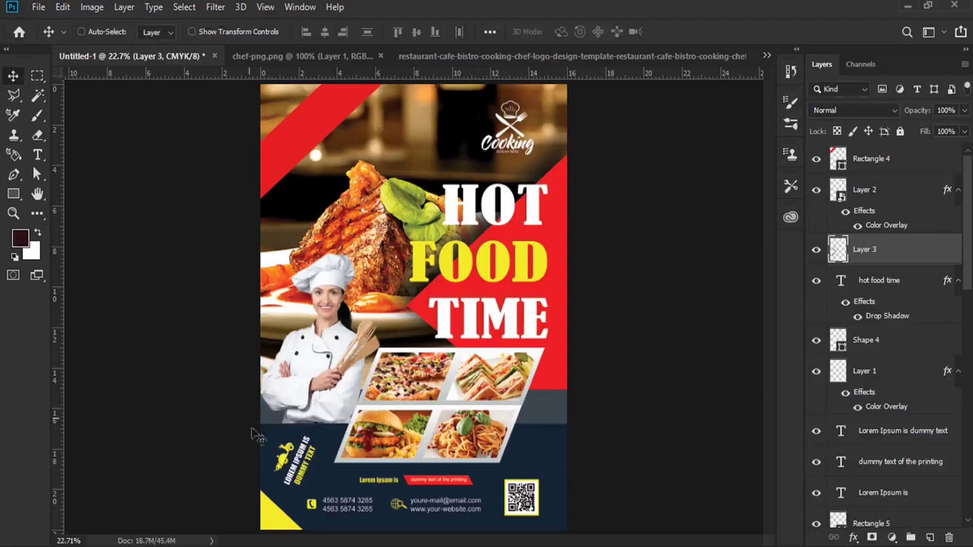
right_click(315, 464)
- Copy the Lorem Ipsum text onto the red corner ribbon, top of layers, rotated and enlarged
left_click(334, 462)
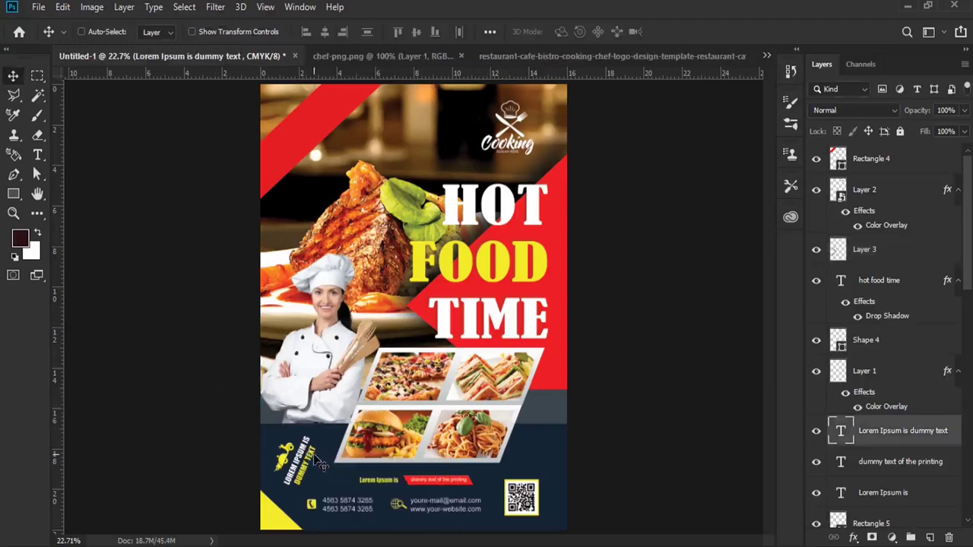
left_click_drag(305, 348, 323, 122)
mouse_move(903, 430)
left_mouse_down()
mouse_move(889, 168)
mouse_move(871, 157)
left_mouse_up()
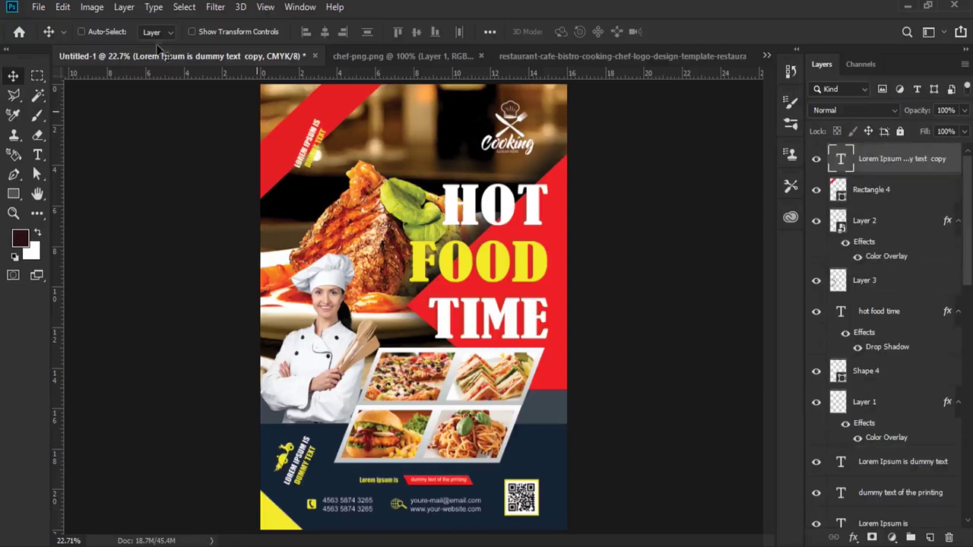
left_click(63, 6)
left_click(114, 330)
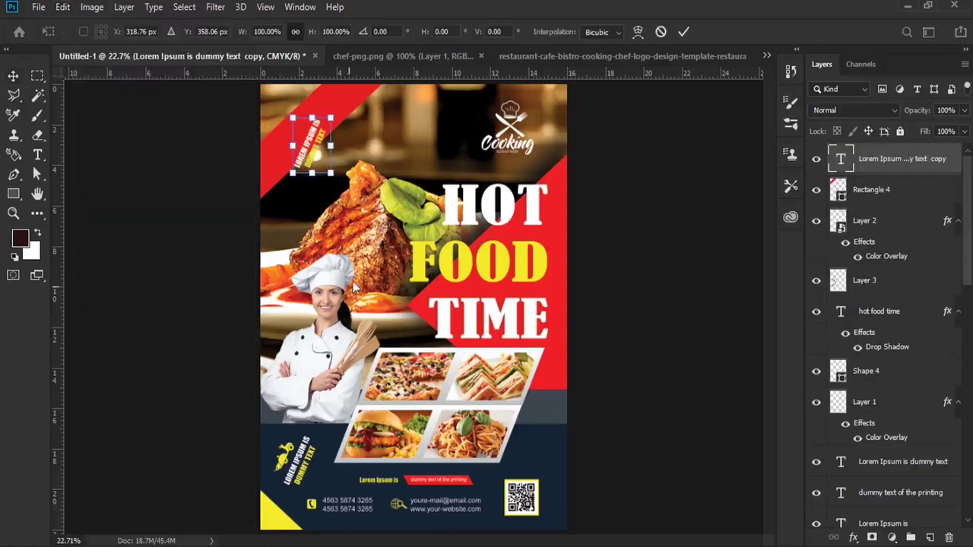
left_click_drag(346, 178, 371, 160)
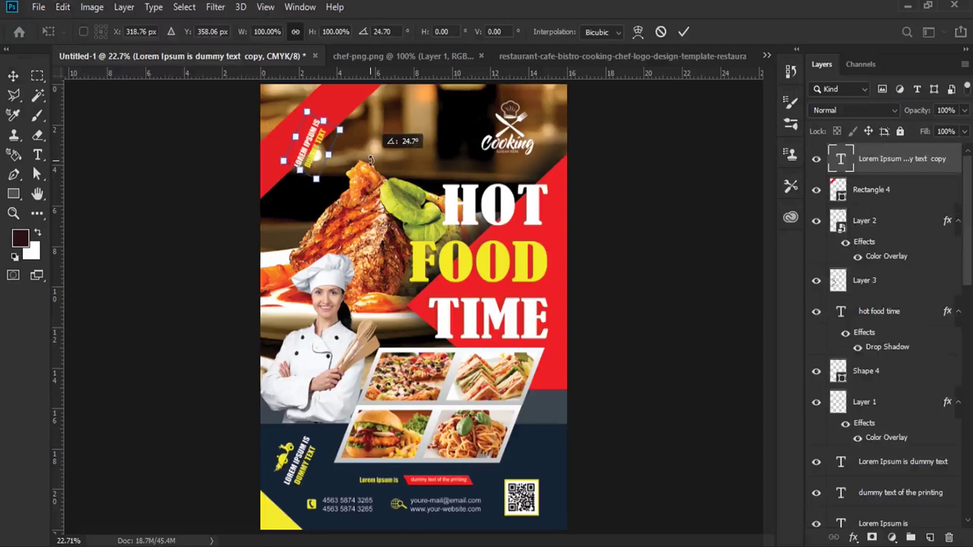
mouse_move(370, 159)
left_mouse_down()
mouse_move(337, 127)
mouse_move(370, 112)
left_mouse_up()
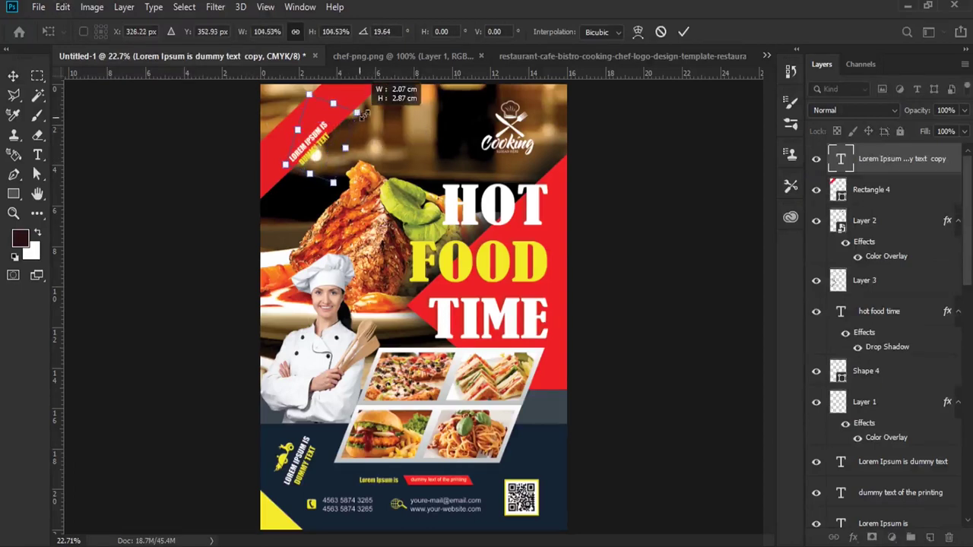
mouse_move(370, 111)
left_mouse_down()
mouse_move(318, 114)
mouse_move(317, 123)
left_mouse_up()
key("Return")
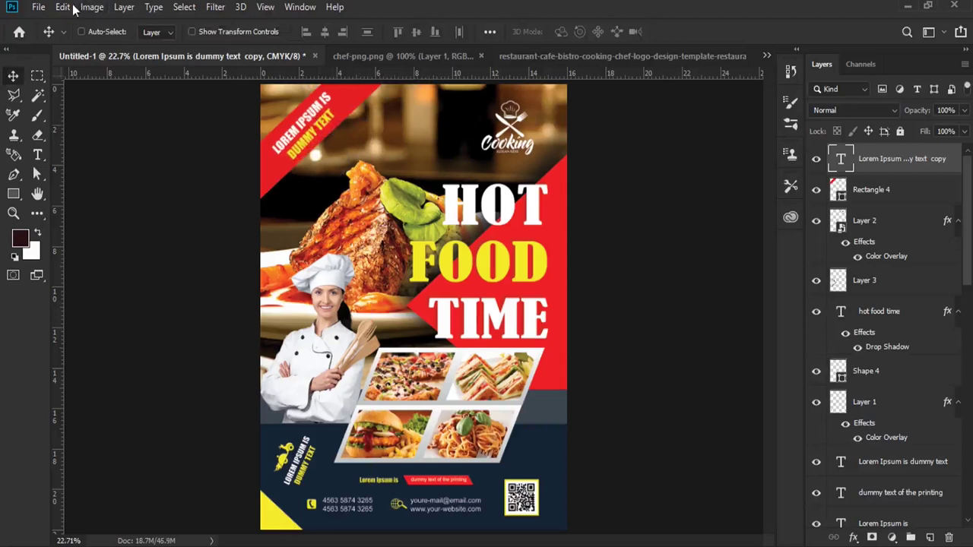
- Fine-tune the ribbon text's angle and position along the red stripe
left_click(62, 7)
left_click(241, 335)
left_click_drag(387, 125, 390, 130)
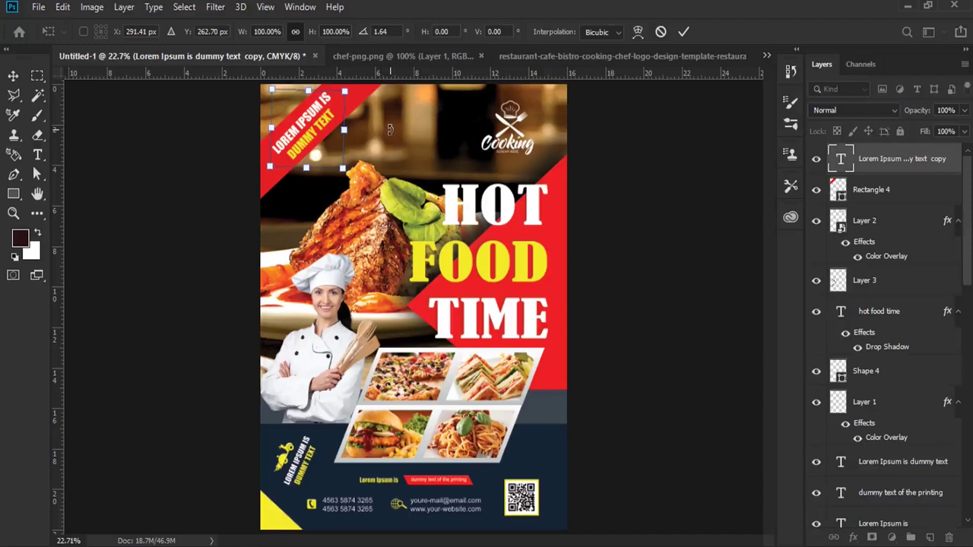
left_click_drag(320, 130, 321, 143)
key("Return")
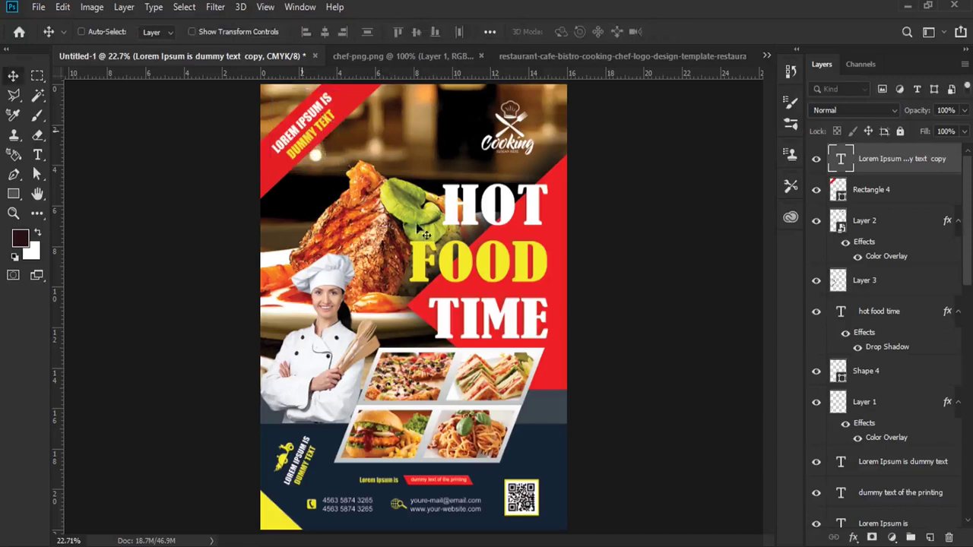
key("t")
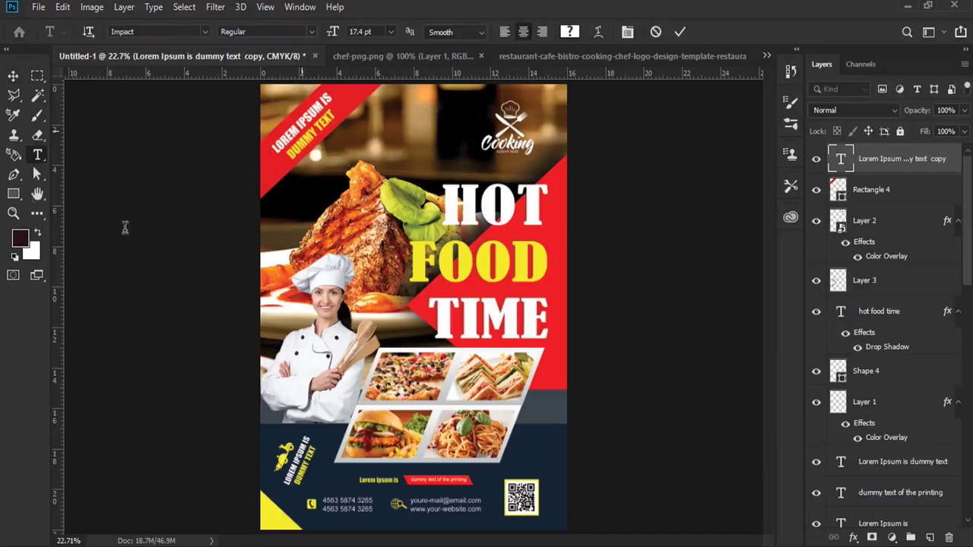
key("ctrl+a")
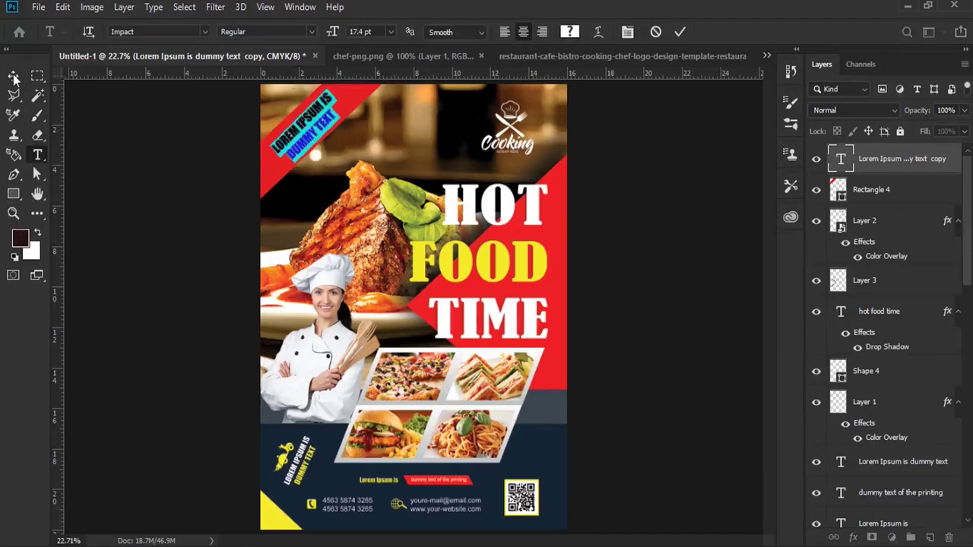
left_click(13, 77)
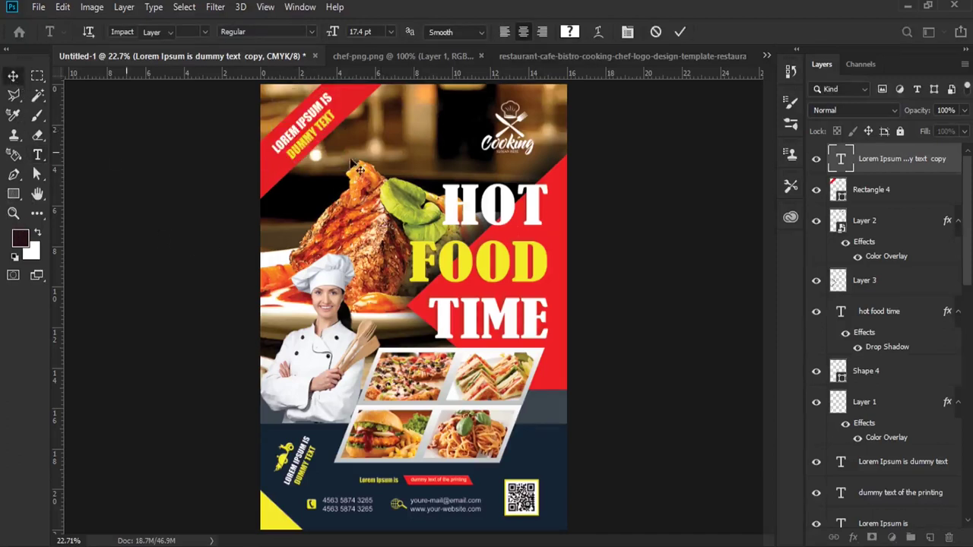